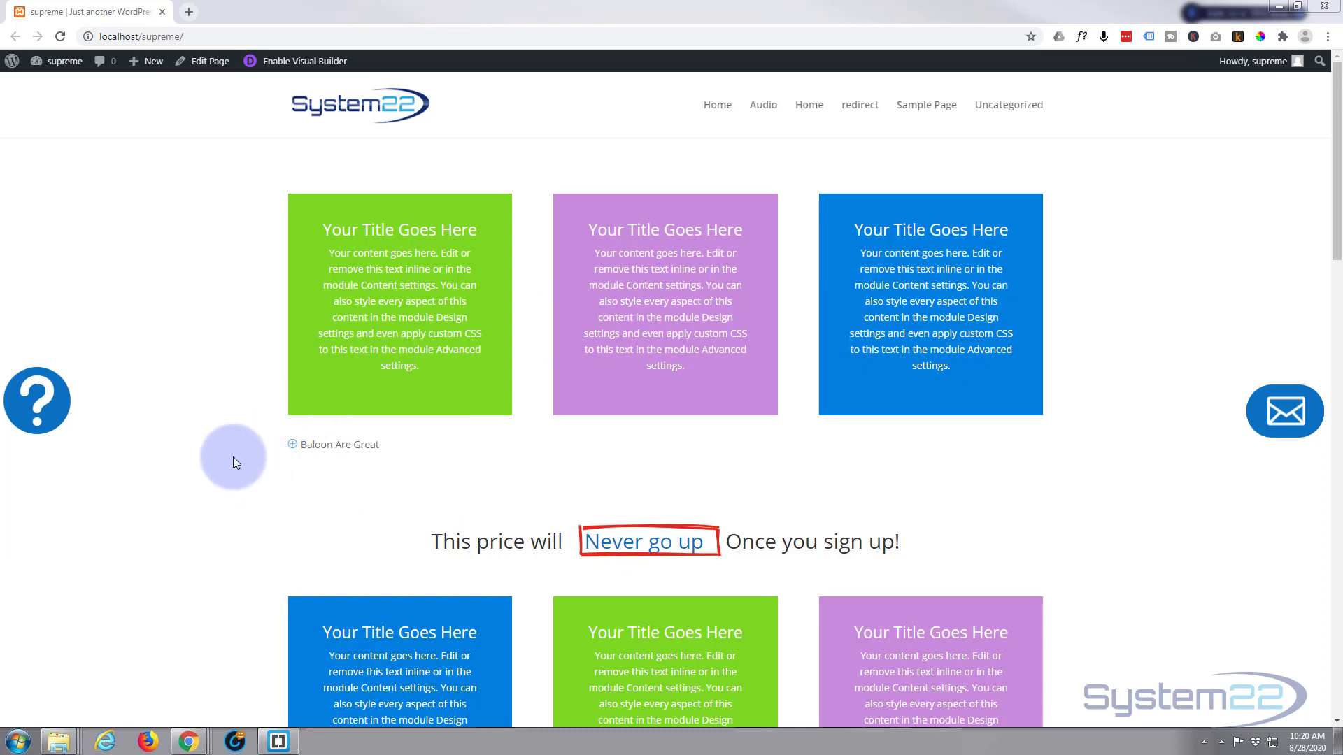
Step: Scroll the home page down to the current footer with its logo, copyright line and social icons
scroll(227, 454, down, 5)
scroll(226, 452, down, 7)
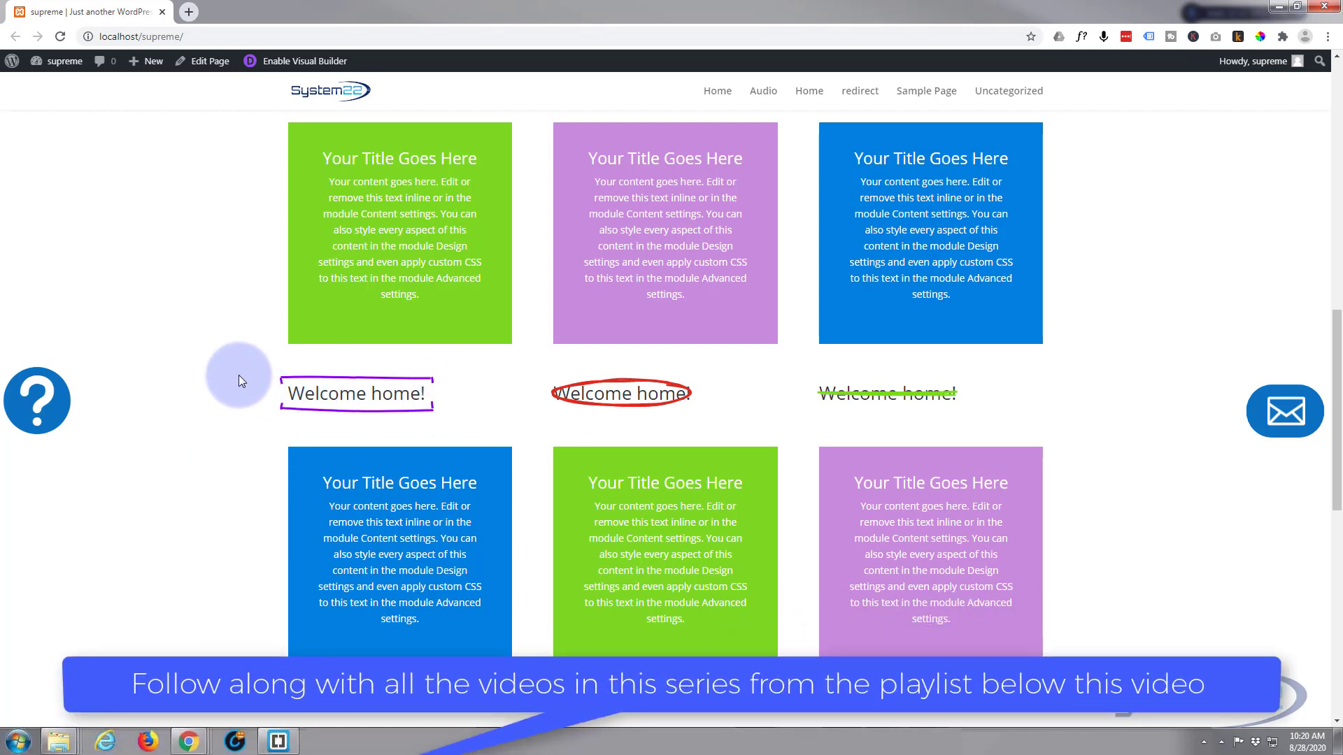
scroll(238, 378, up, 1)
scroll(614, 330, down, 2)
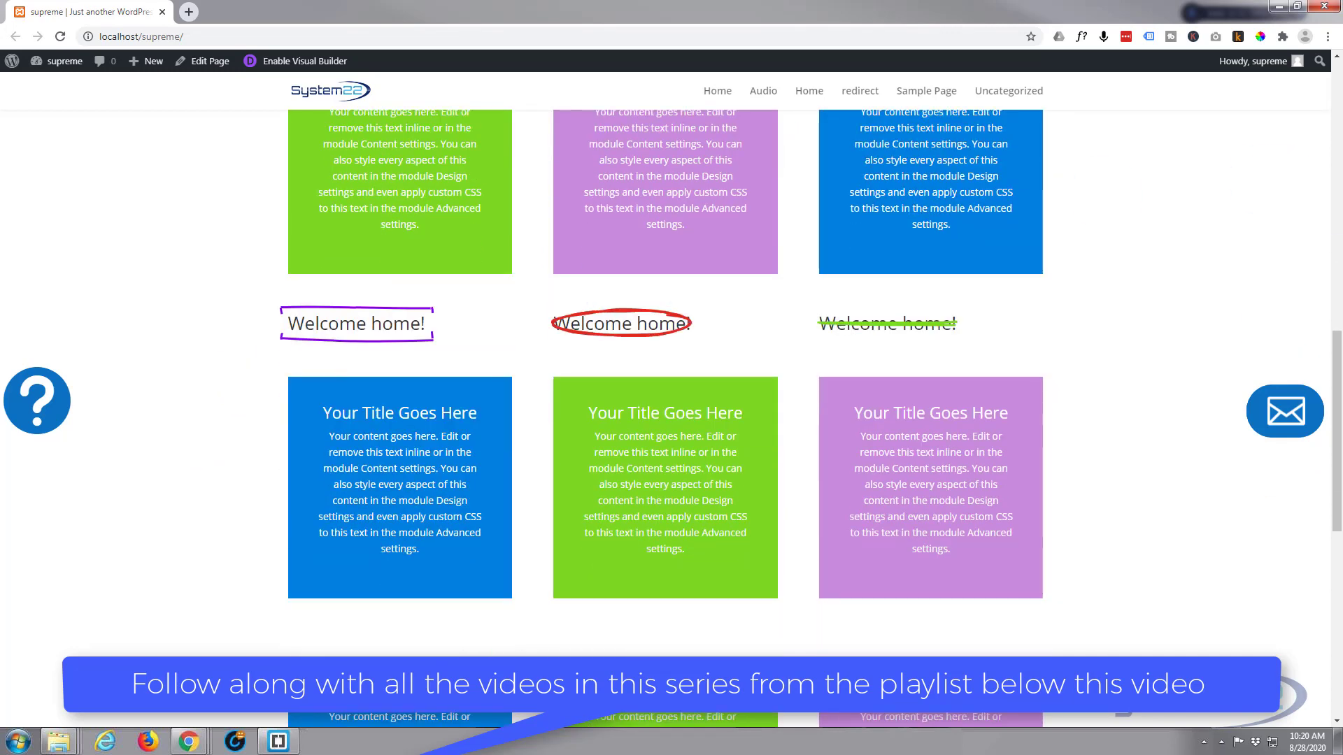
scroll(1318, 554, down, 5)
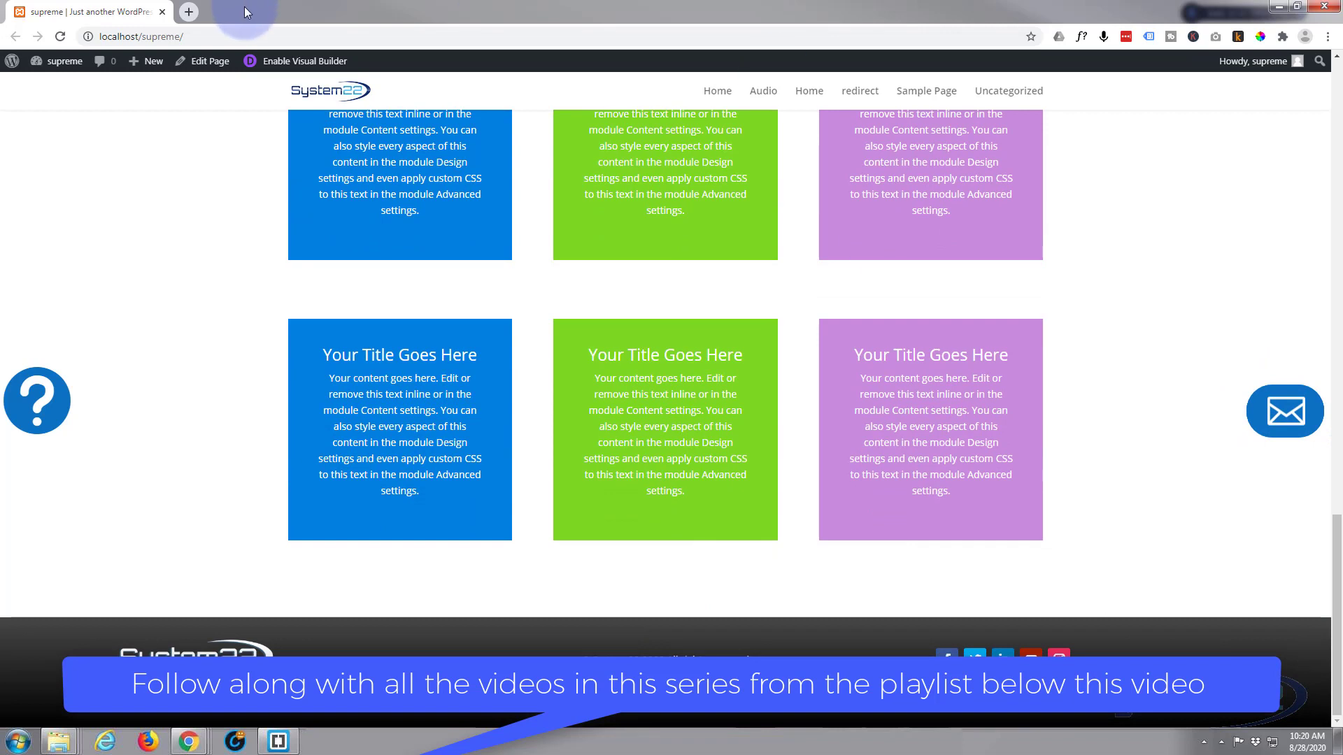
Step: In a new Dashboard tab, open the Global Footer layout for editing from Divi > Theme Builder
mouse_move(35, 72)
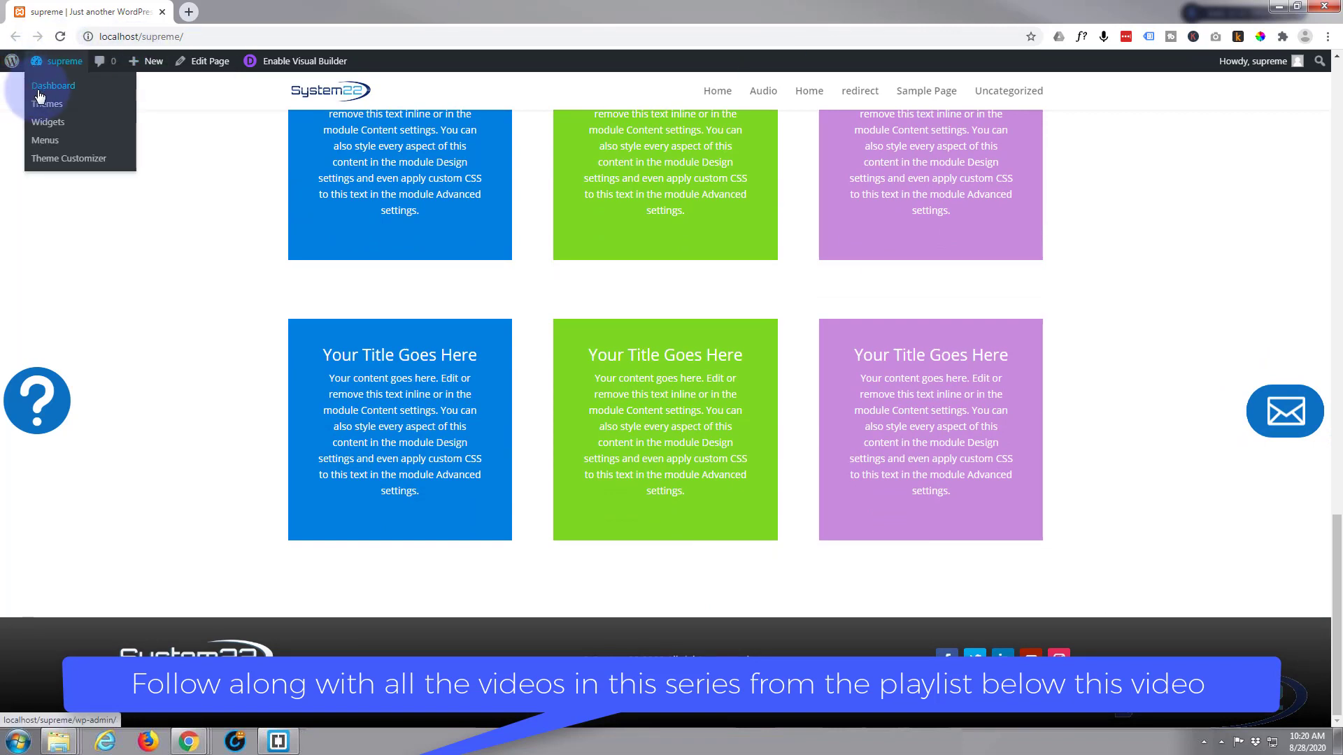
middle_click(38, 95)
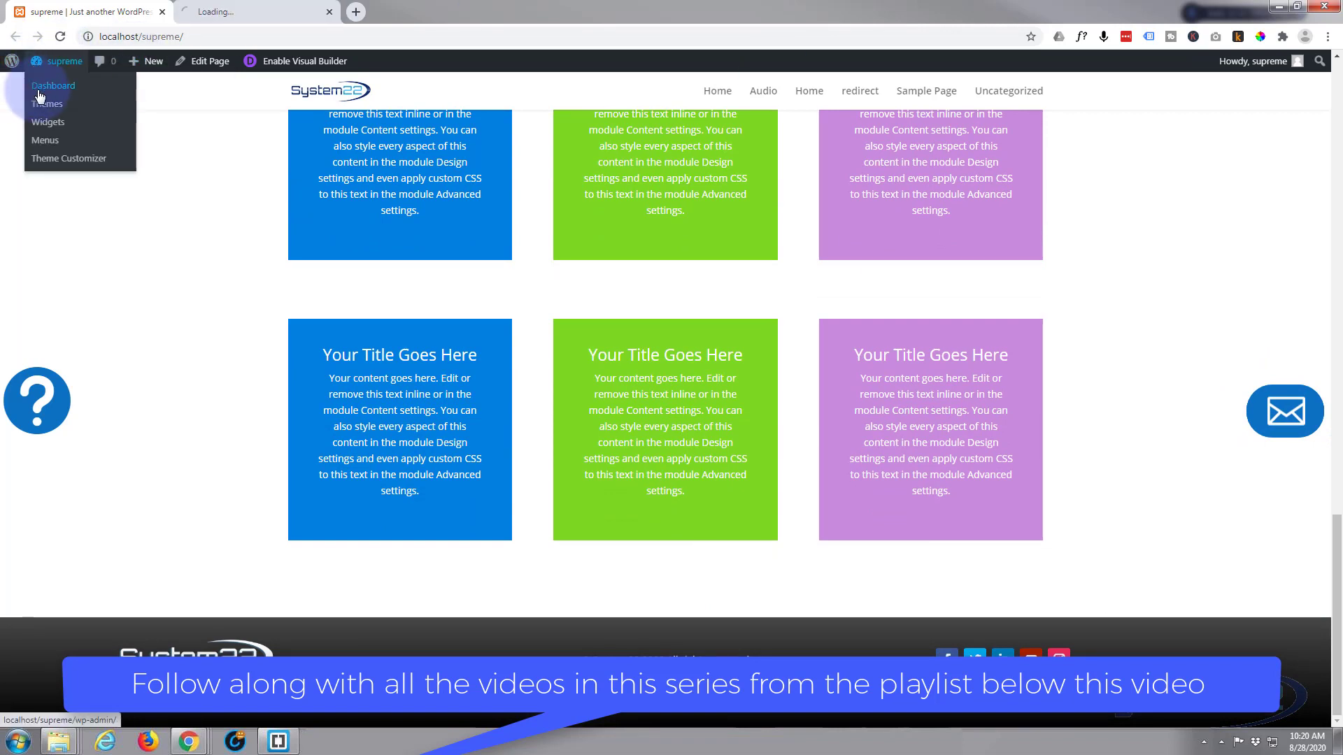
click(226, 12)
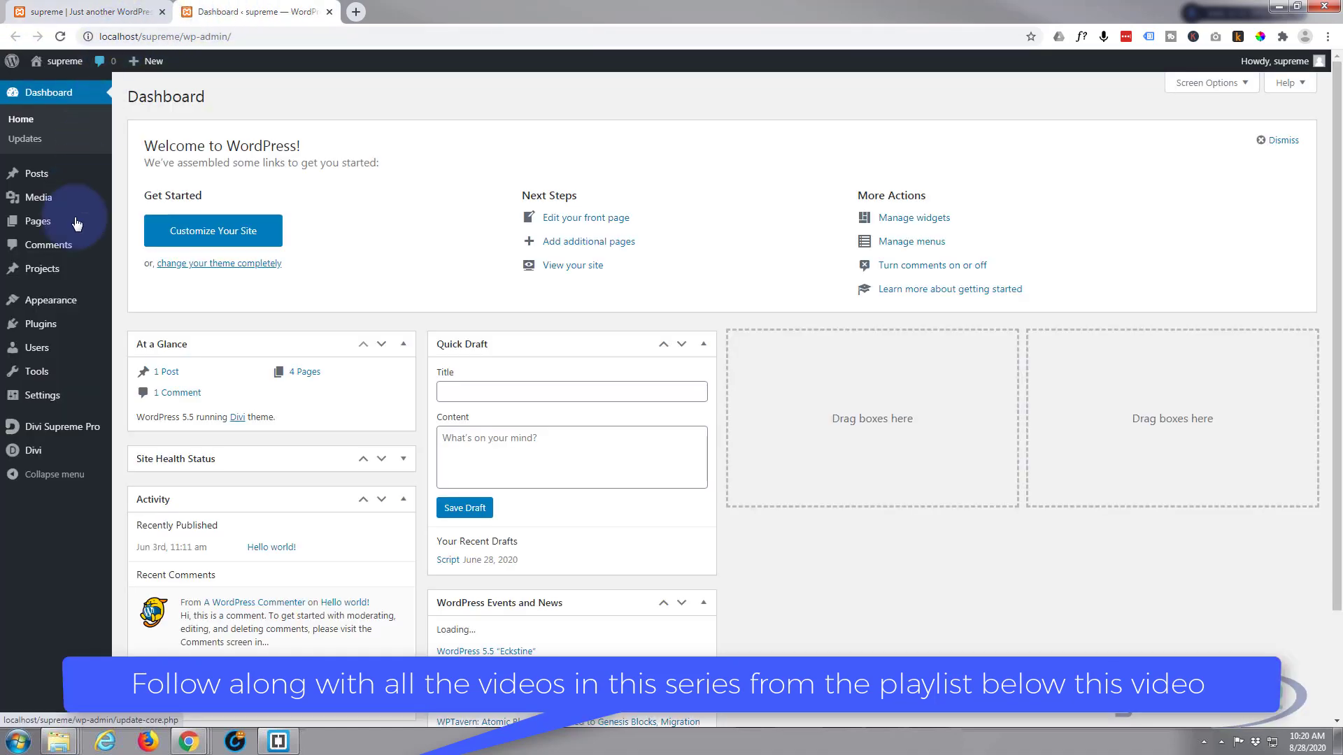
mouse_move(35, 460)
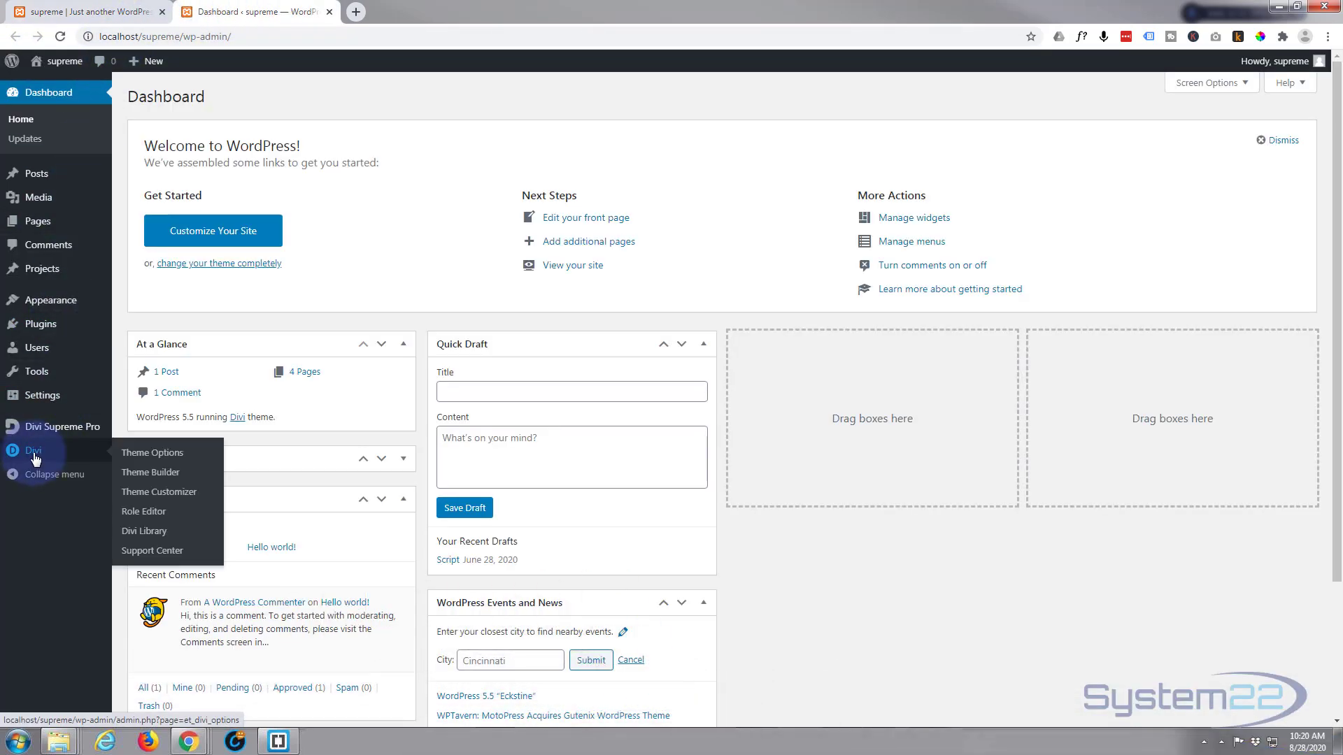
click(151, 472)
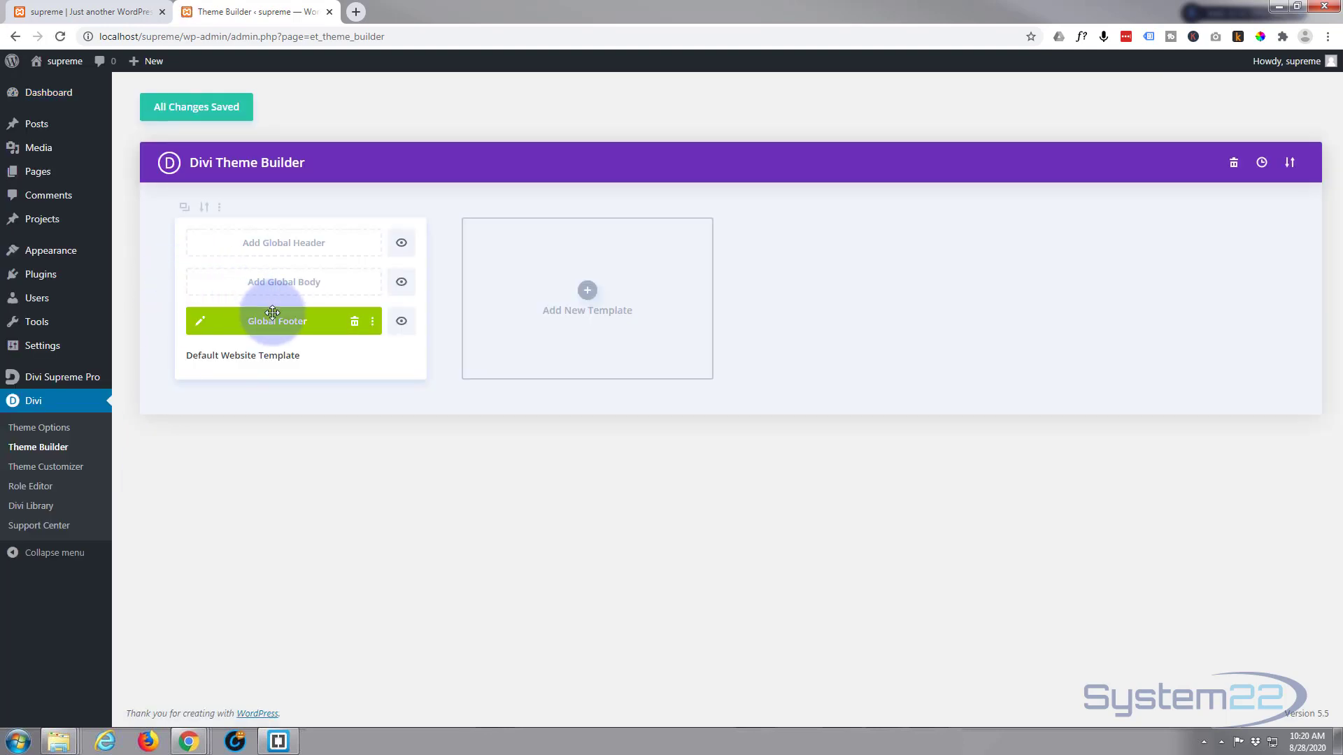
click(202, 326)
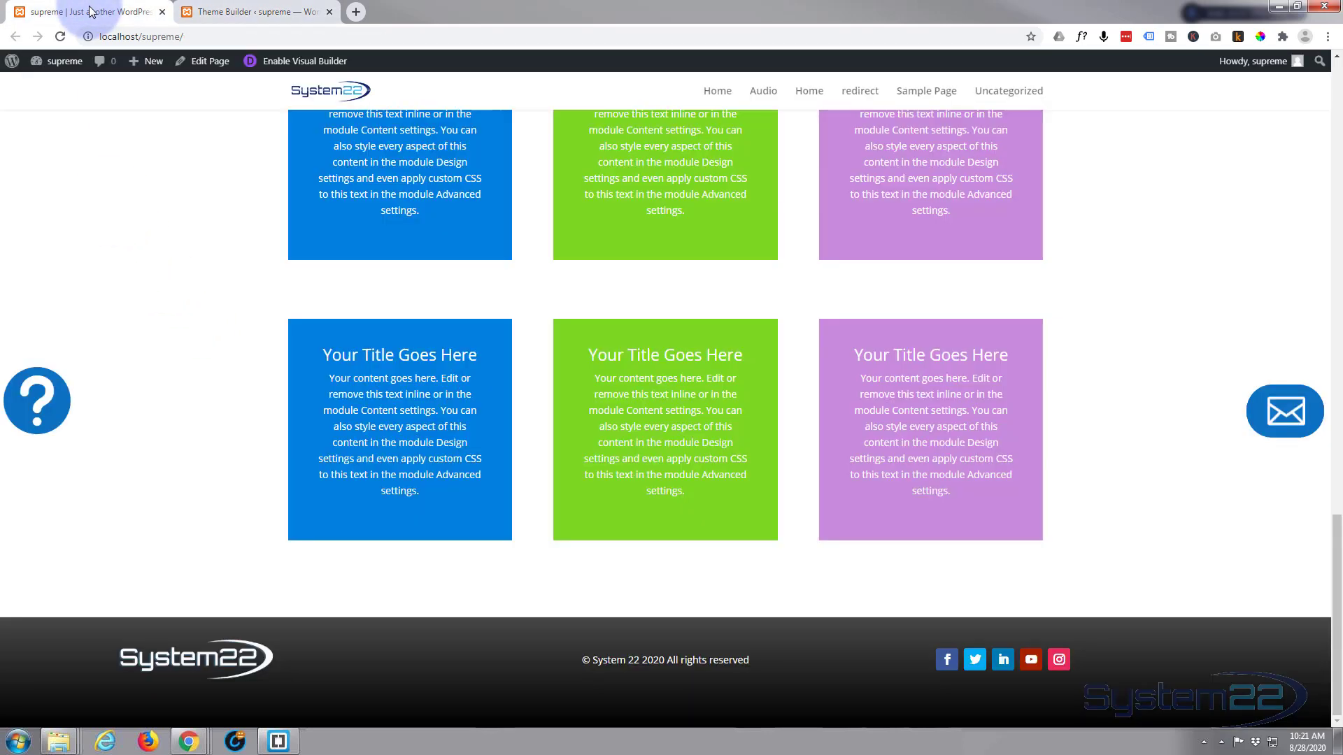
Step: Switch the first tab from the front-end home page to the admin Dashboard
mouse_move(42, 61)
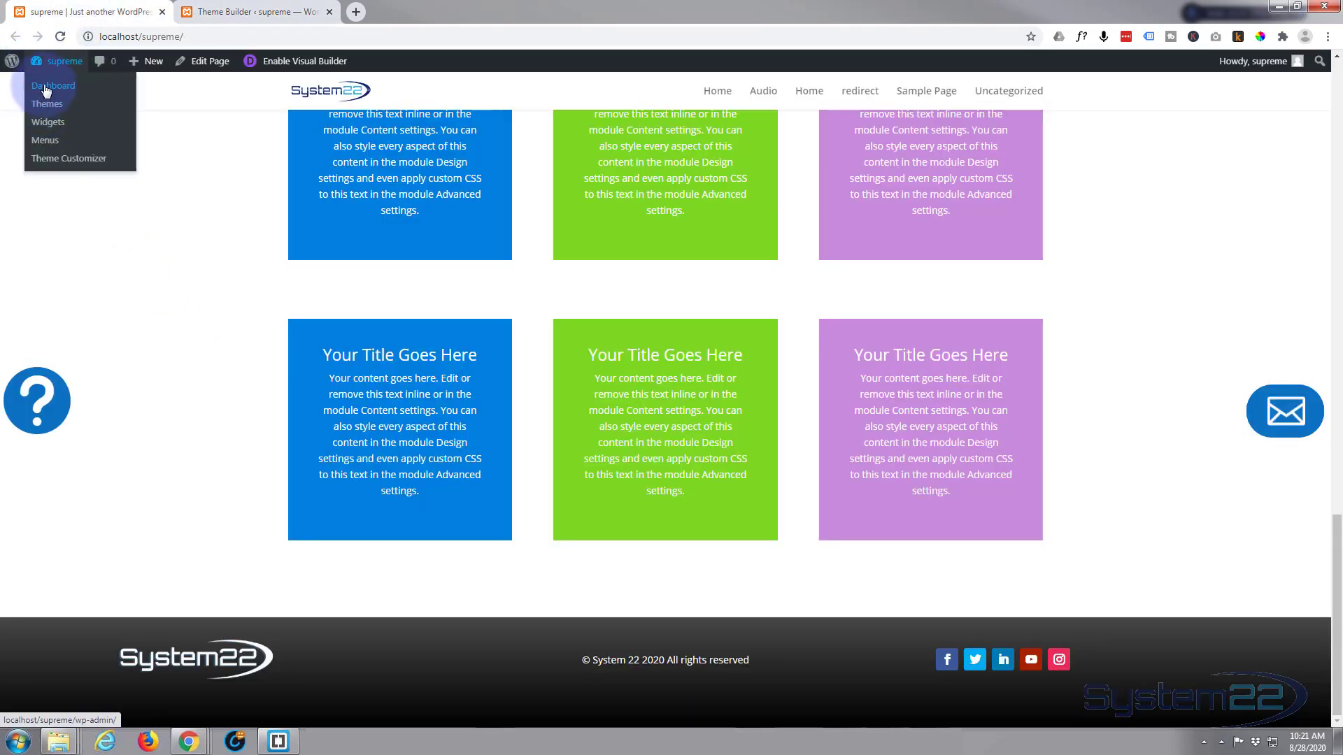
click(46, 86)
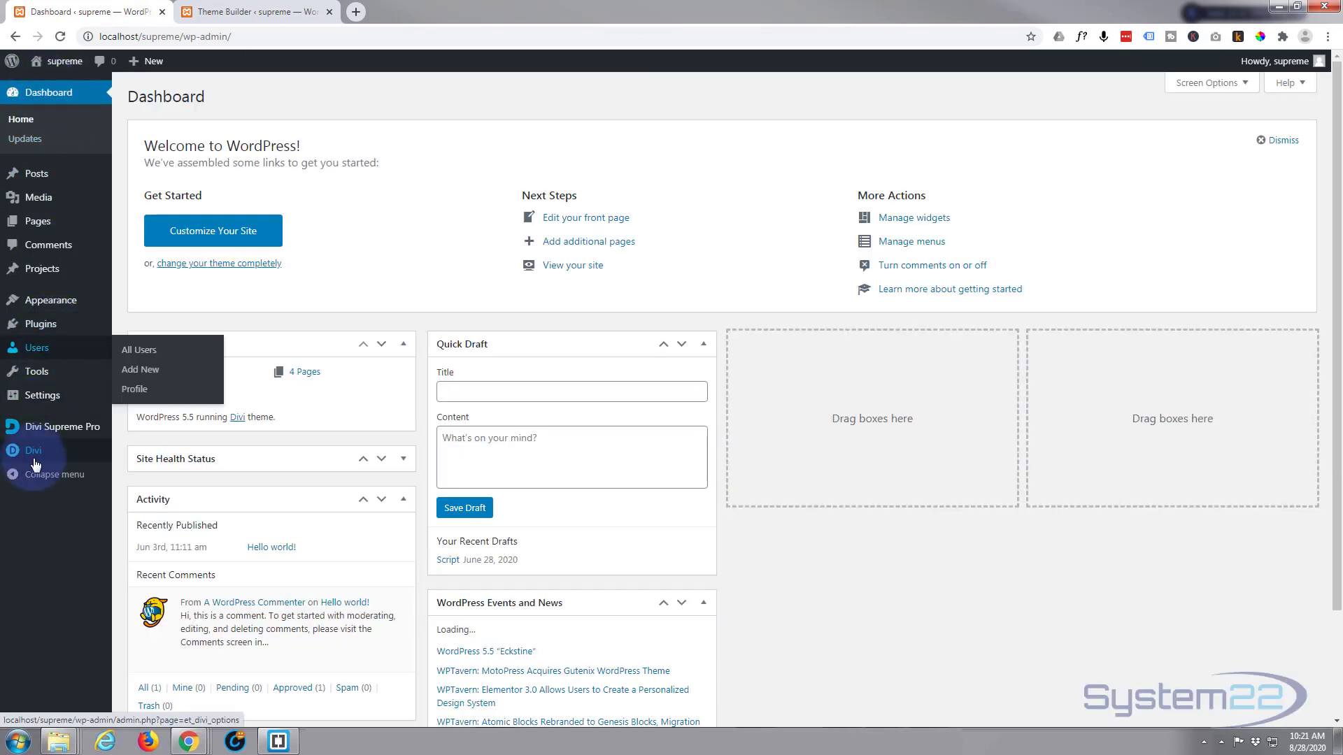
mouse_move(33, 455)
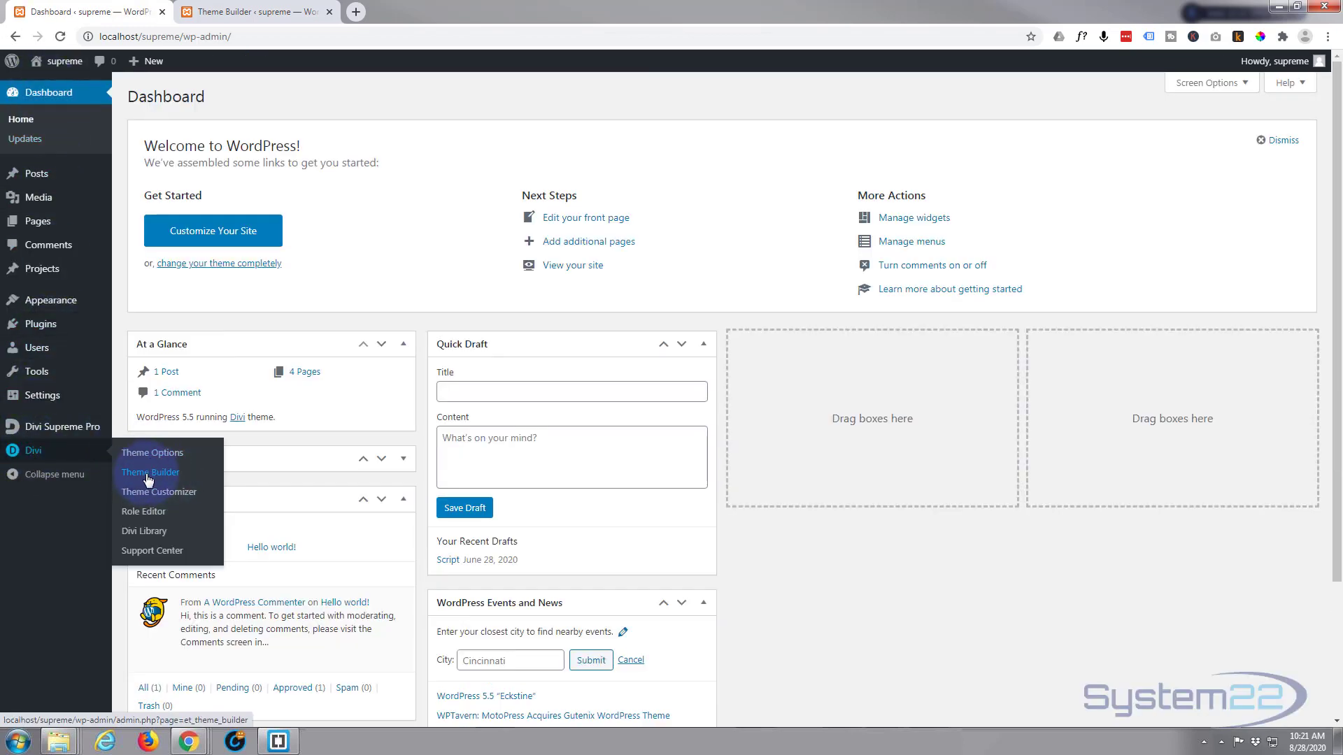
Step: Restore the autosaved Global Footer layout and delete its logo module
click(246, 11)
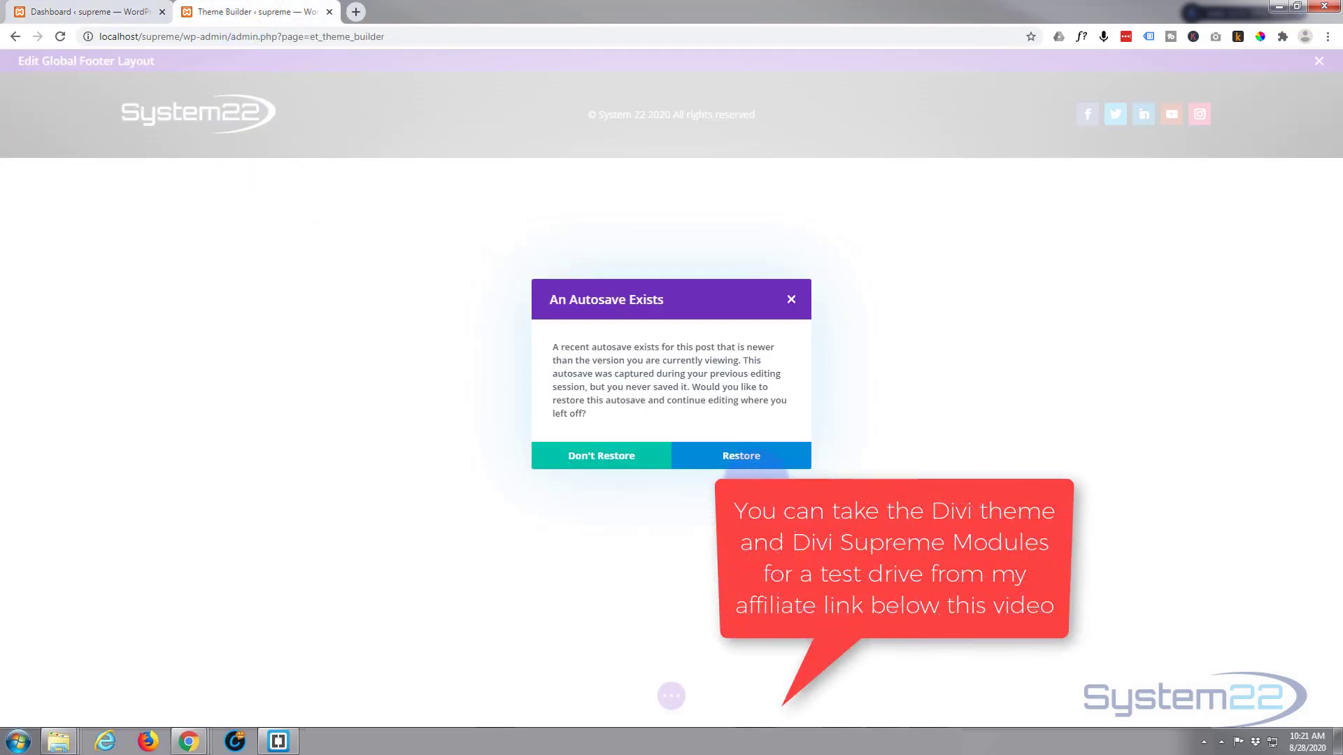
click(745, 458)
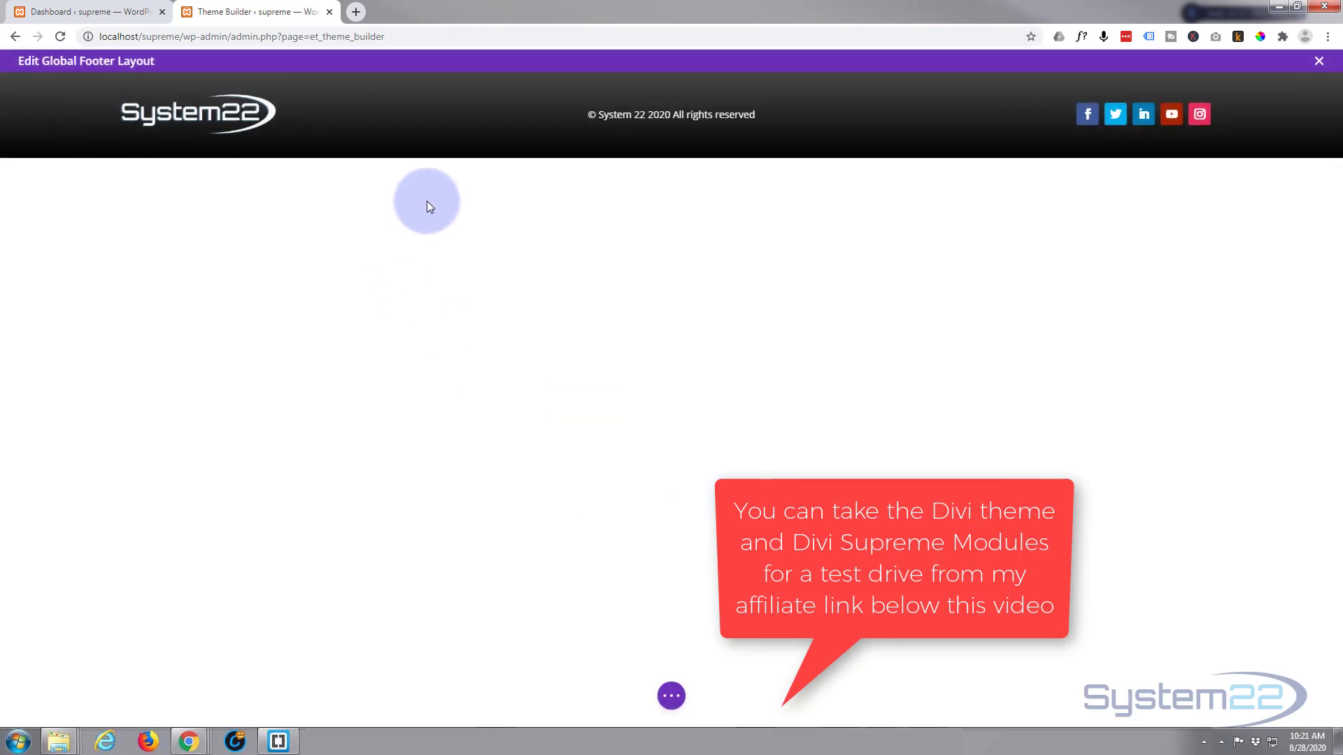
mouse_move(422, 125)
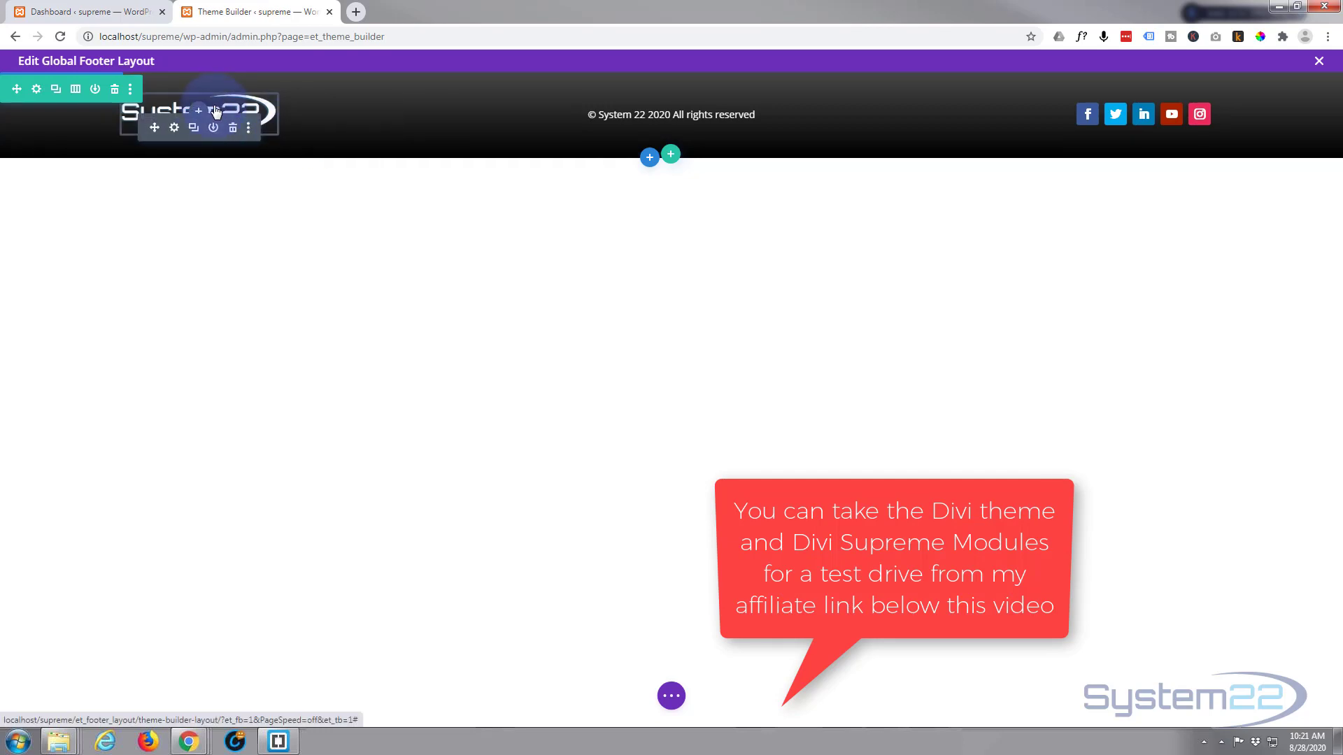
click(233, 129)
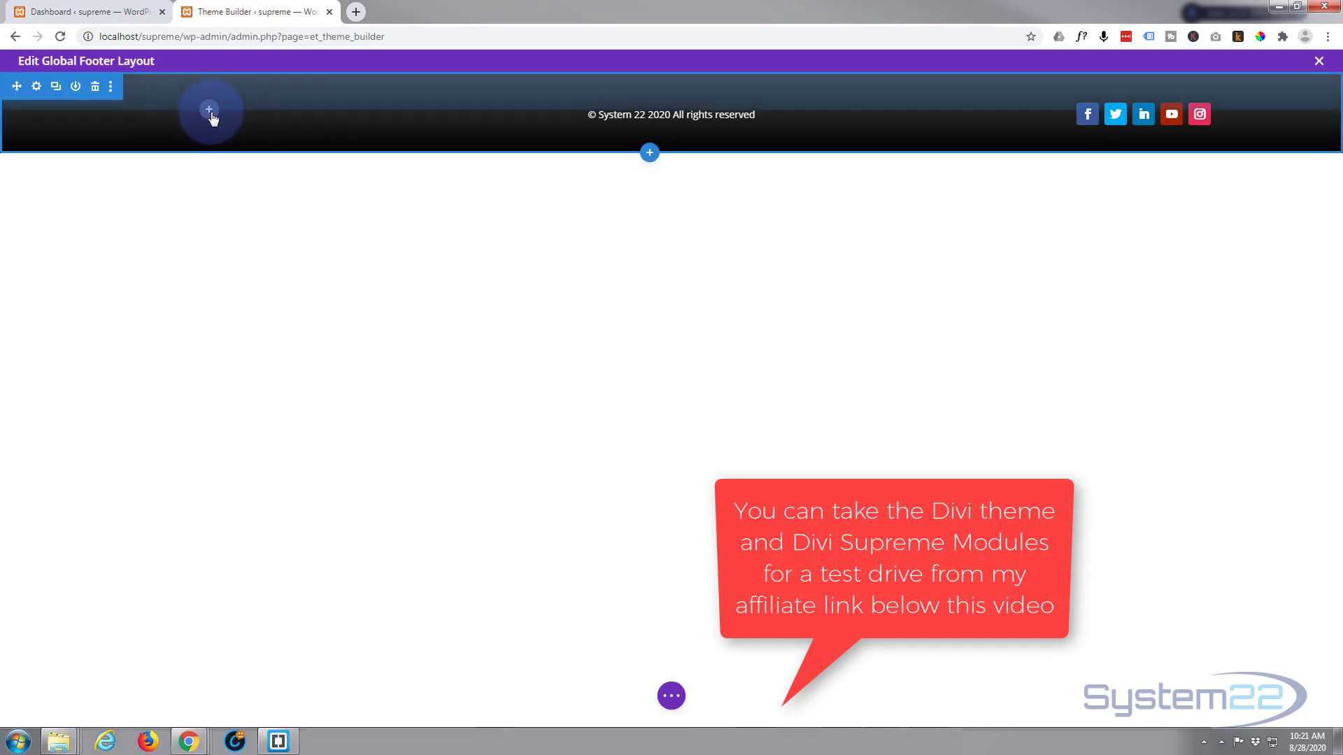
Step: Open Insert Module for the emptied column and browse down to the Divi Supreme modules
click(210, 115)
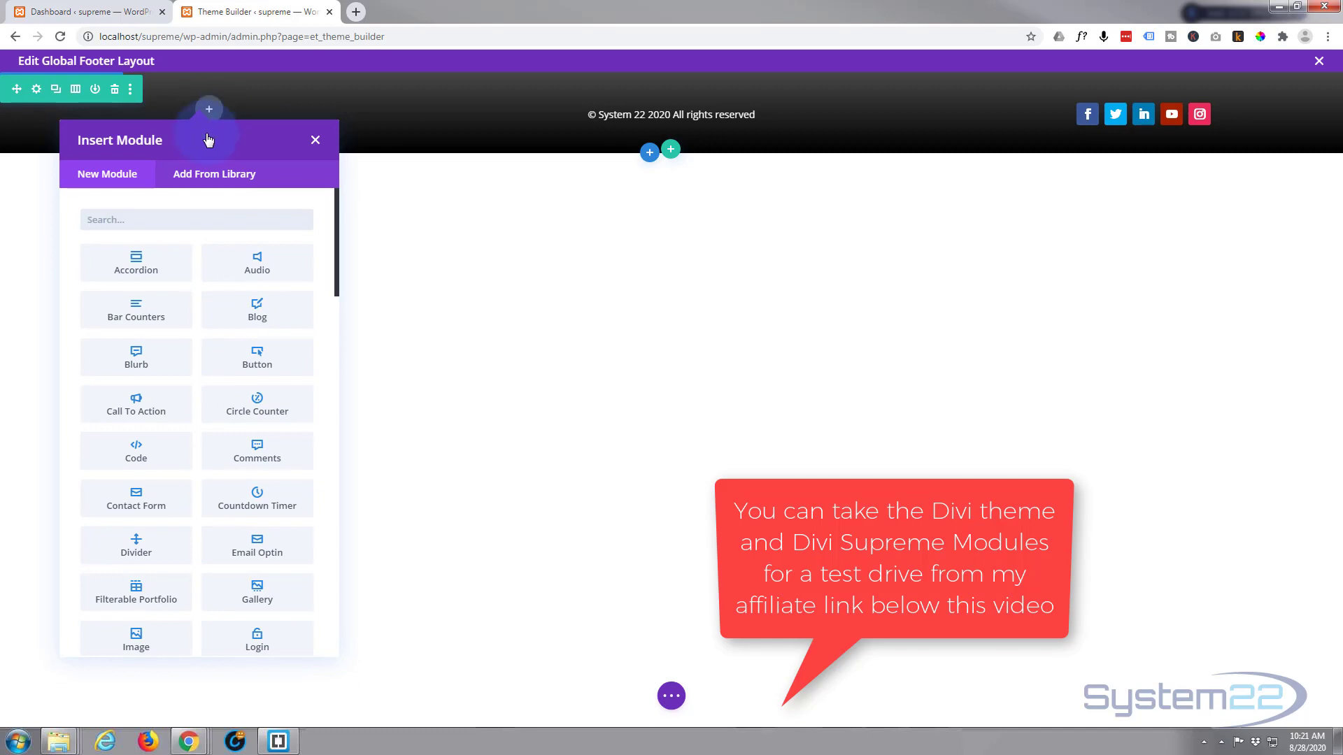
scroll(241, 392, down, 8)
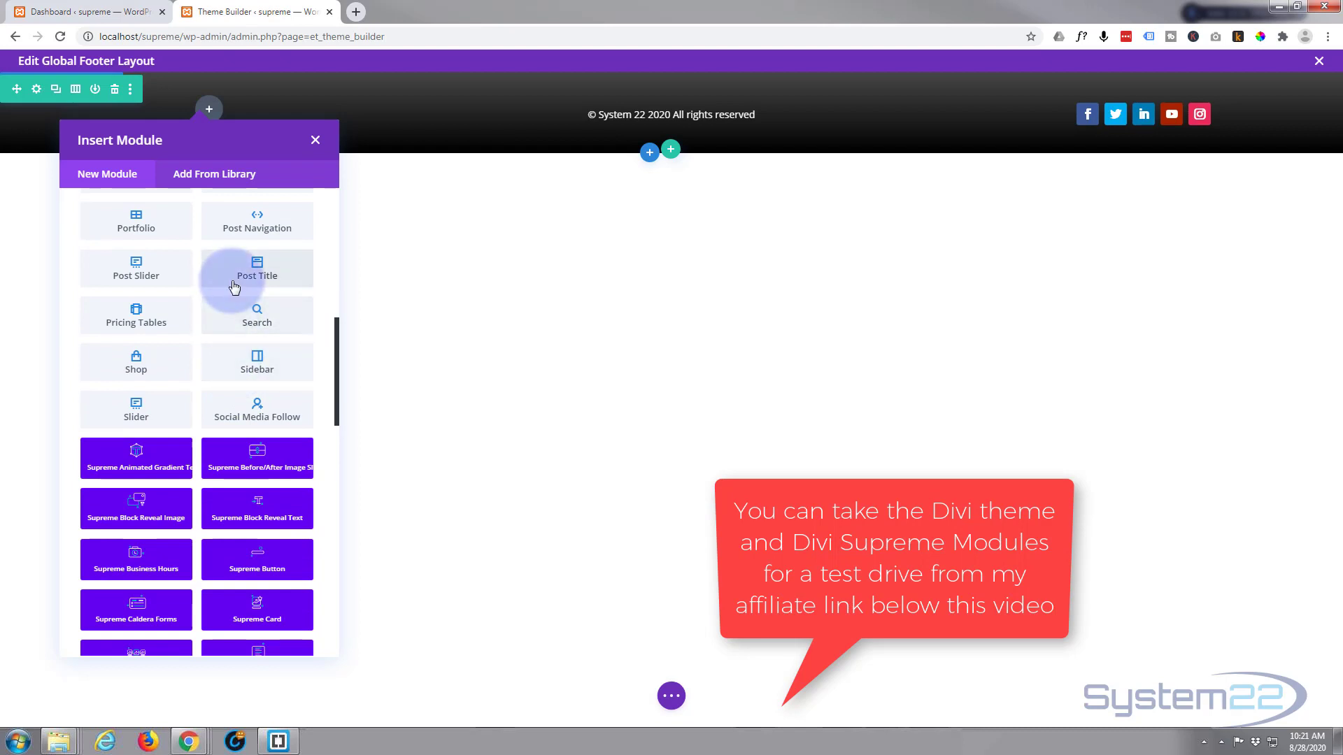
scroll(227, 308, down, 3)
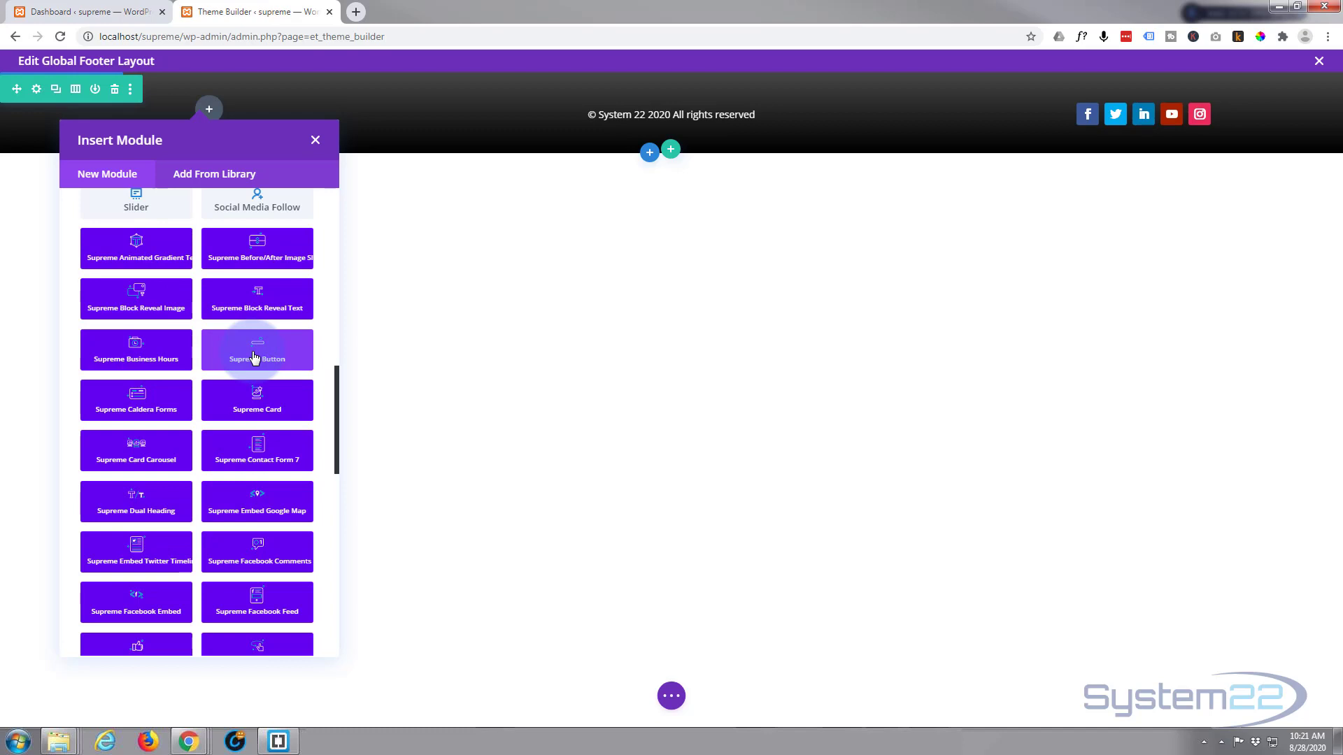
scroll(254, 357, down, 2)
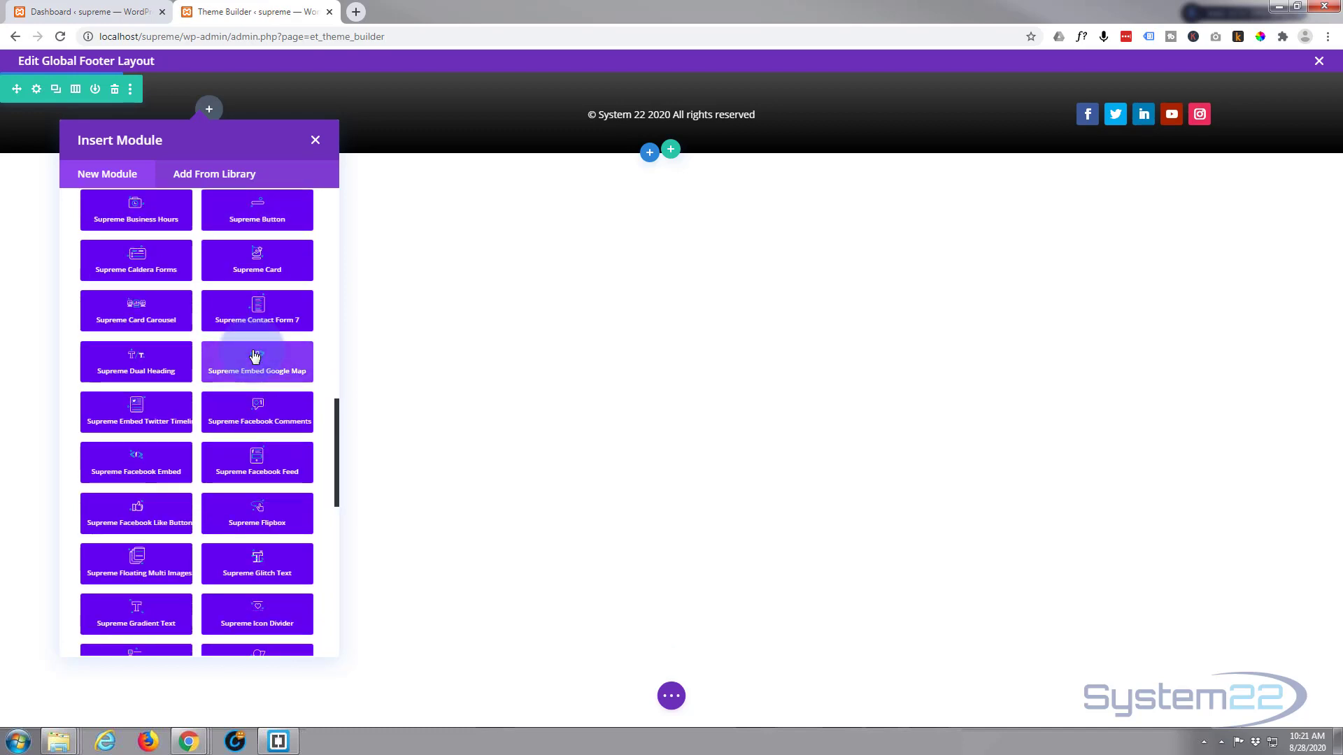
scroll(254, 355, down, 2)
scroll(254, 356, down, 4)
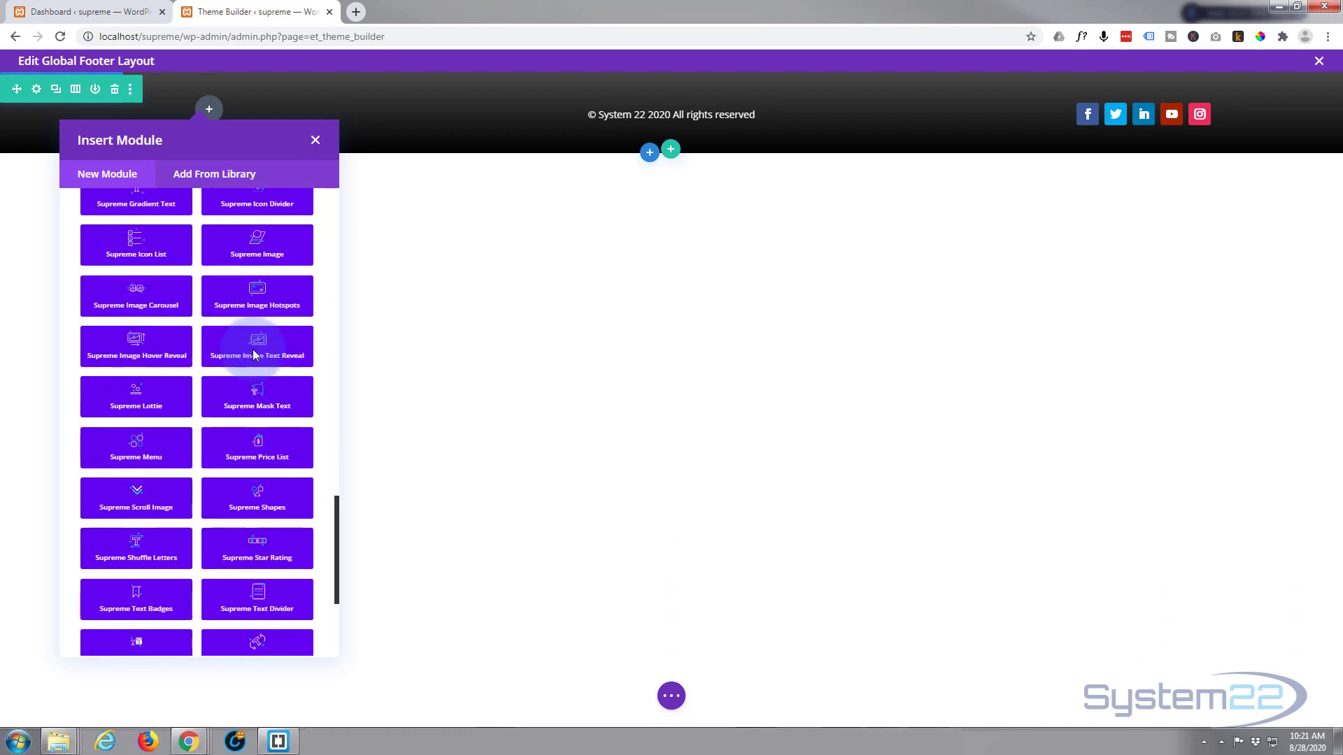
scroll(254, 356, down, 1)
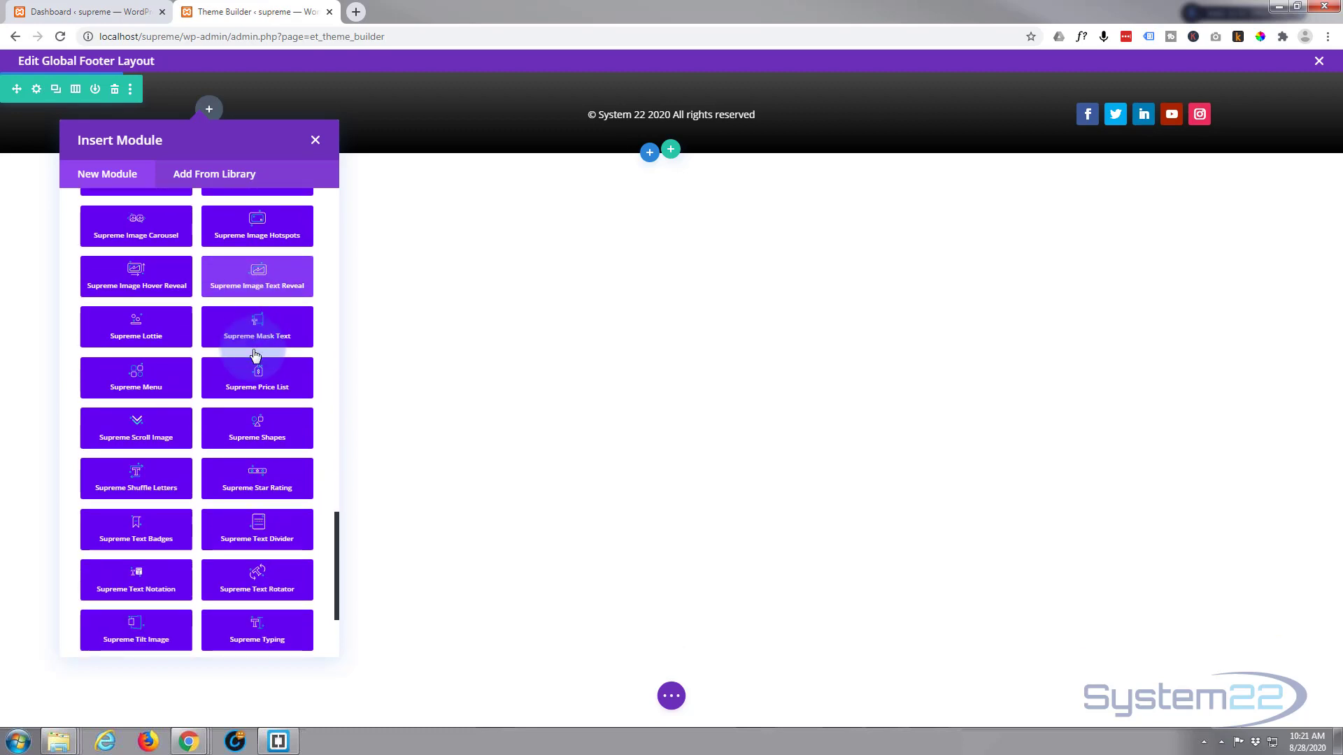
Step: Insert a Supreme Menu module into the left column and title it 'footer menu'
click(130, 377)
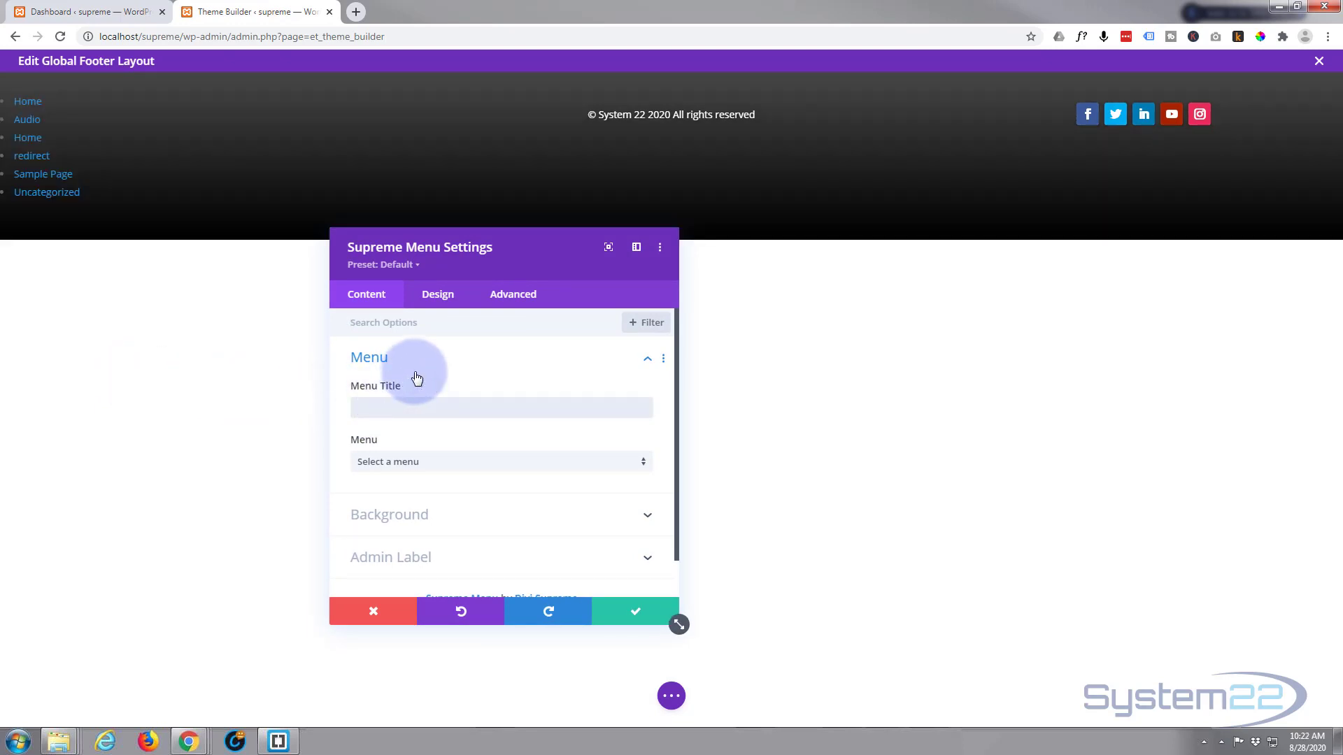
text(footer menu)
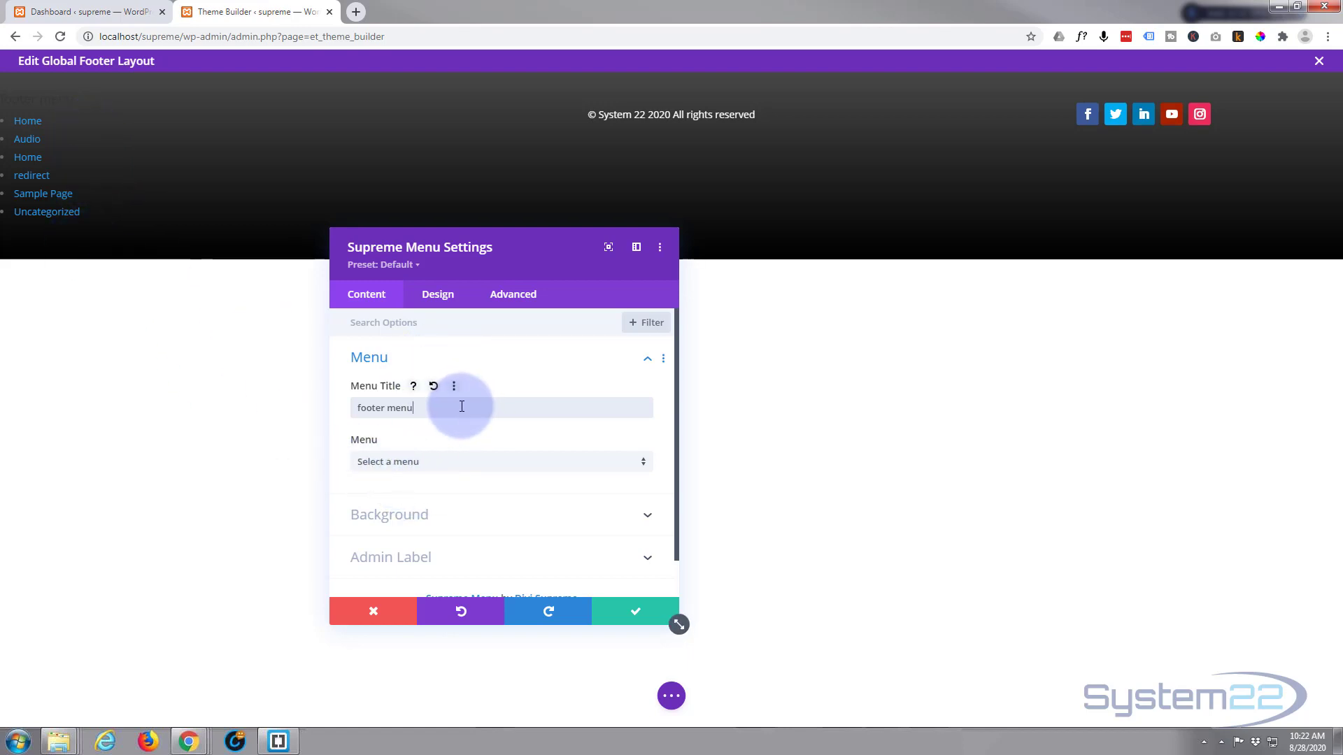
Step: In the Supreme Menu's Design settings, keep the menu layout set to Vertical
click(443, 297)
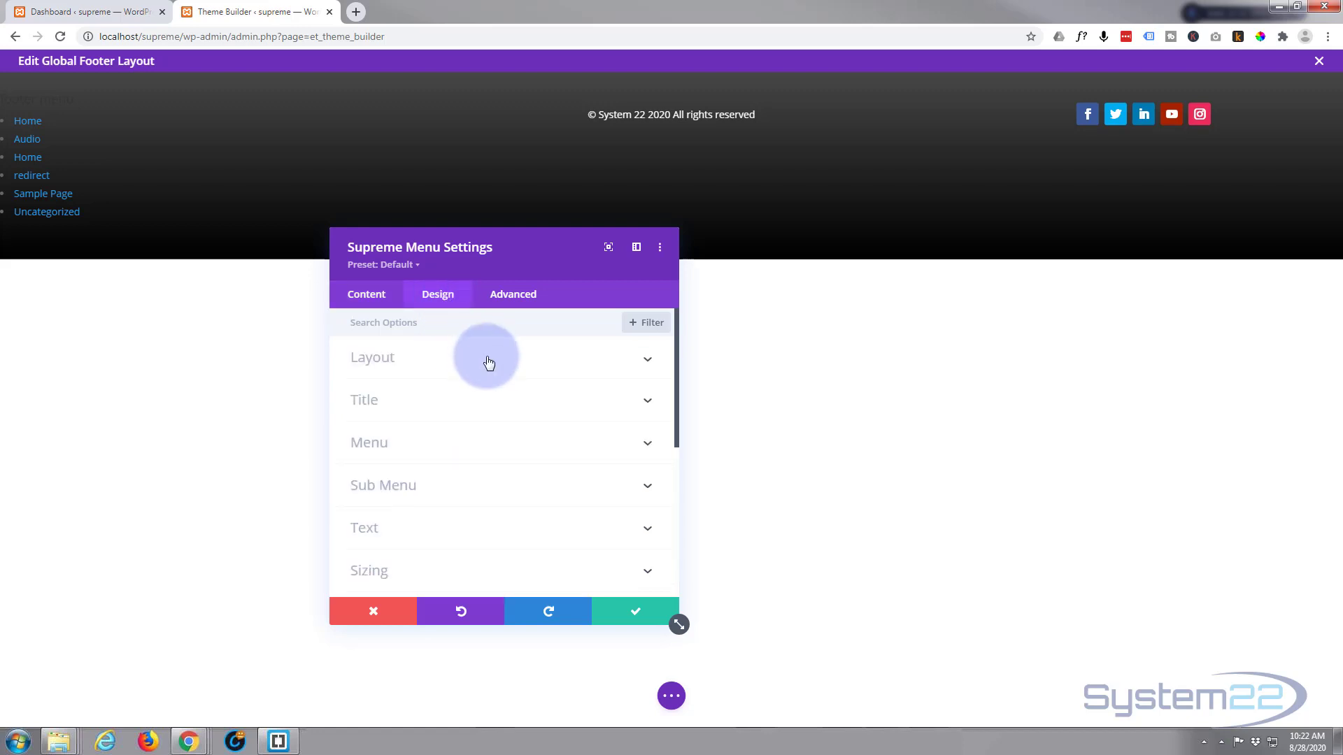
scroll(490, 364, down, 3)
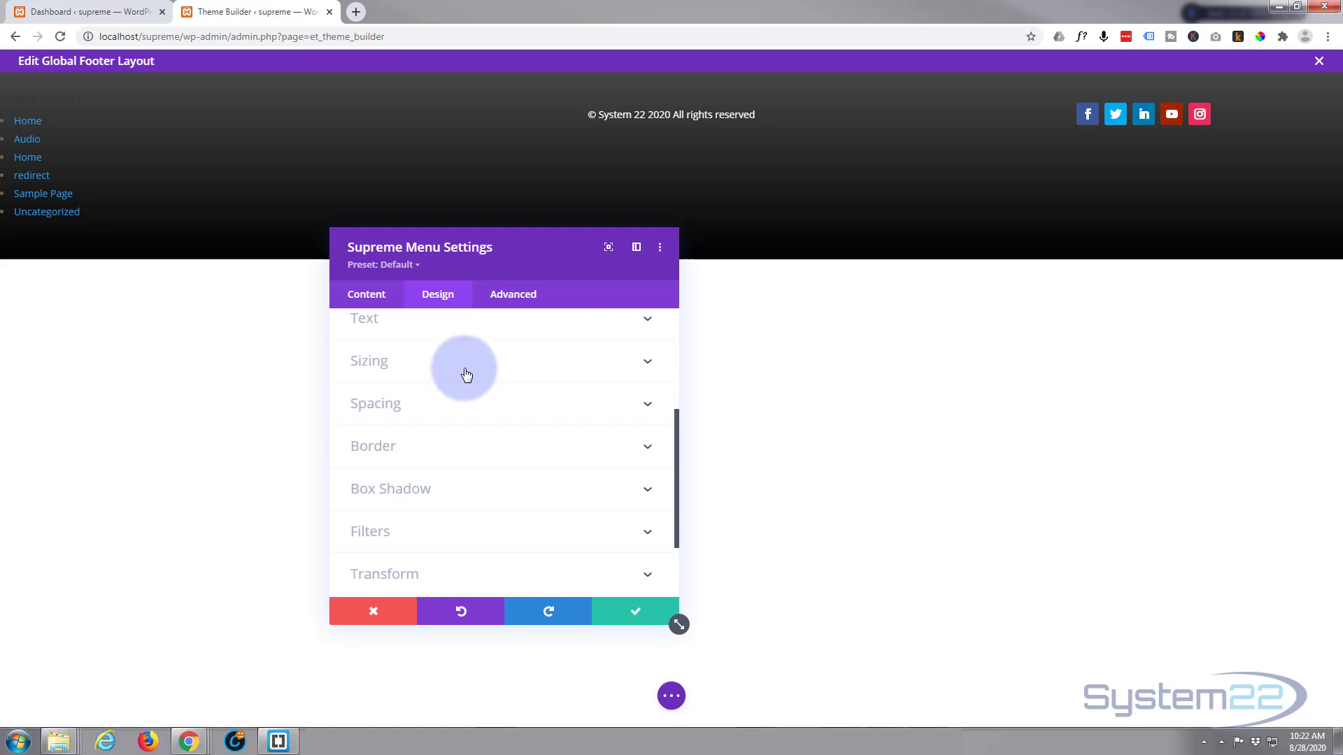
scroll(465, 374, up, 3)
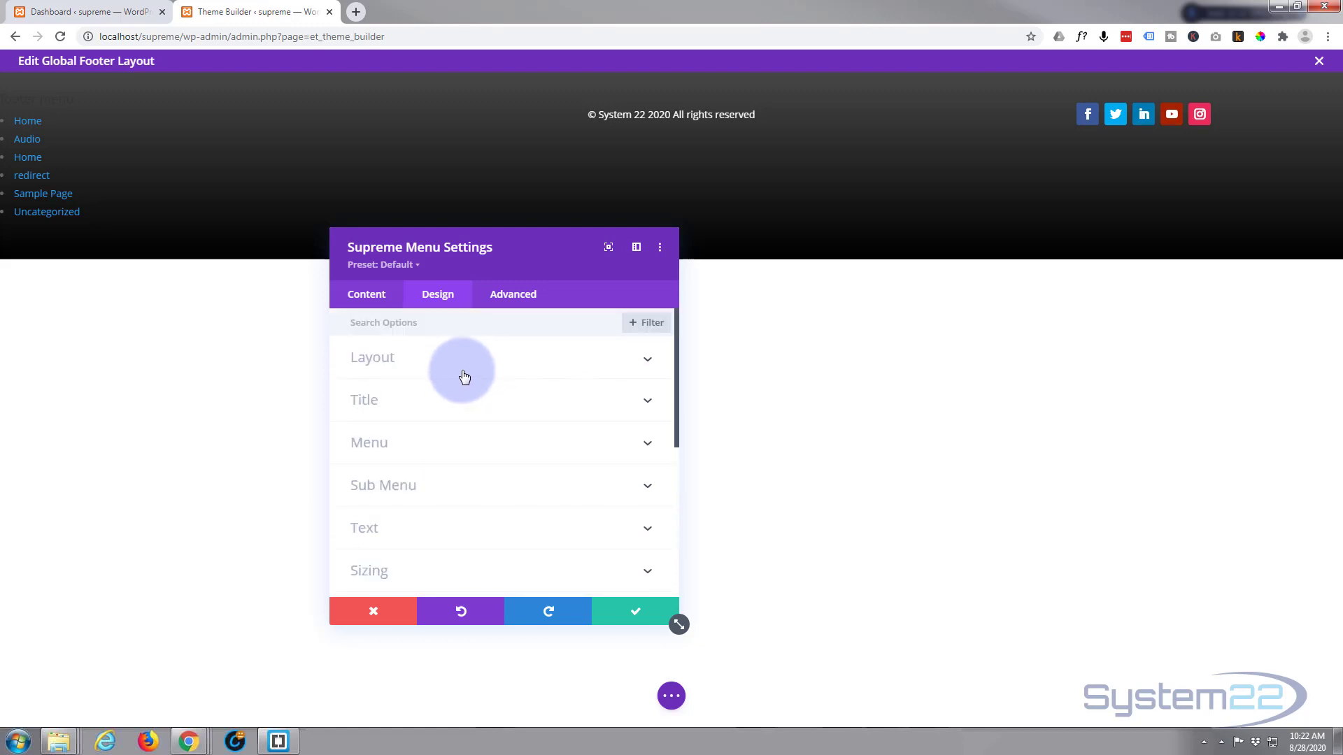
click(473, 369)
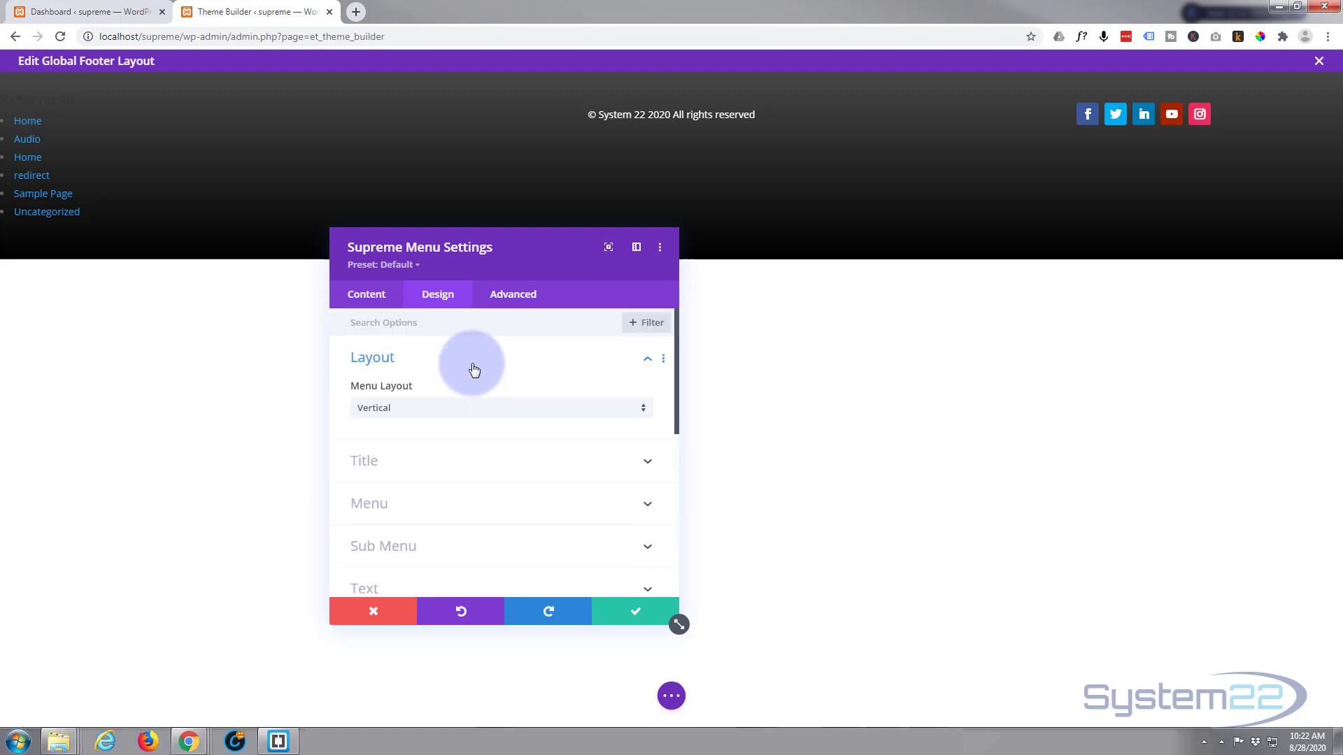
click(437, 409)
click(435, 420)
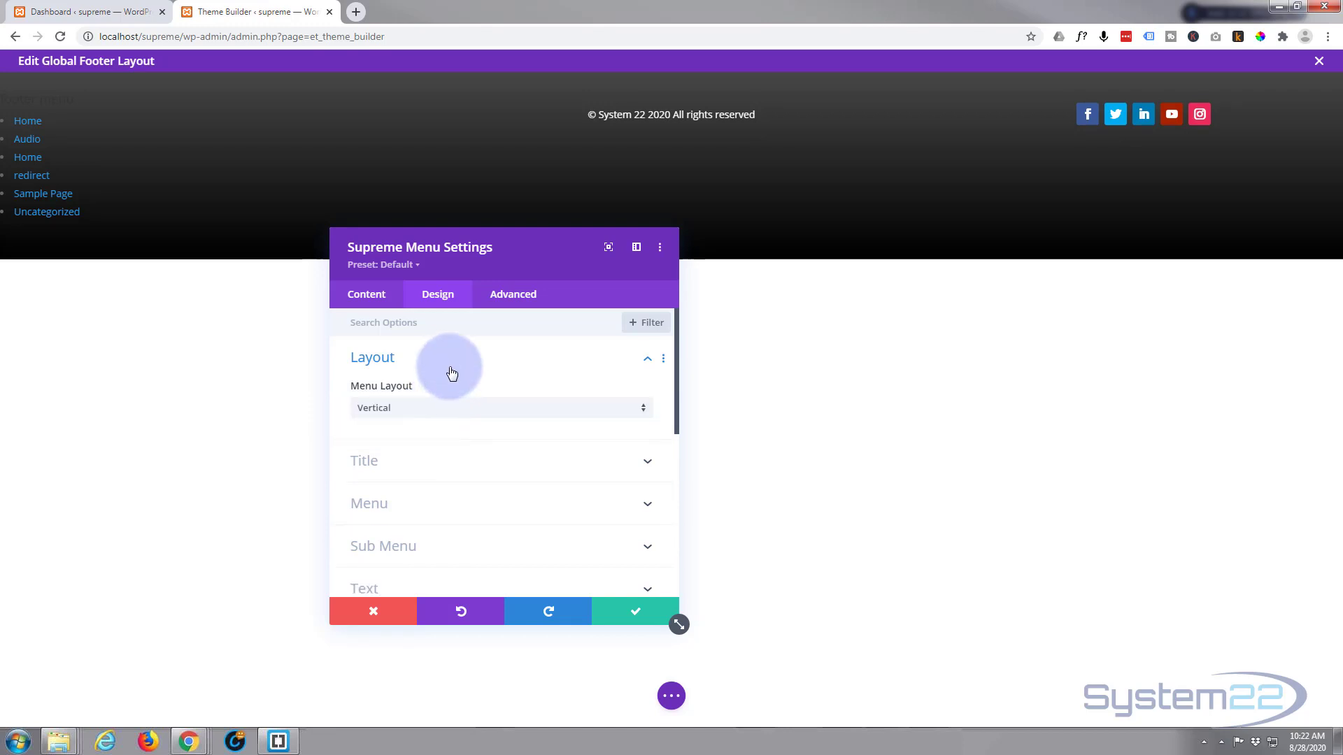
Step: Set the menu's Padding Left to 100px and save the module settings
scroll(453, 373, down, 1)
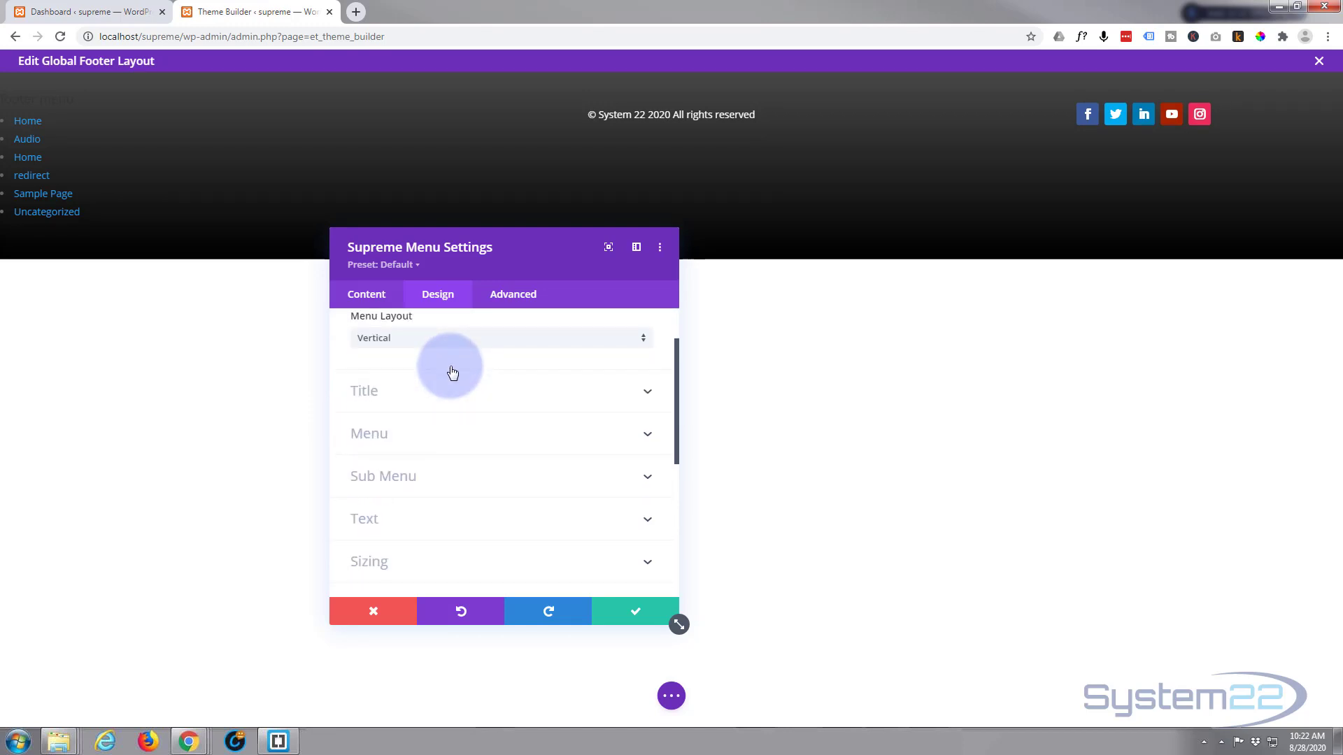
scroll(451, 371, down, 1)
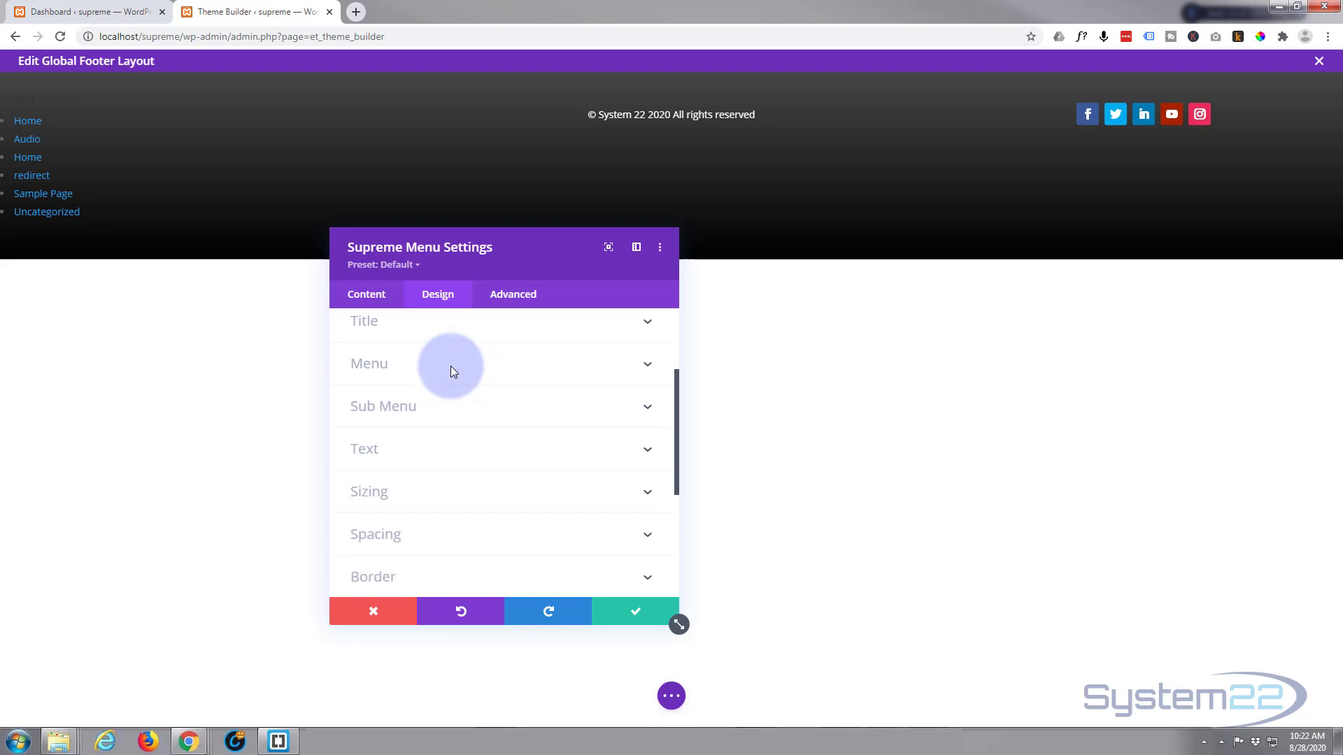
scroll(451, 368, up, 2)
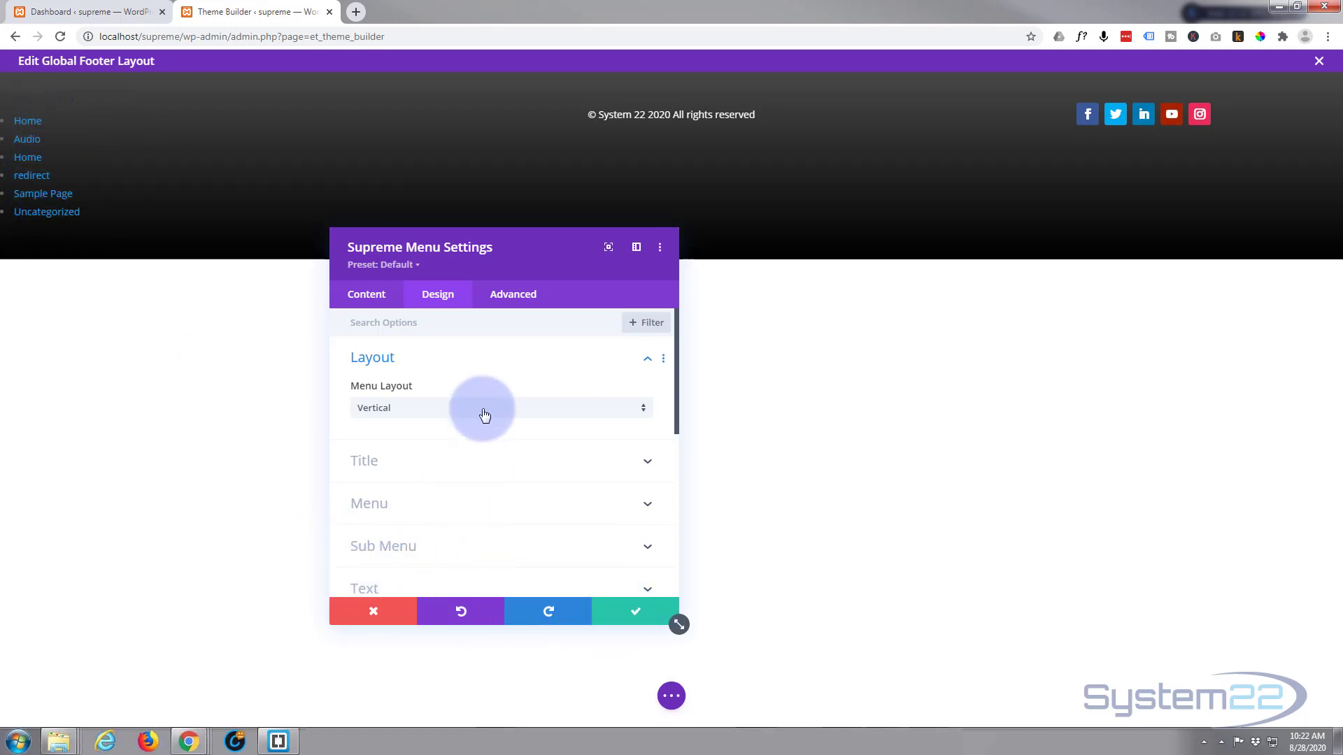
scroll(449, 486, down, 2)
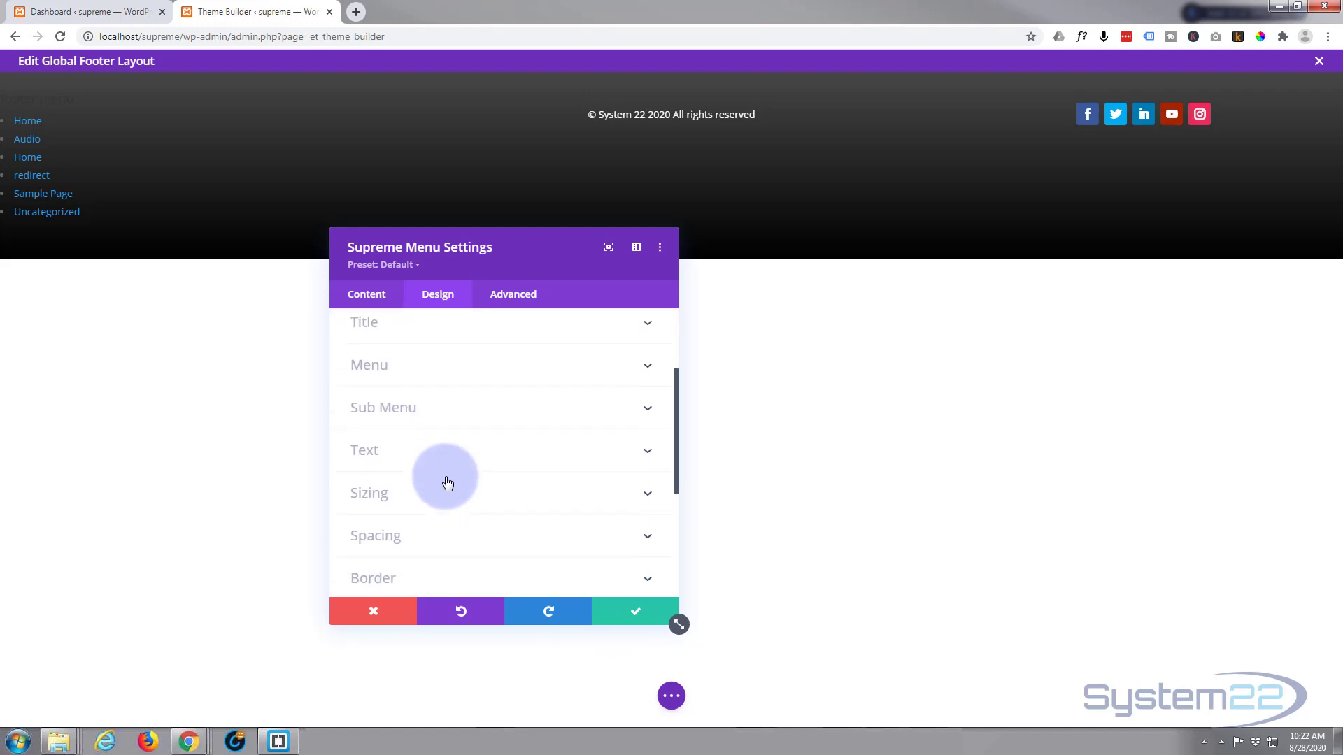
scroll(448, 483, down, 2)
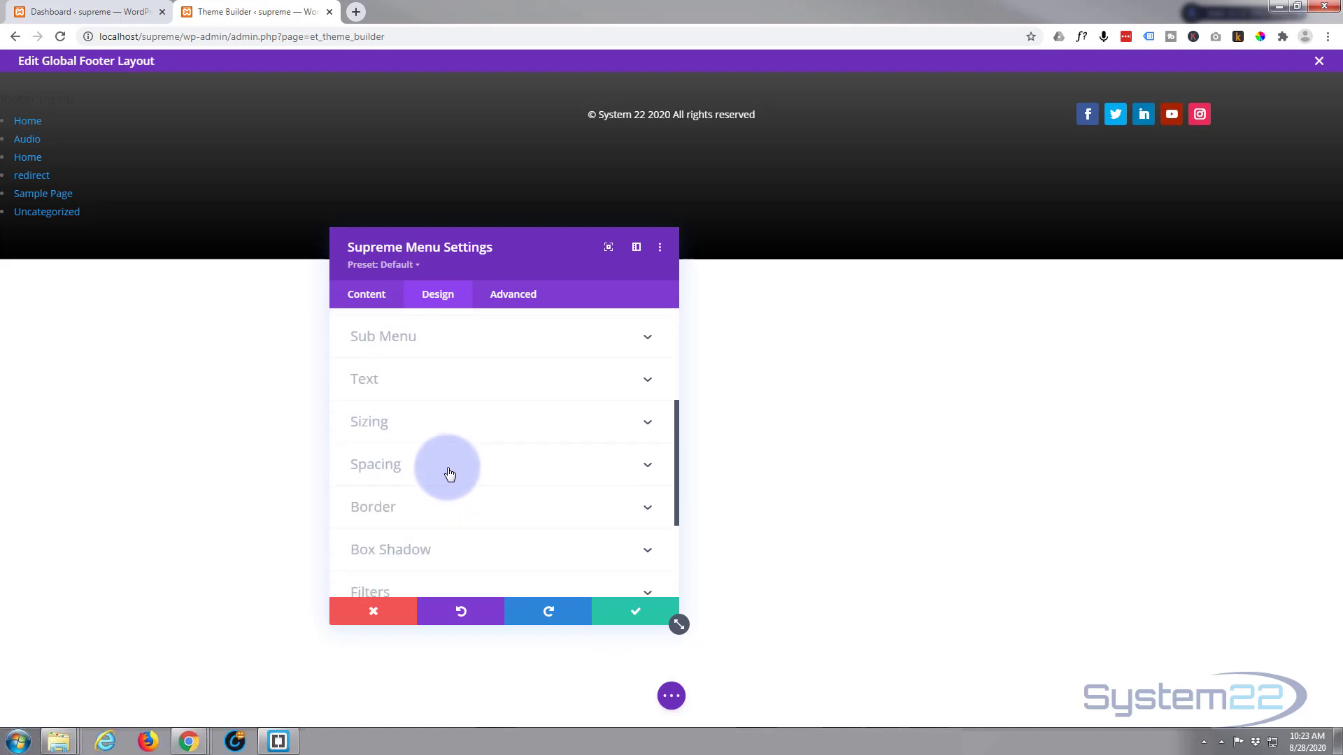
click(449, 467)
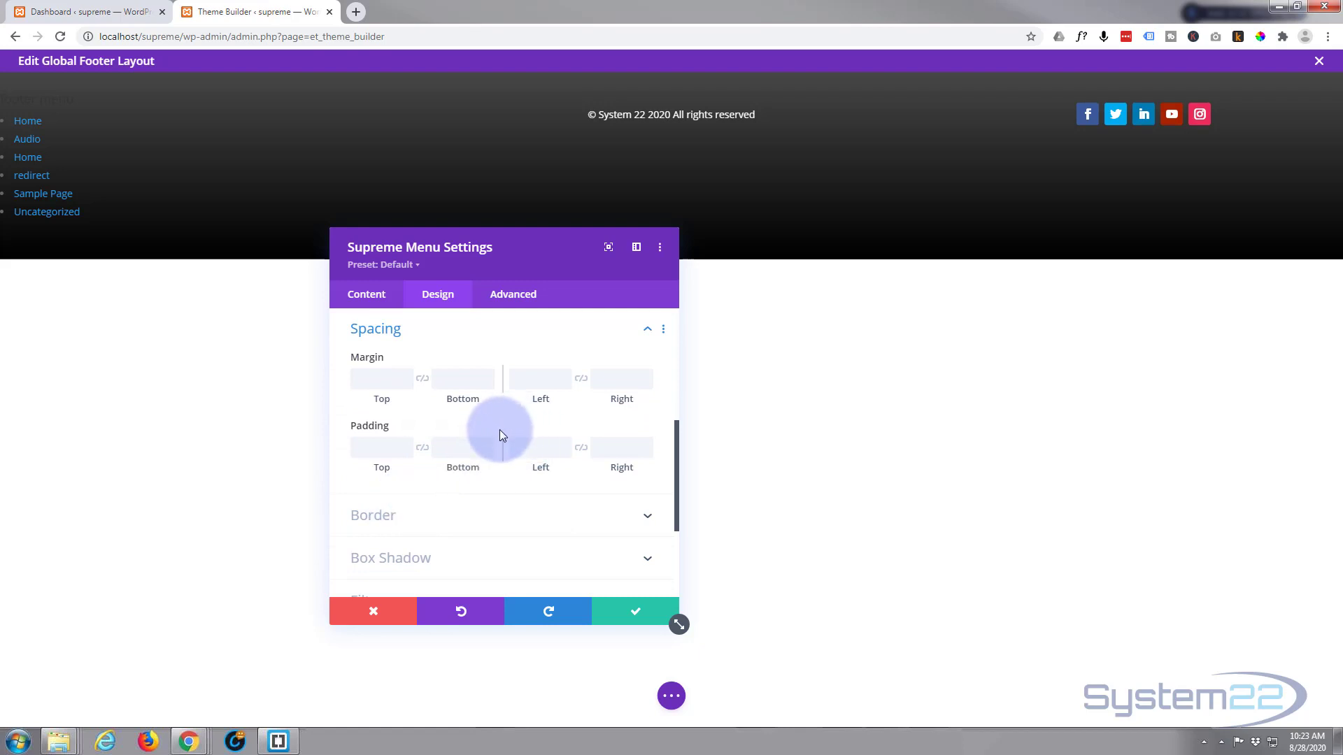
click(526, 447)
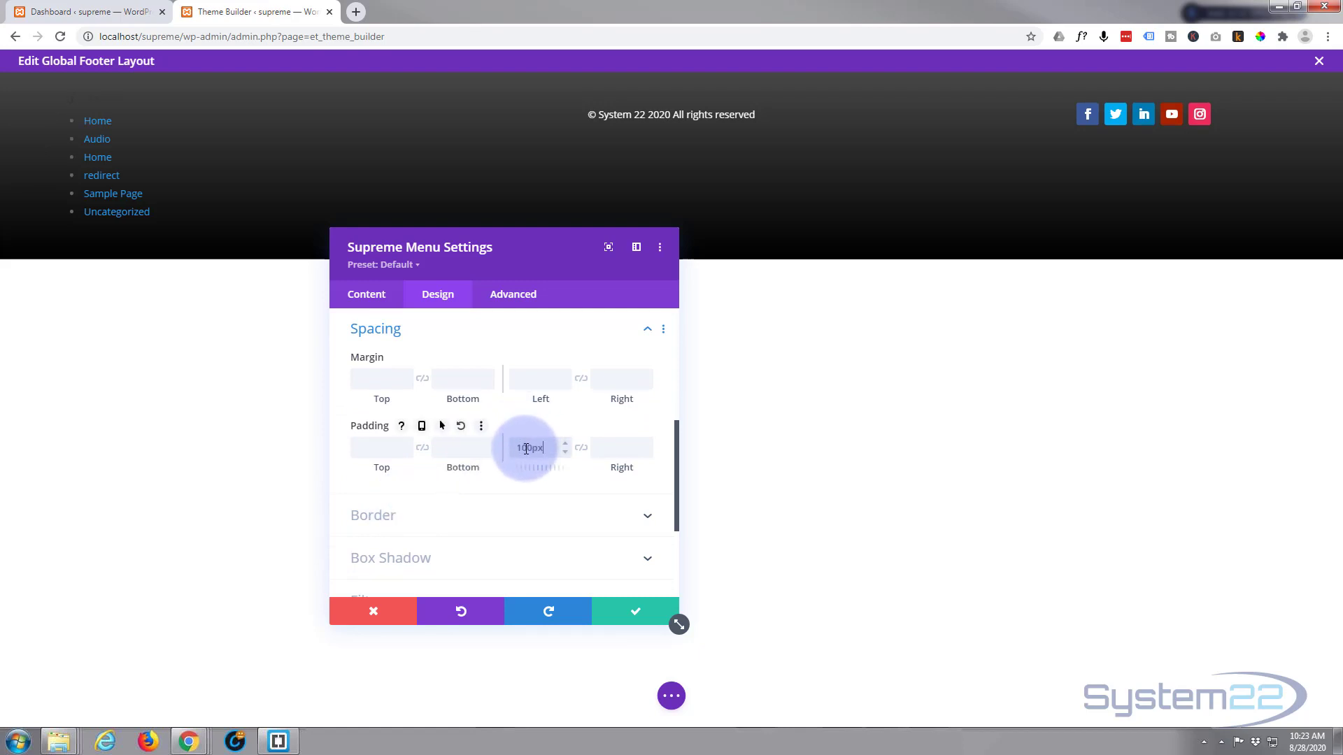
click(654, 624)
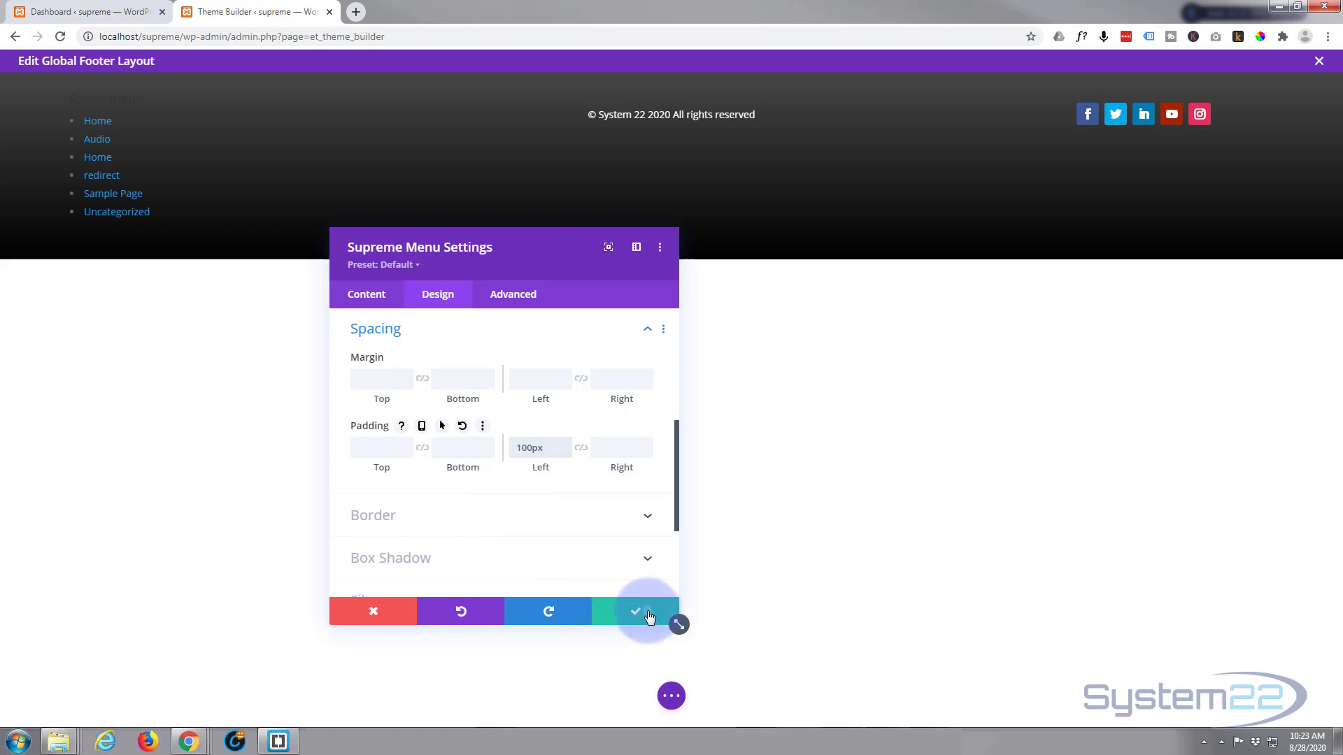
Step: Preview the footer at phone width, then return to the desktop-width preview
click(670, 697)
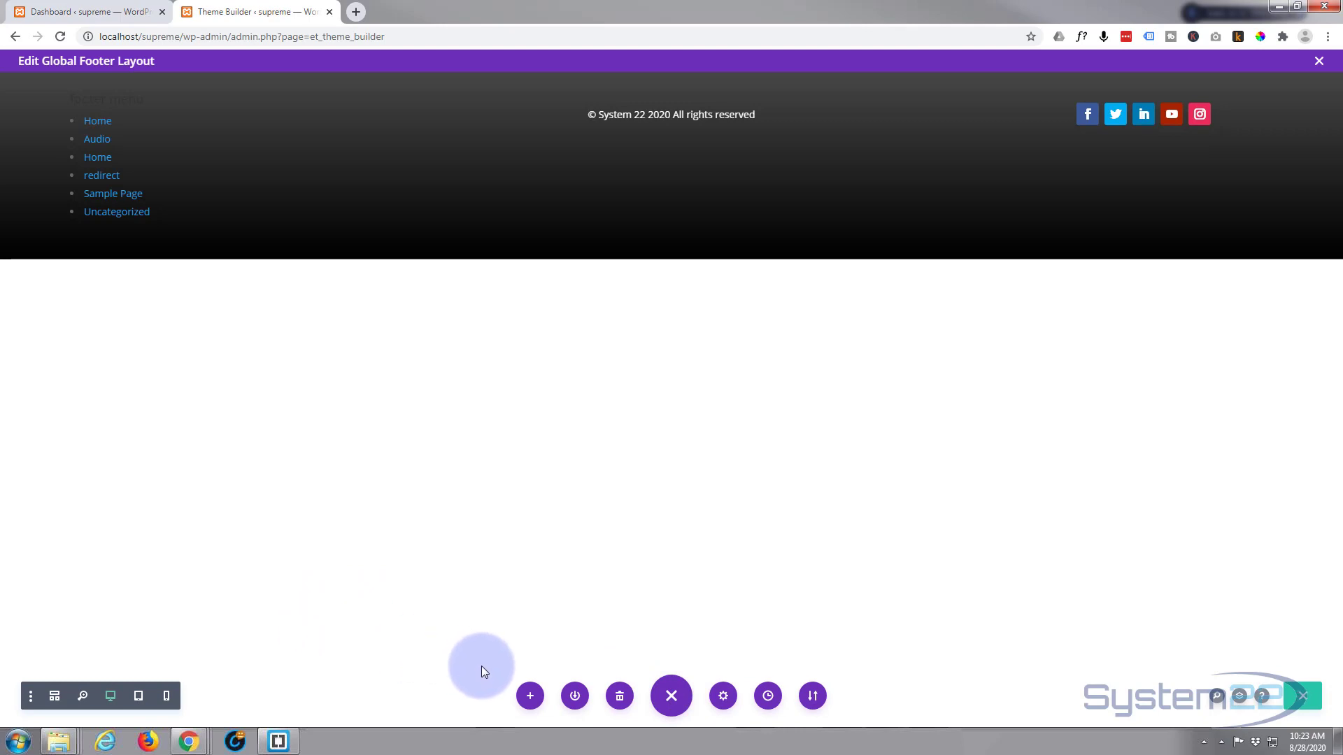
click(166, 696)
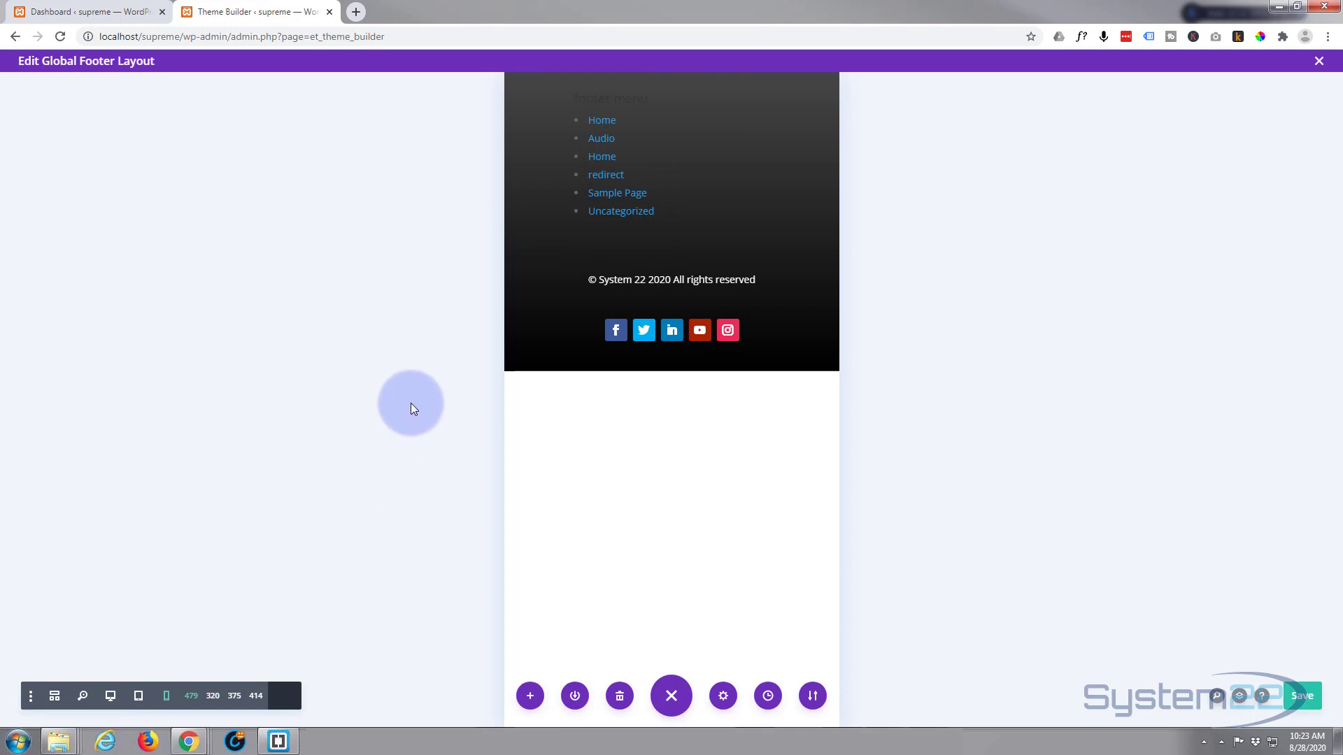
click(111, 696)
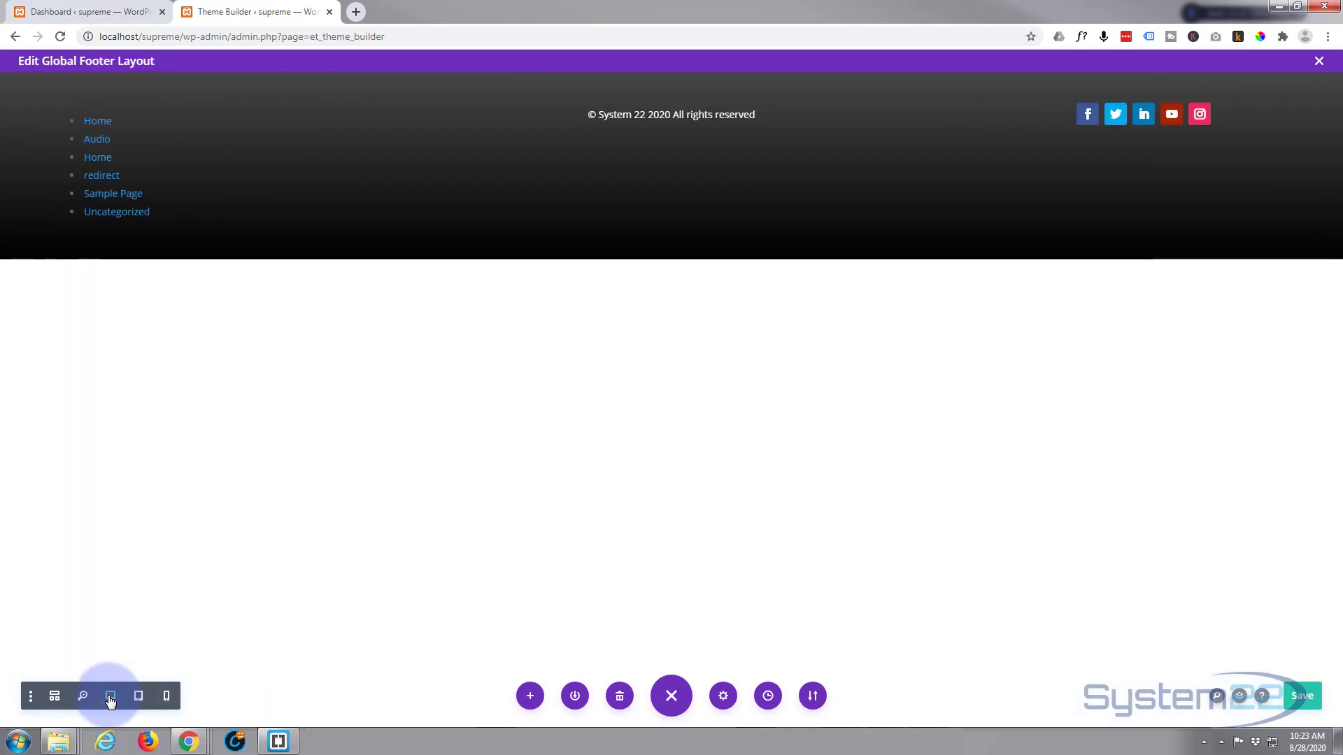
mouse_move(161, 140)
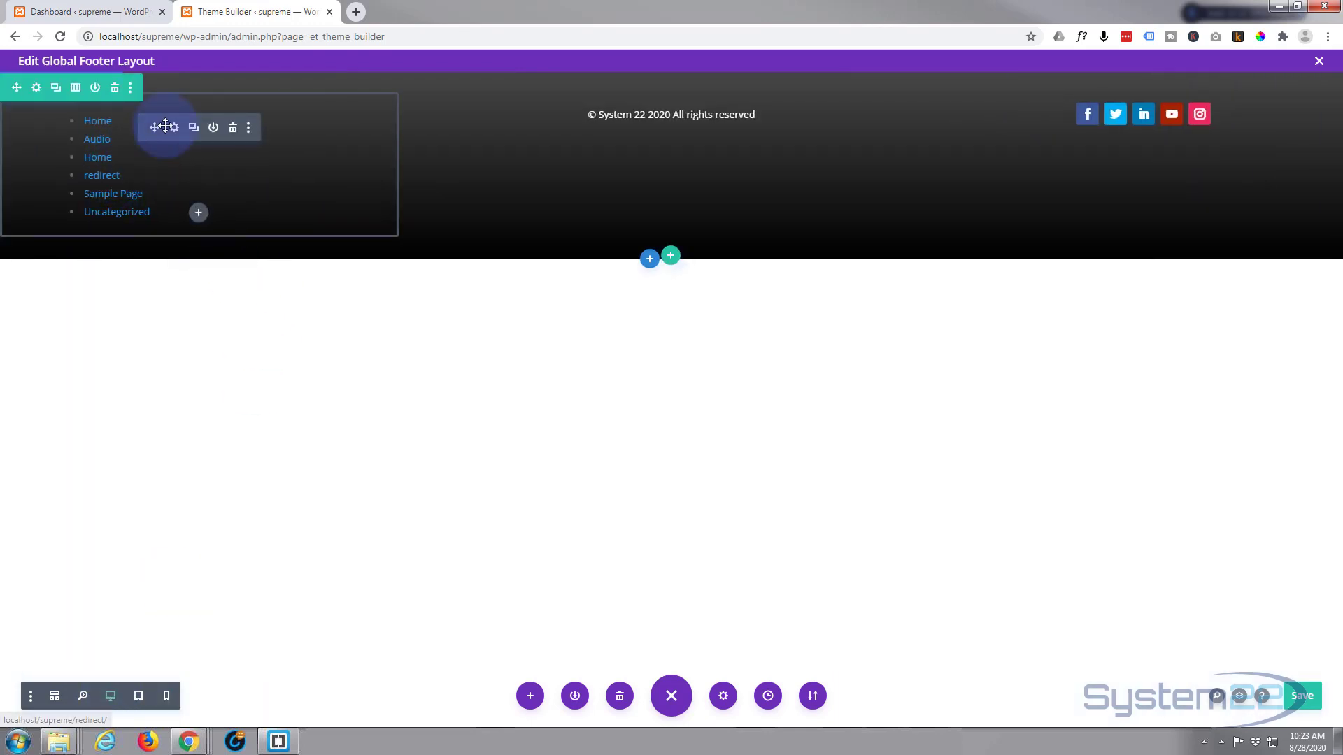
Step: Delete the Supreme Menu, then add a one-column row holding a Menu module with the default menu
click(234, 129)
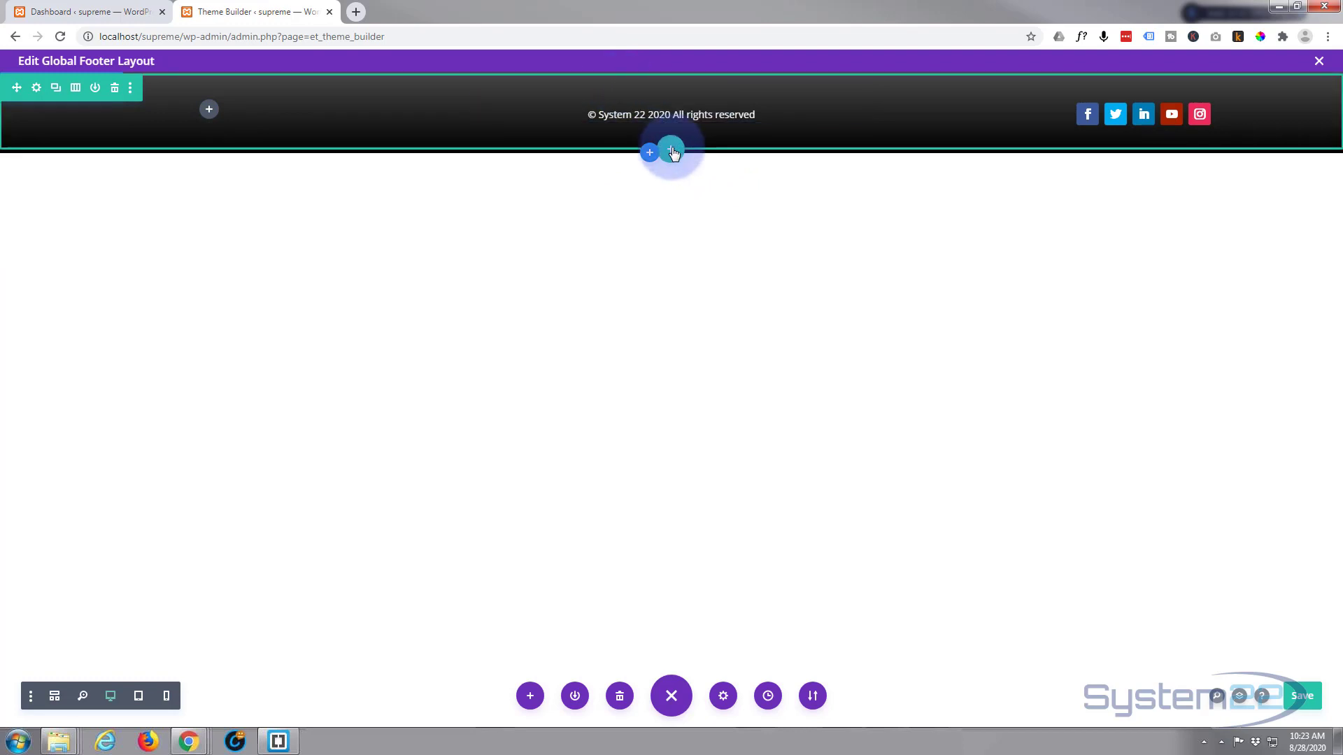
click(673, 152)
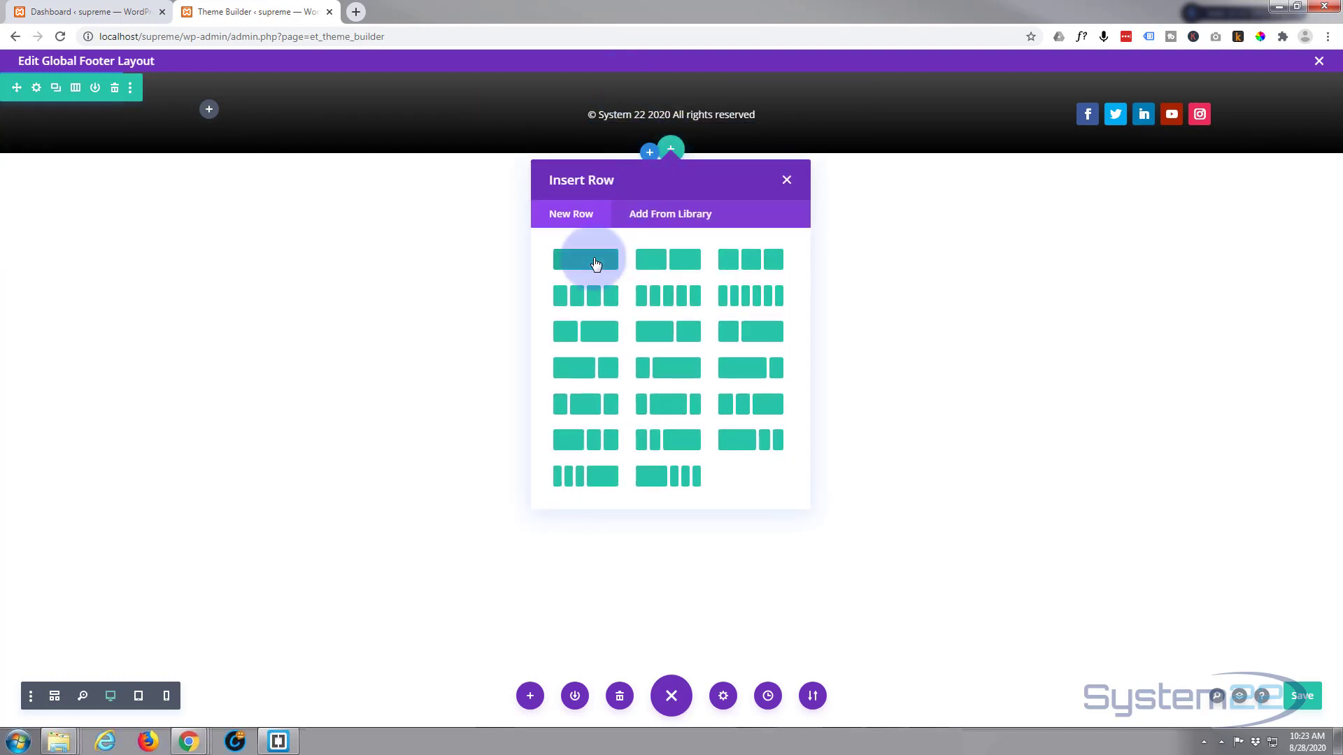
click(597, 265)
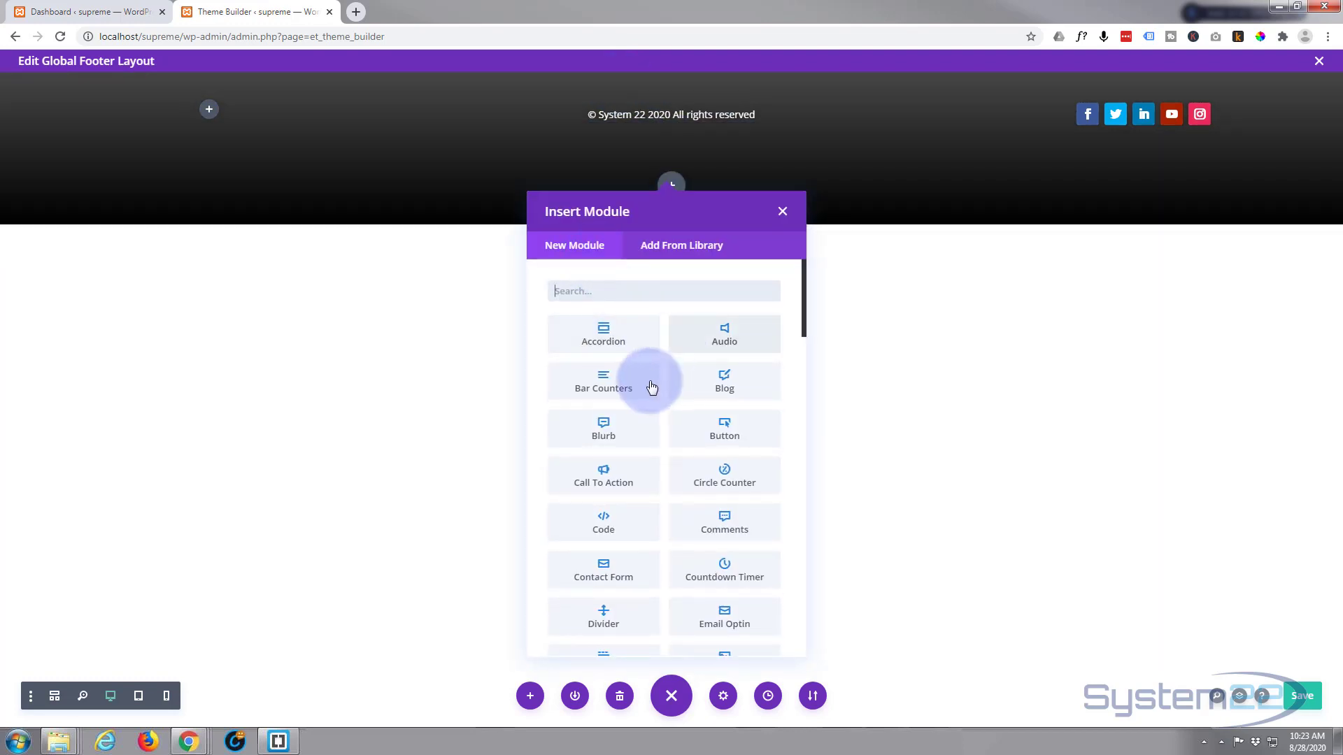
click(619, 373)
scroll(619, 372, down, 5)
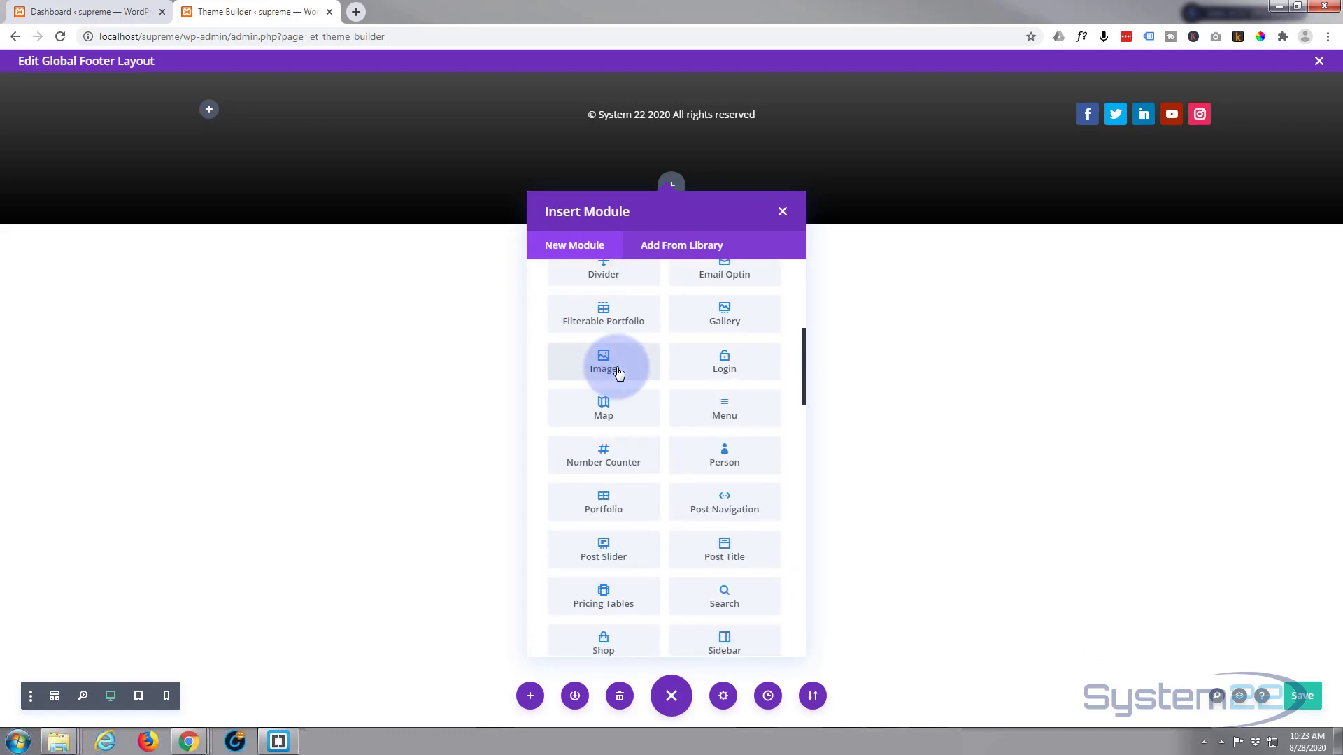
click(727, 409)
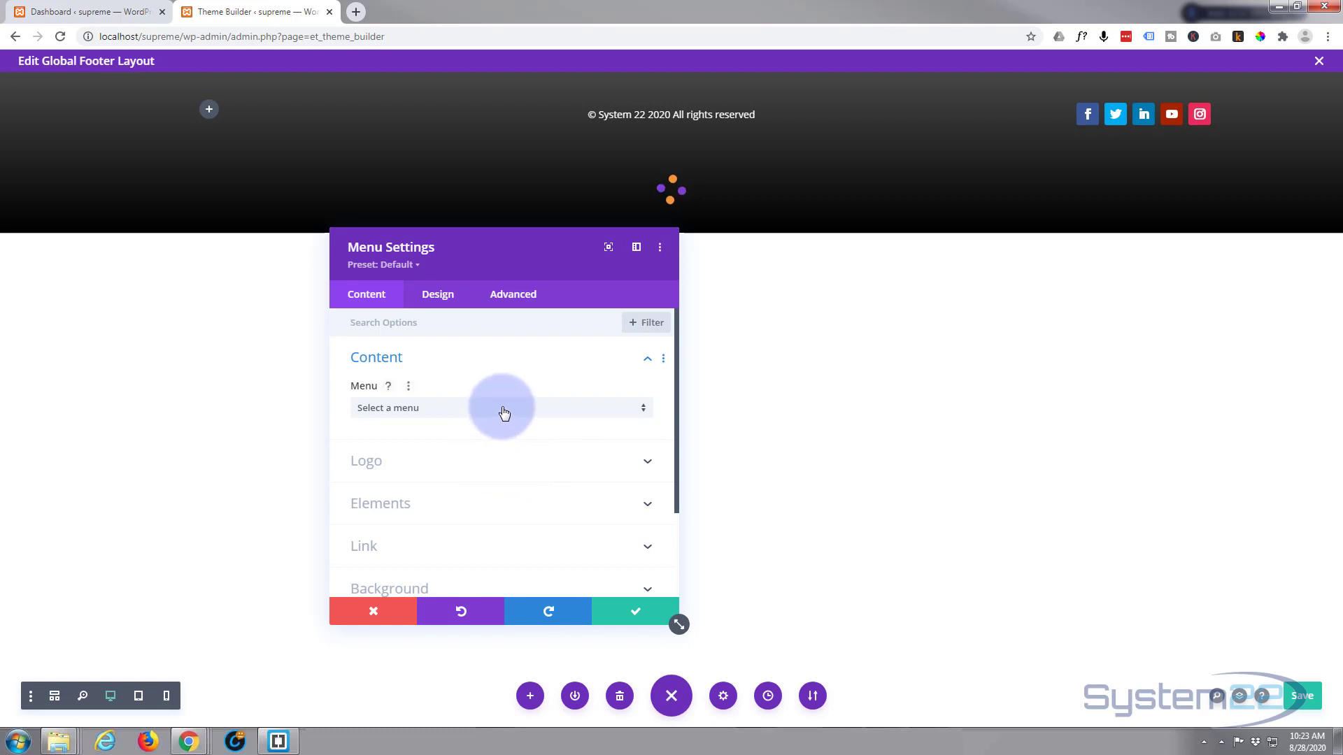
click(503, 415)
click(504, 413)
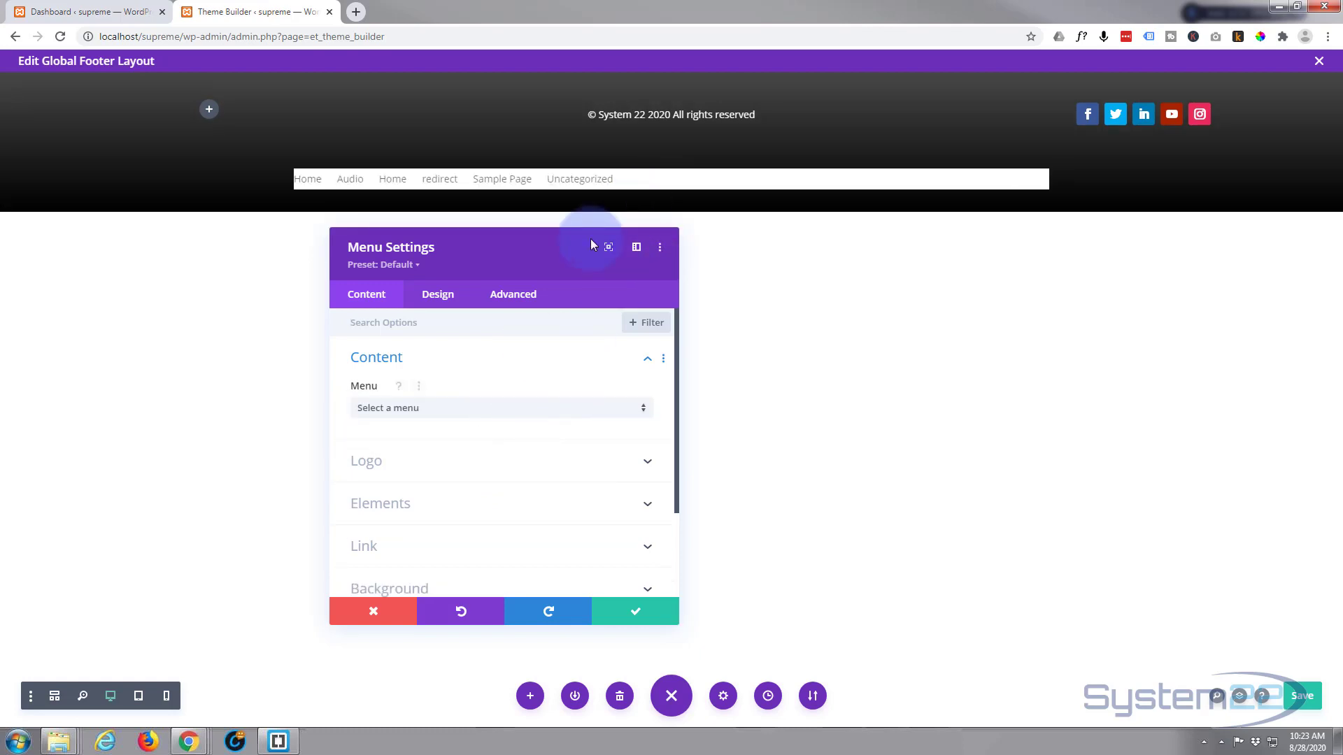
Step: Set the footer Menu's style to Centered with dropdowns opening Upwards
click(447, 297)
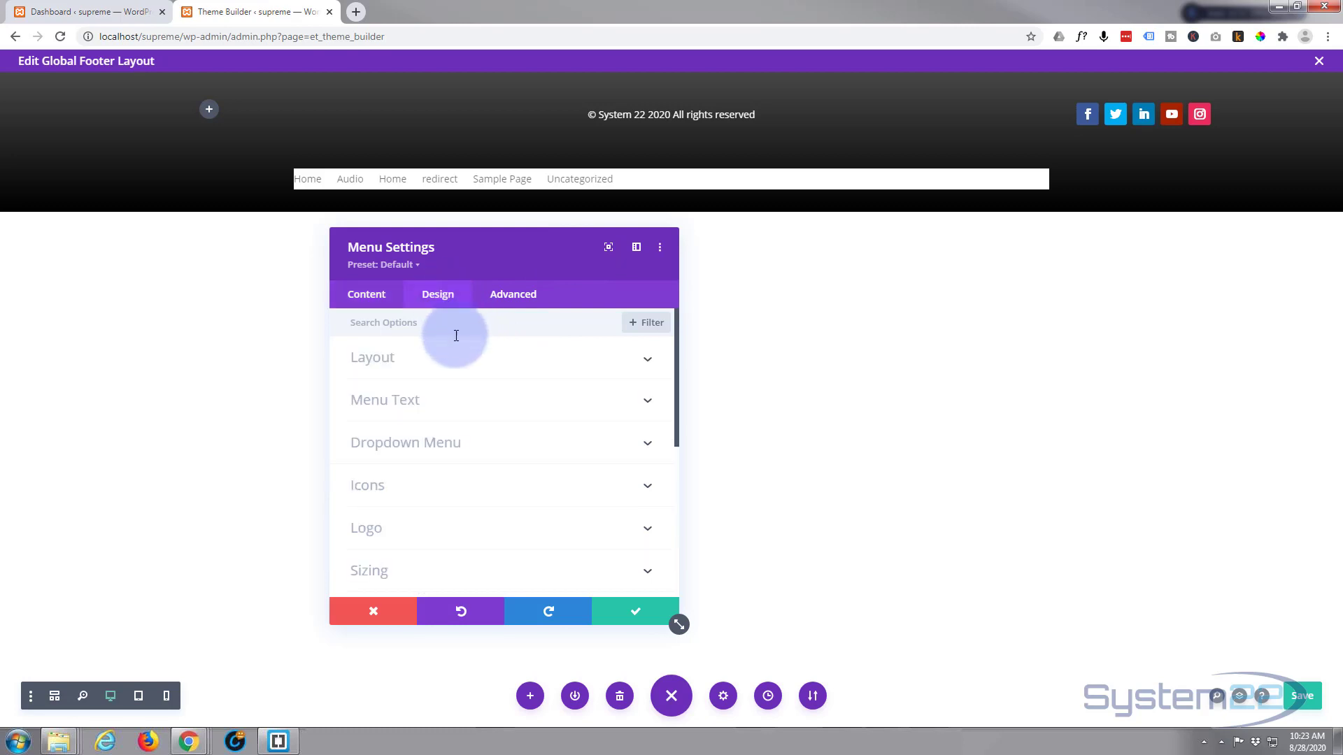
click(495, 363)
click(454, 409)
click(472, 445)
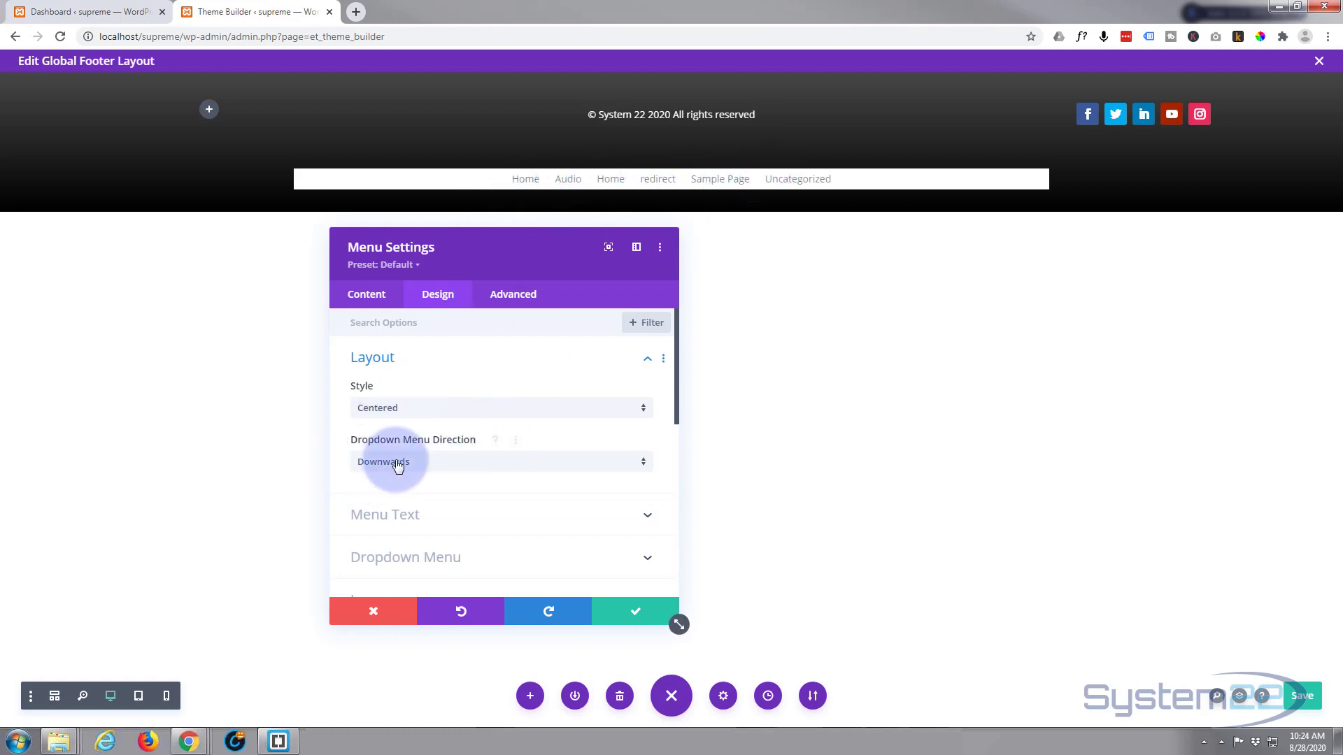
click(458, 466)
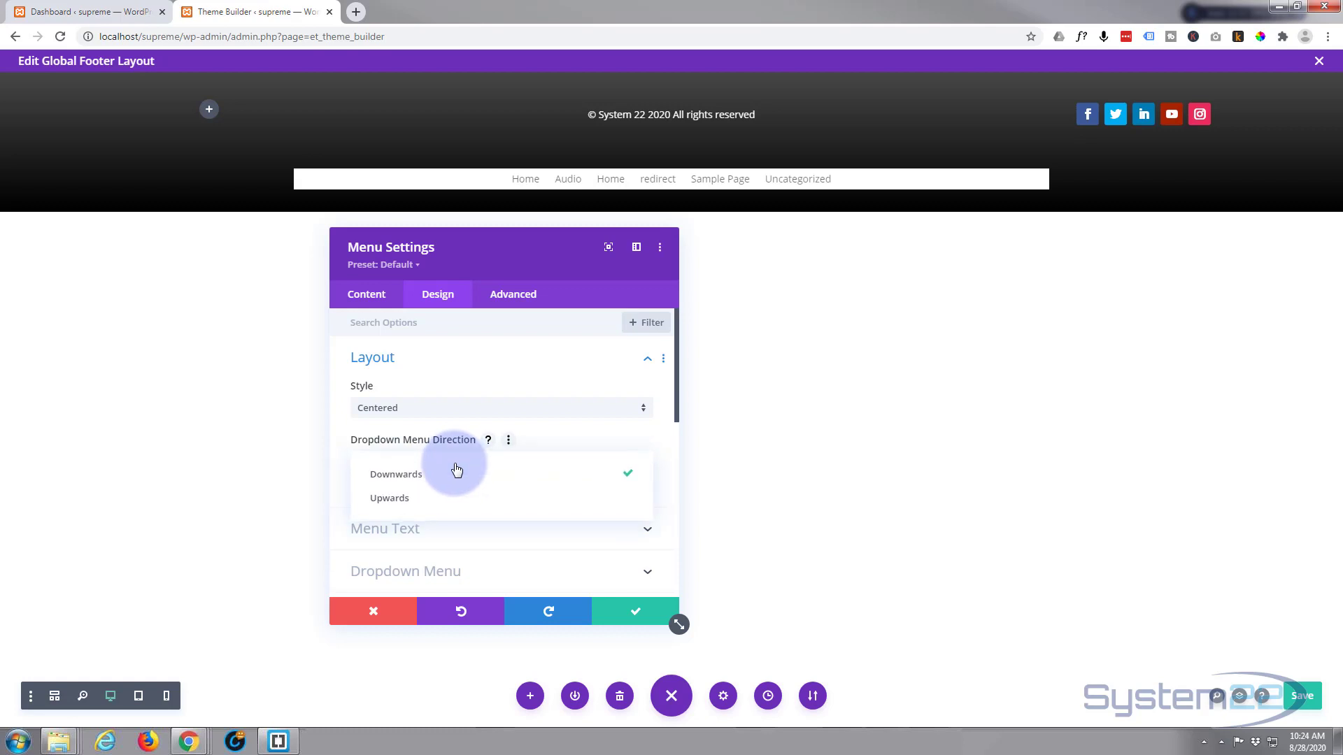
click(407, 501)
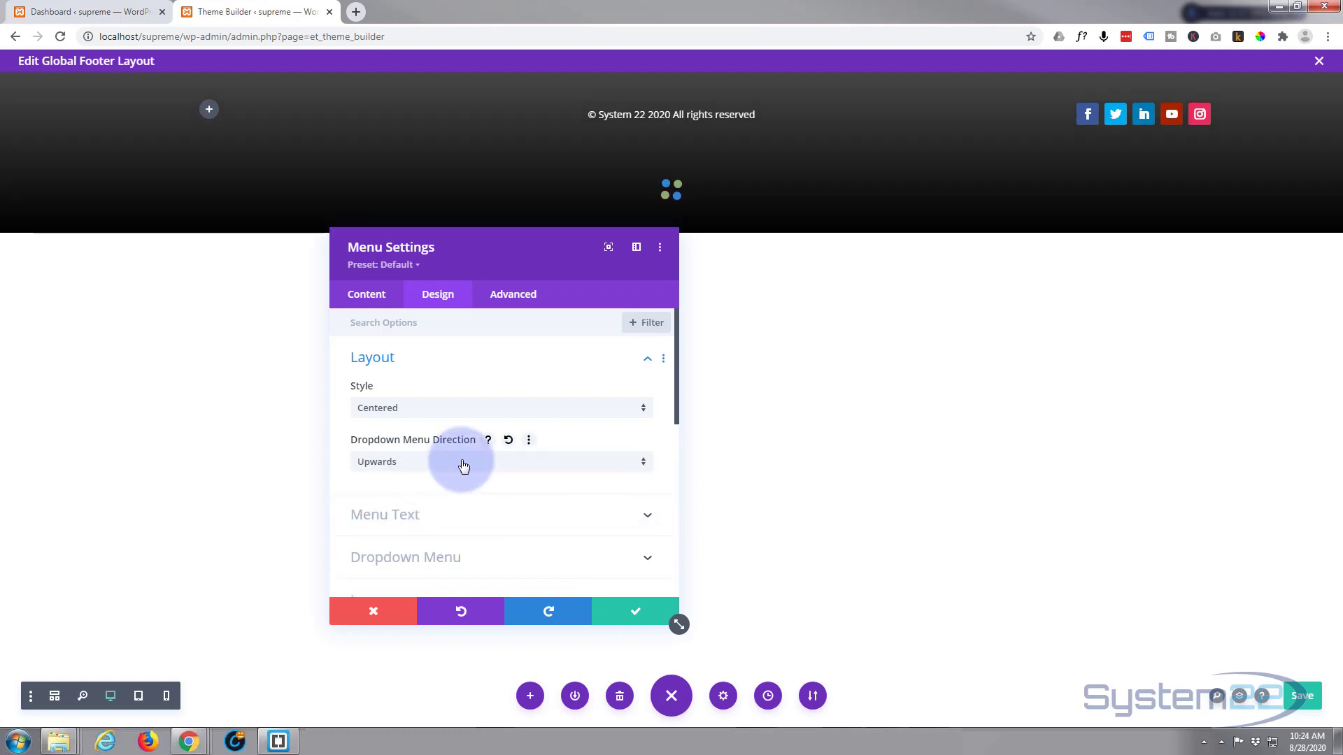
Step: Set the menu link text colours, remove its white background, and save the module
scroll(458, 458, down, 2)
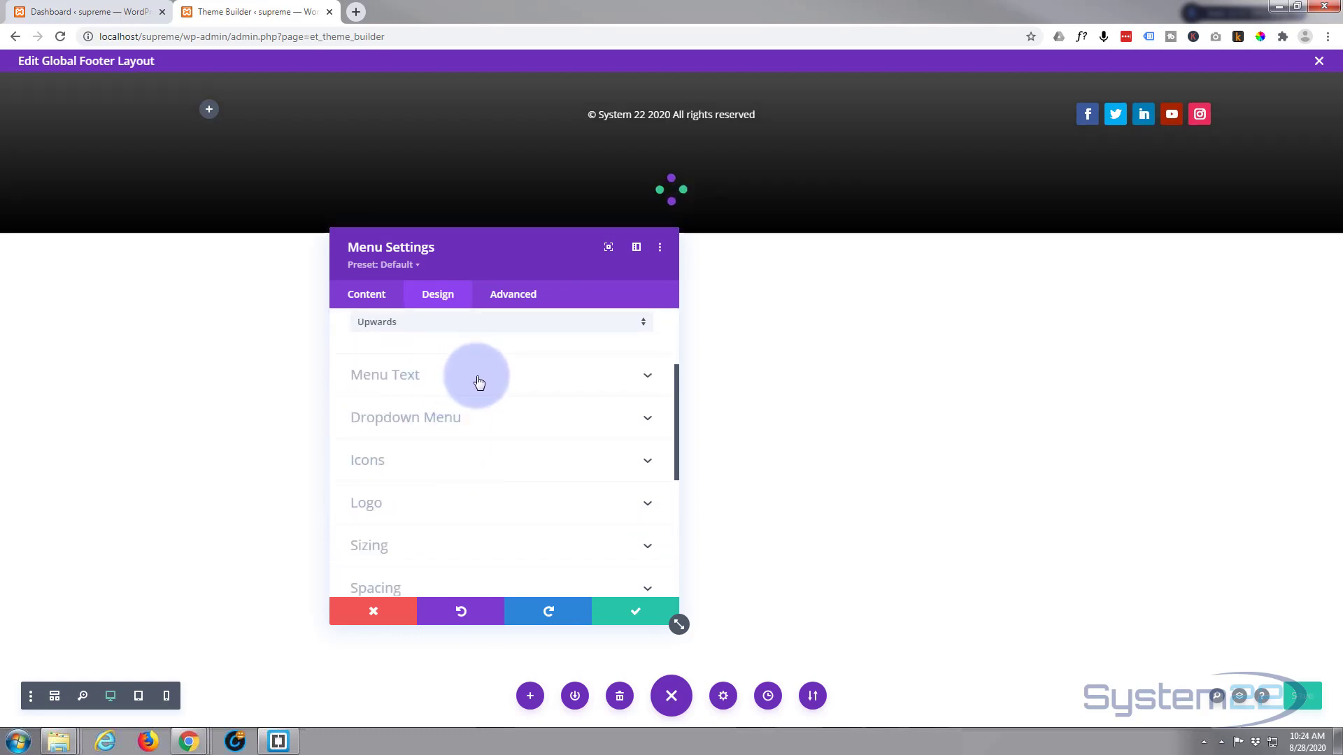
click(479, 384)
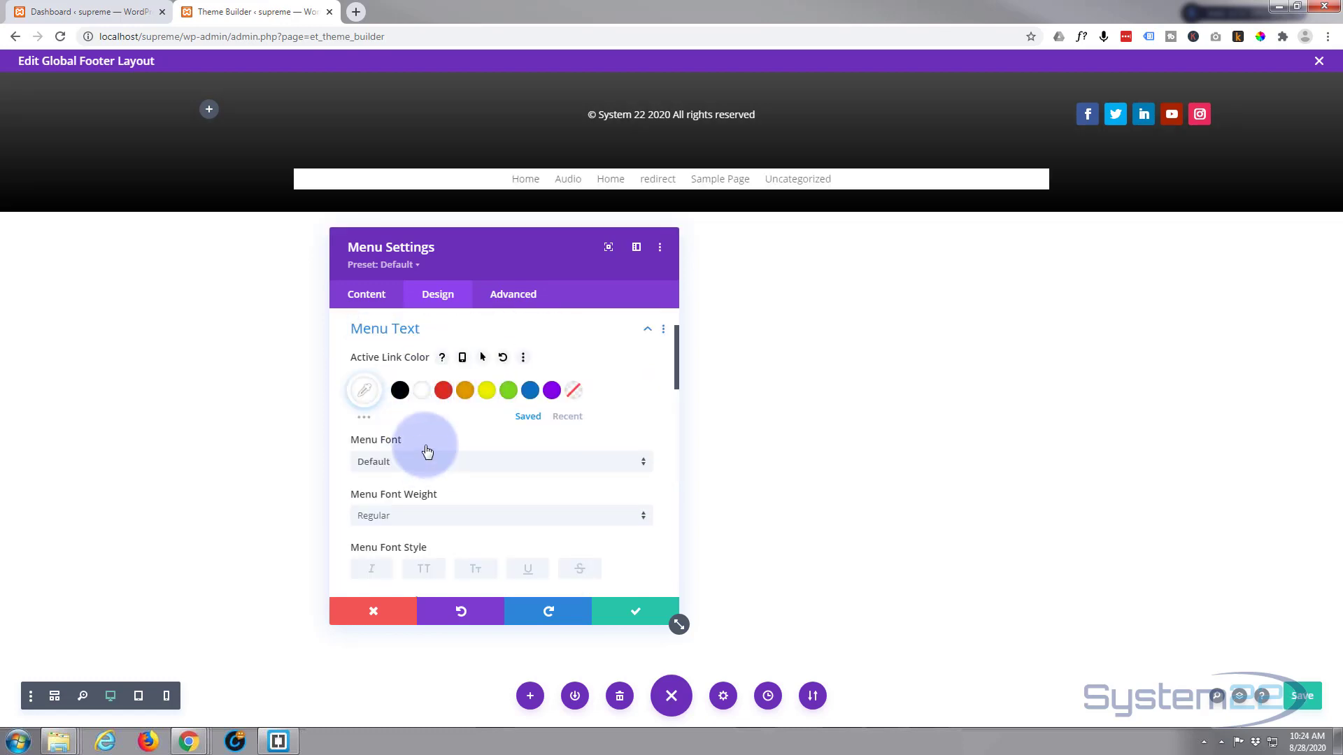
click(531, 390)
scroll(464, 422, down, 4)
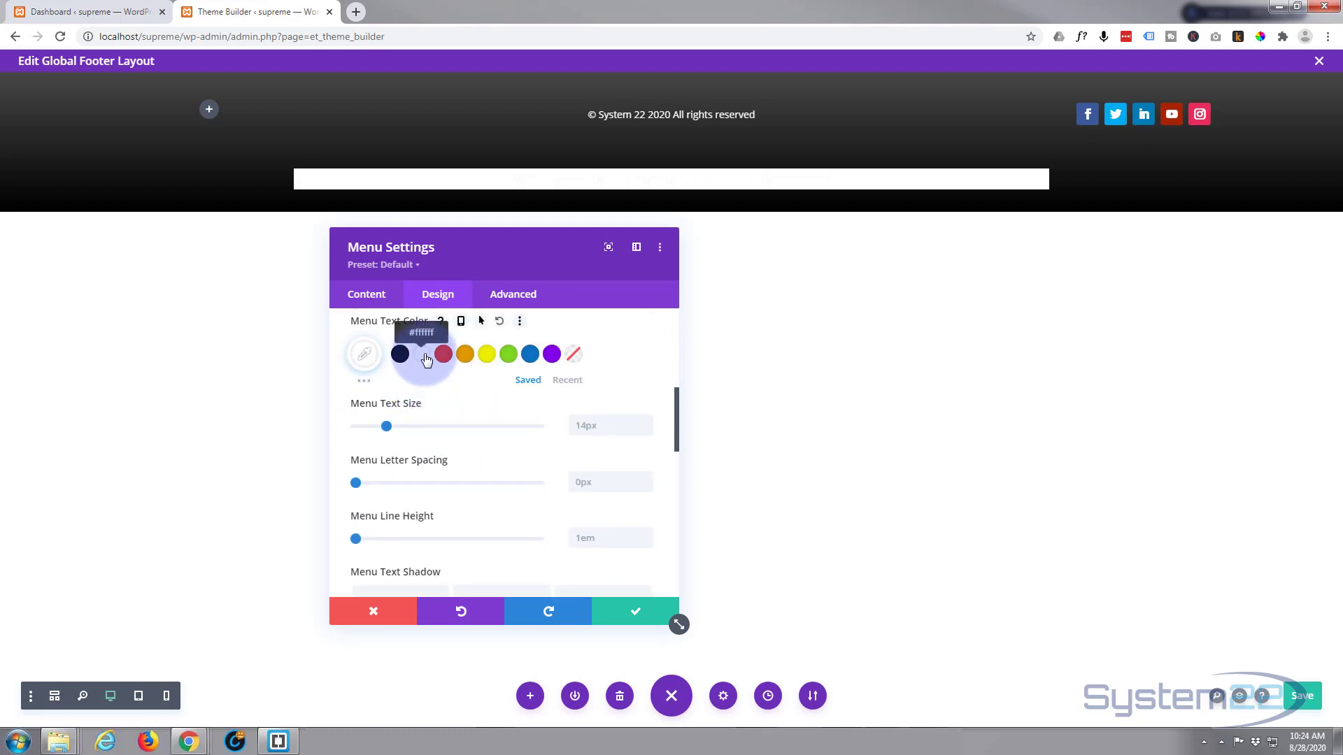
click(376, 293)
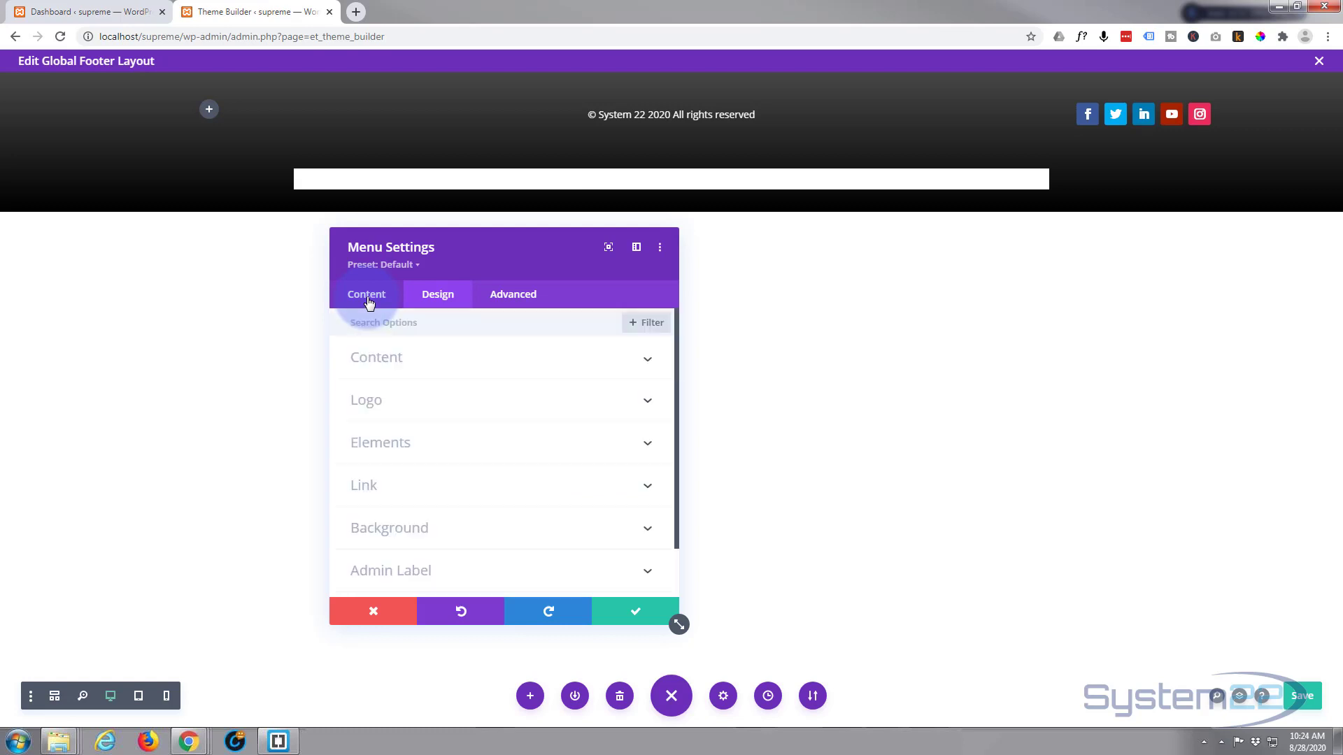
click(445, 528)
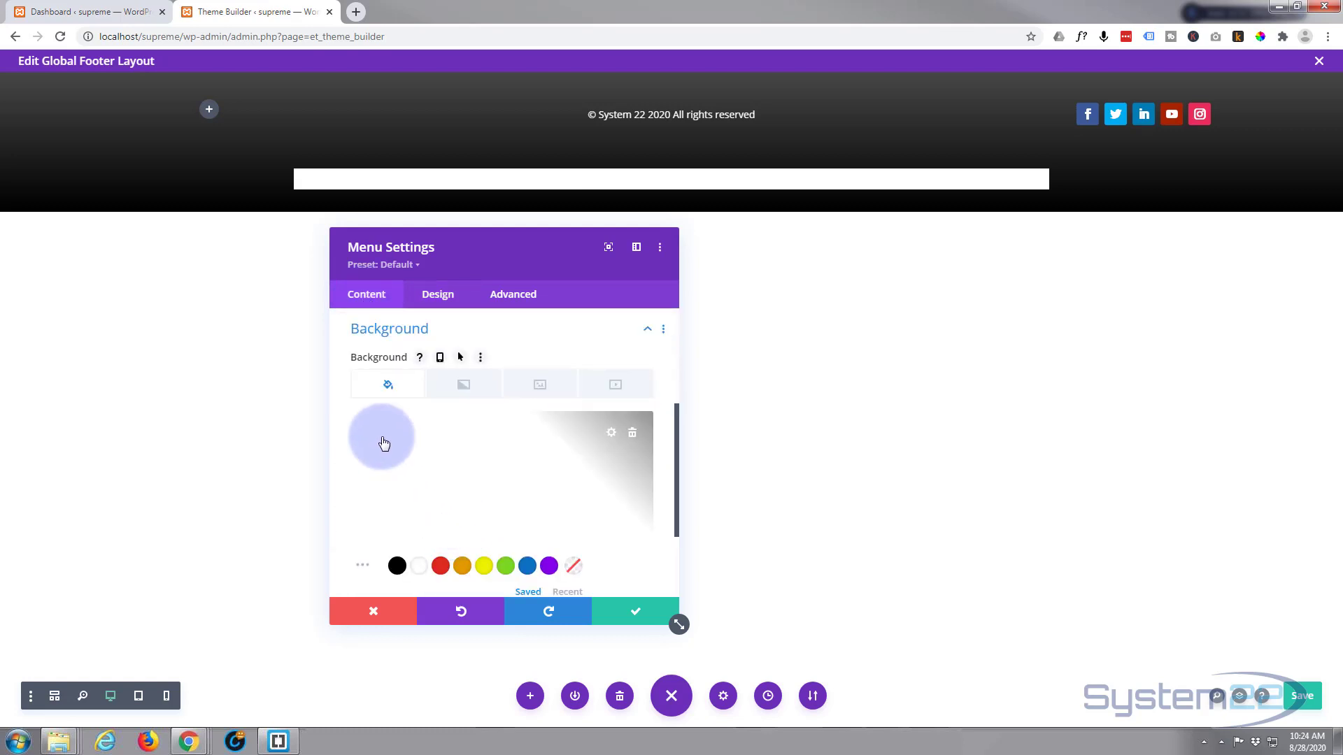
click(633, 435)
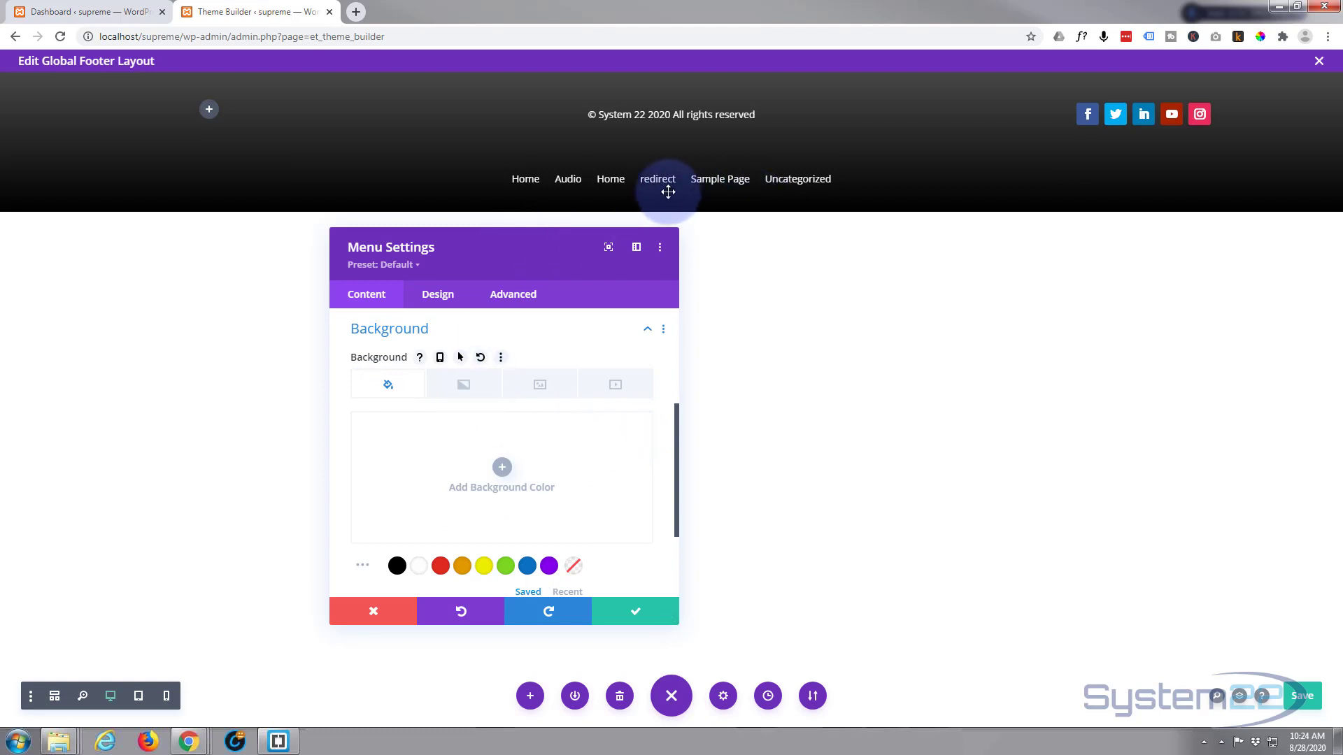
click(633, 614)
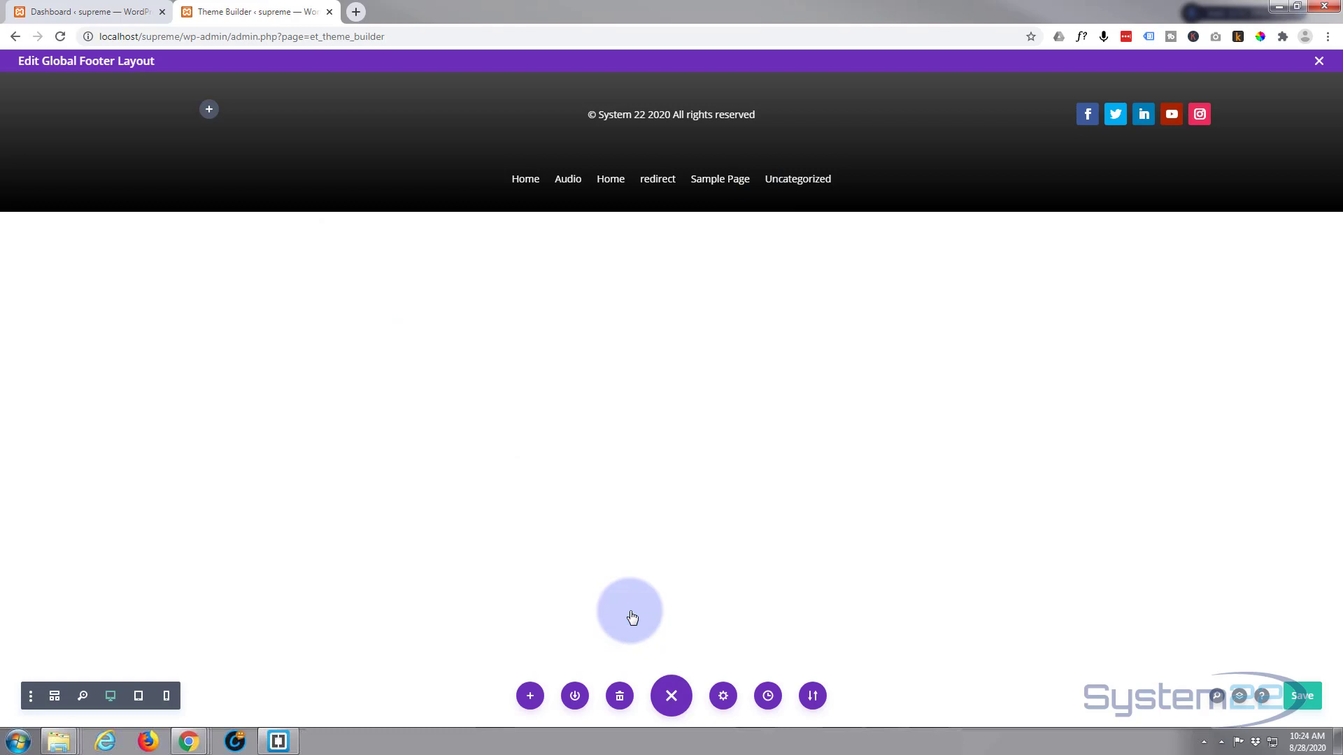
Step: At phone width, delete the duplicated empty module, leaving the hamburger Menu under the social icons
click(167, 696)
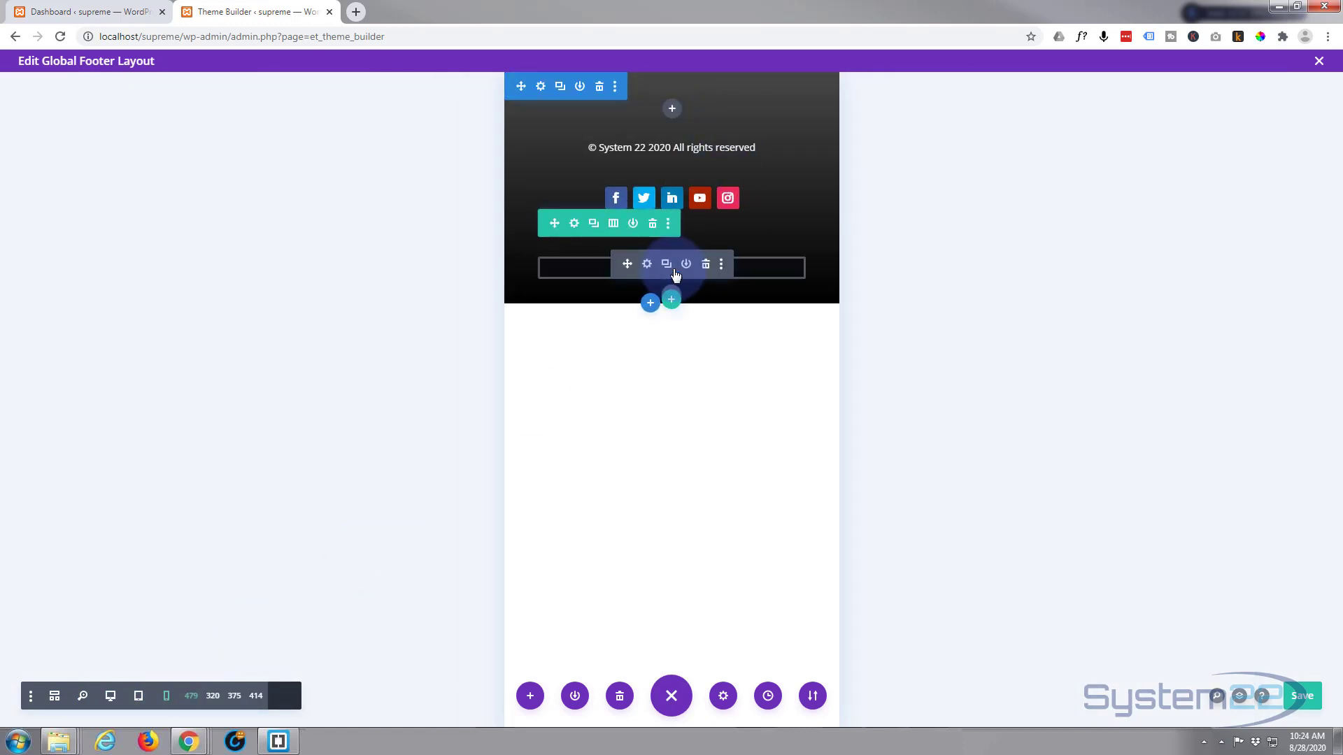
click(670, 311)
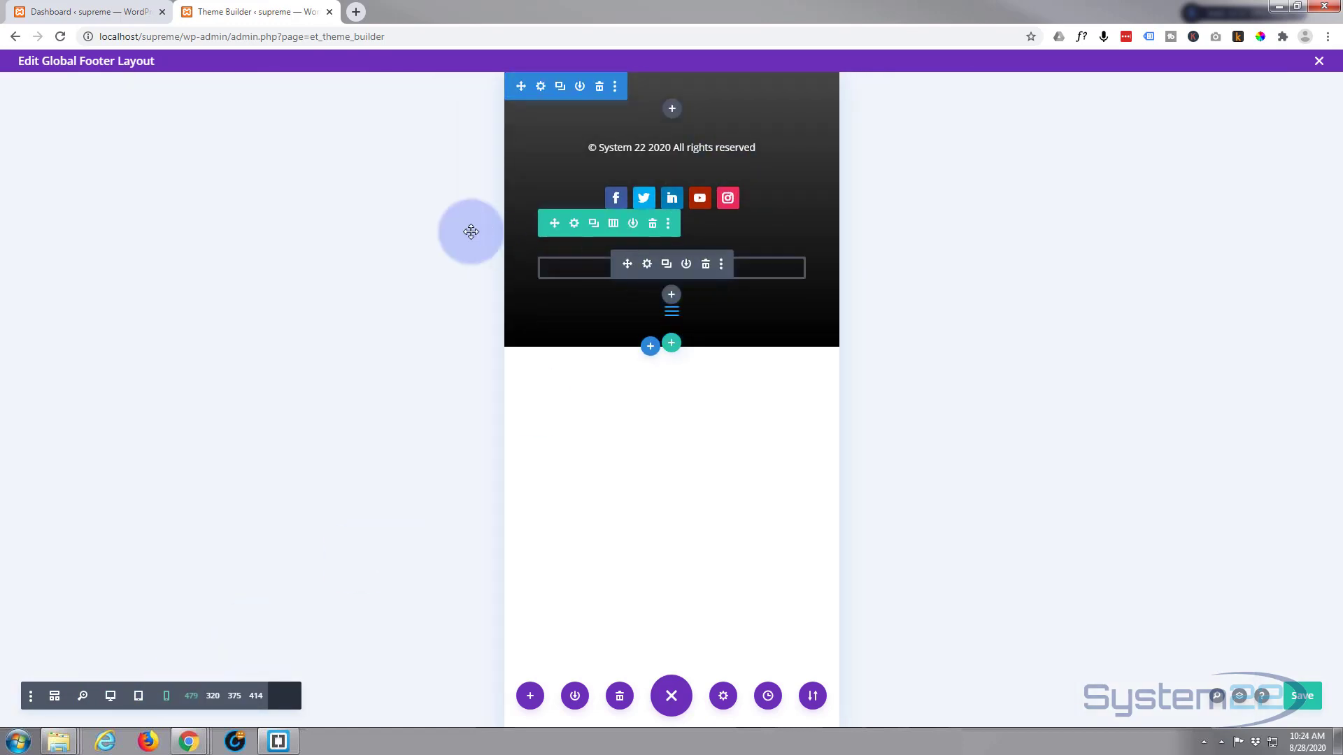
click(706, 266)
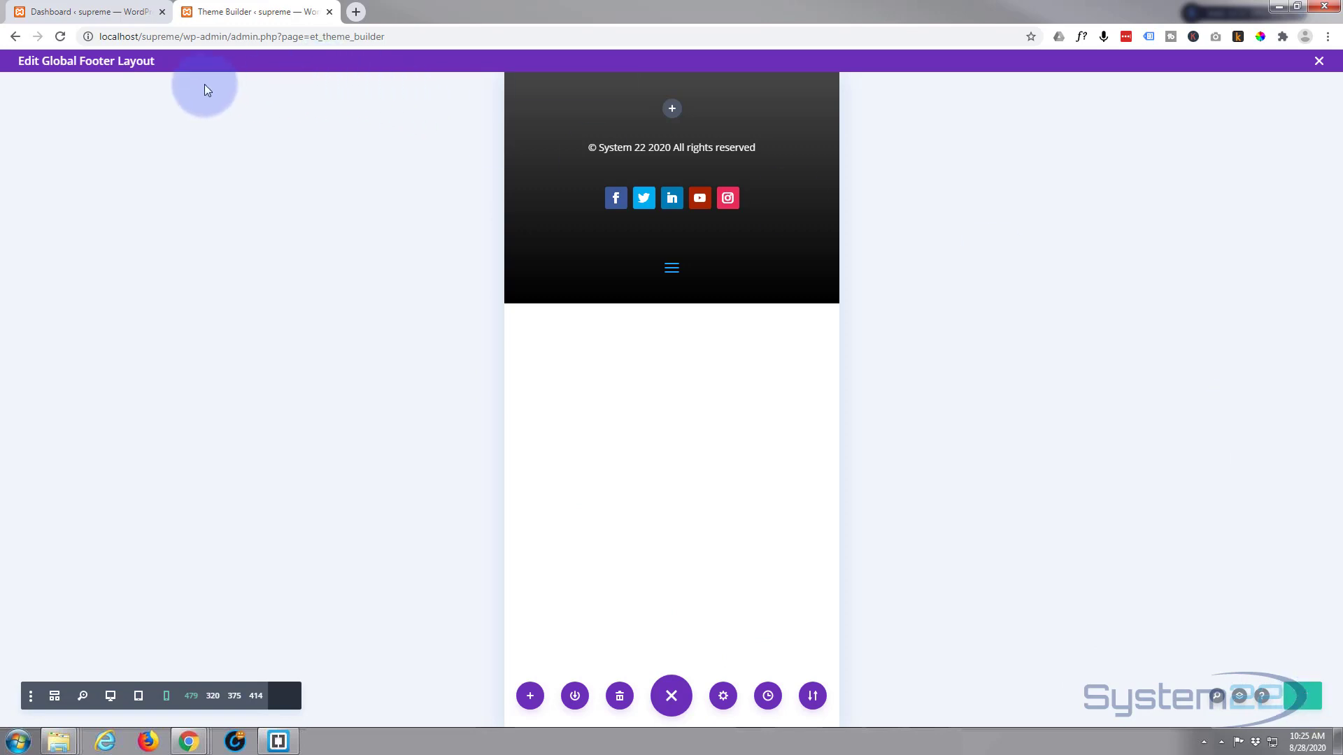
Step: Close the footer layout editor and view the live home page in a new tab
click(1315, 61)
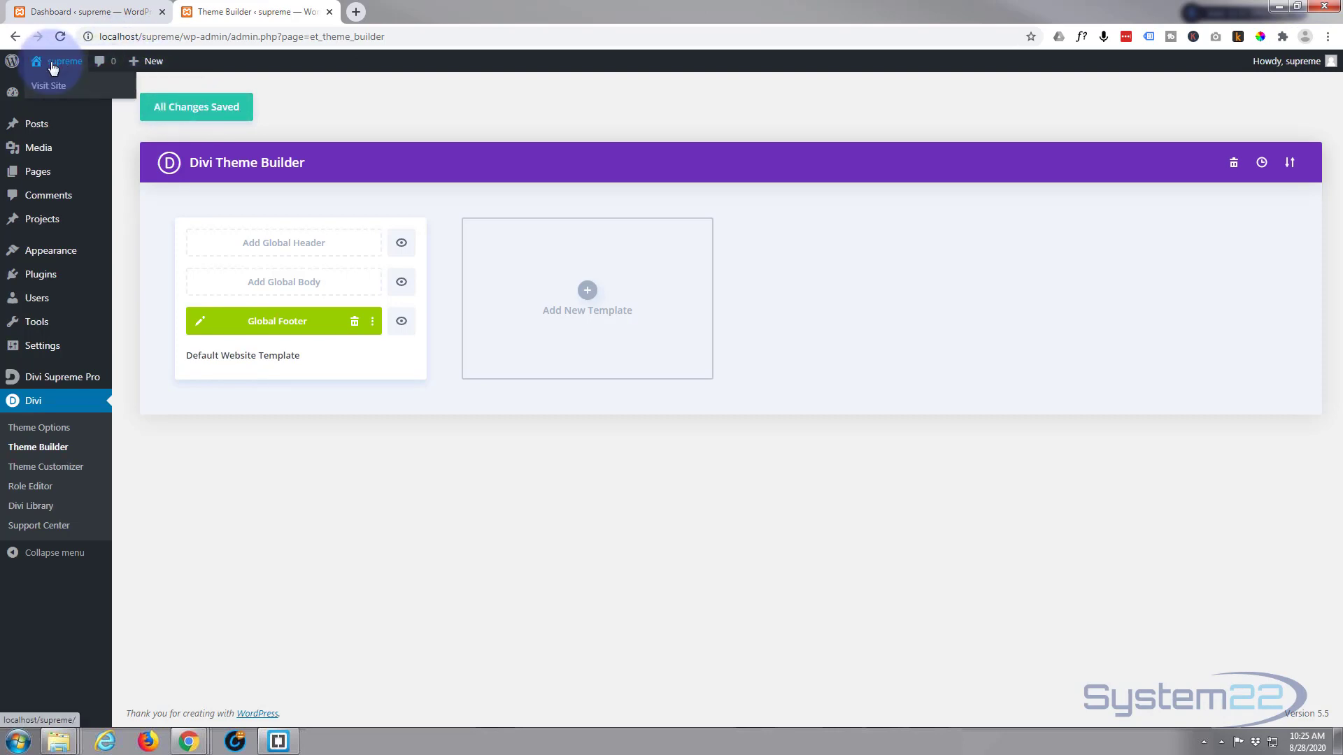
middle_click(53, 85)
click(430, 10)
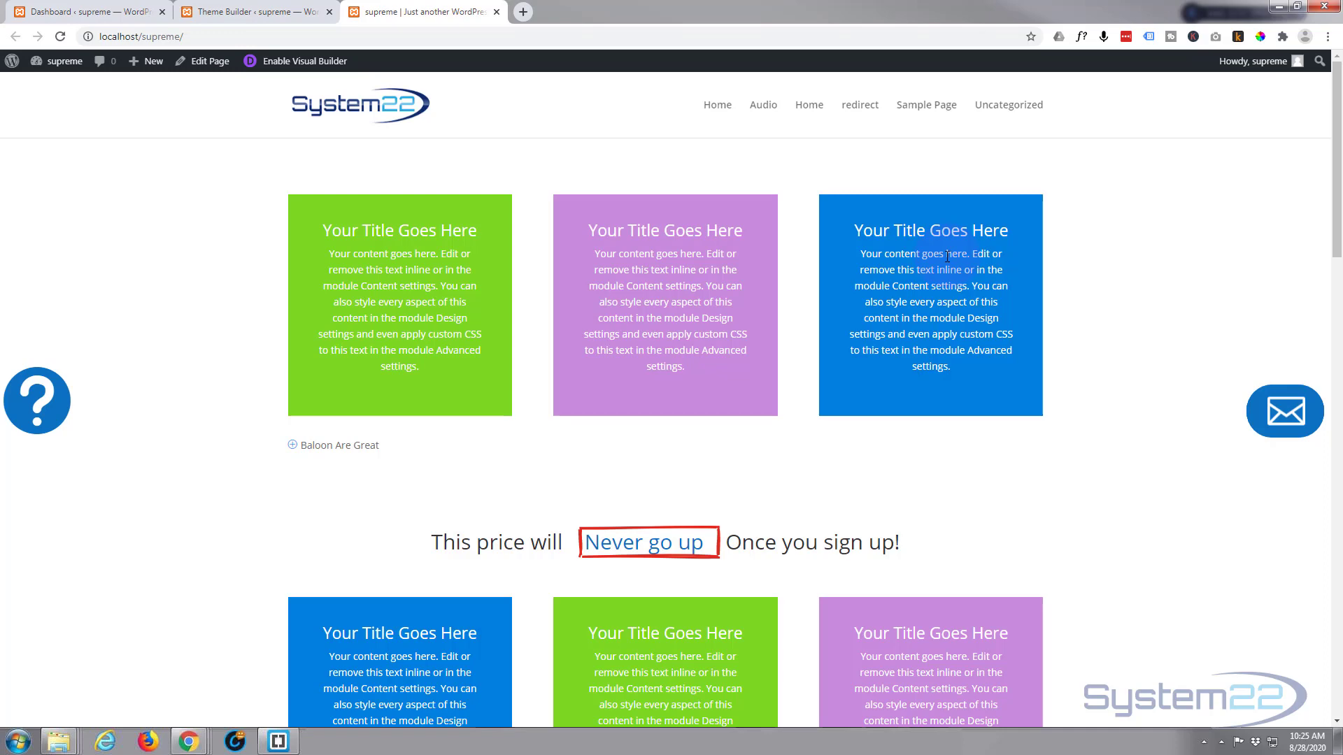
key(F12)
click(904, 372)
drag(845, 349, 840, 682)
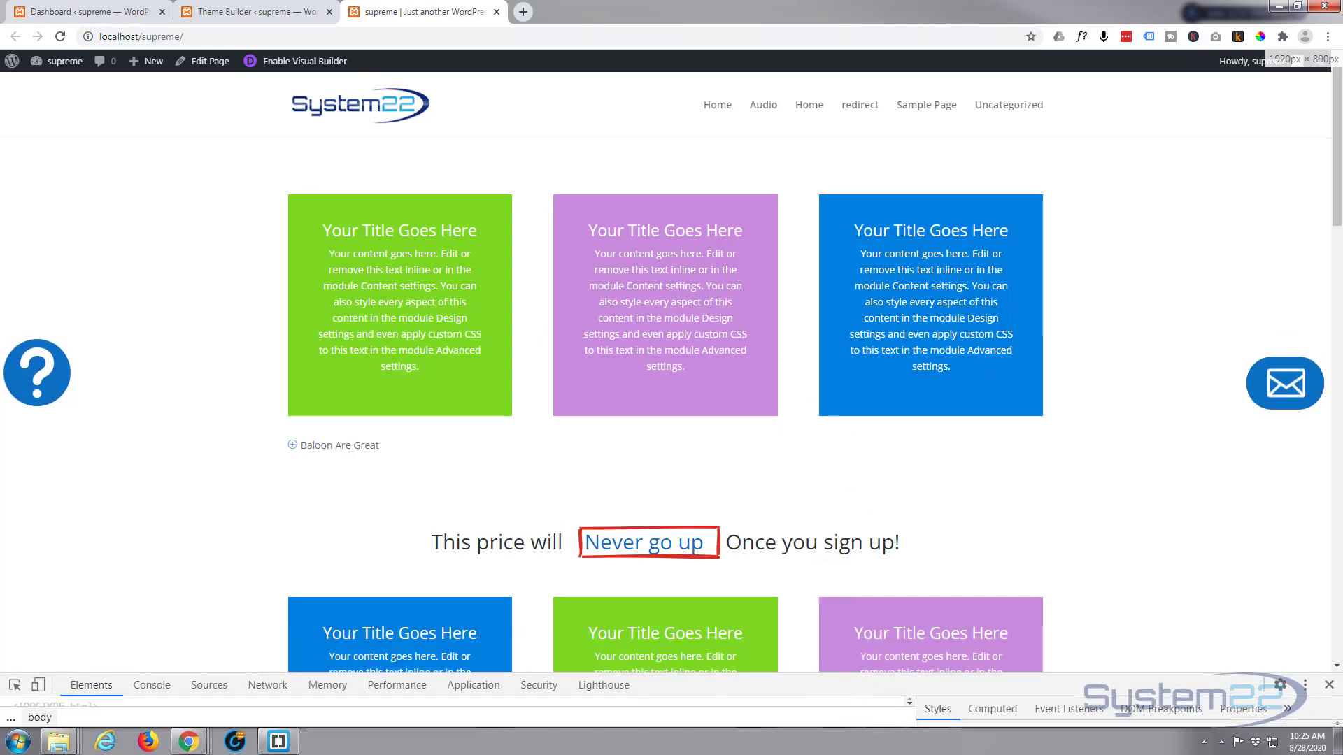
click(39, 685)
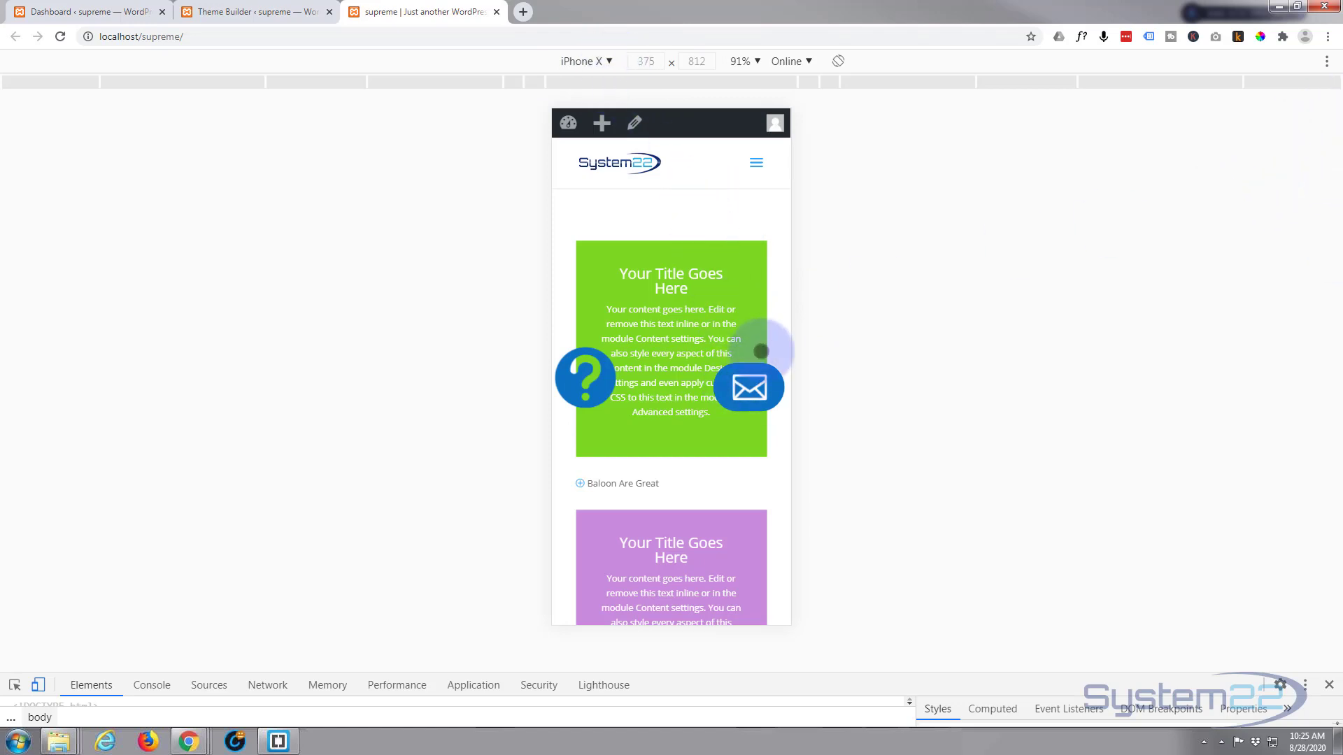
scroll(747, 354, down, 10)
scroll(748, 354, down, 15)
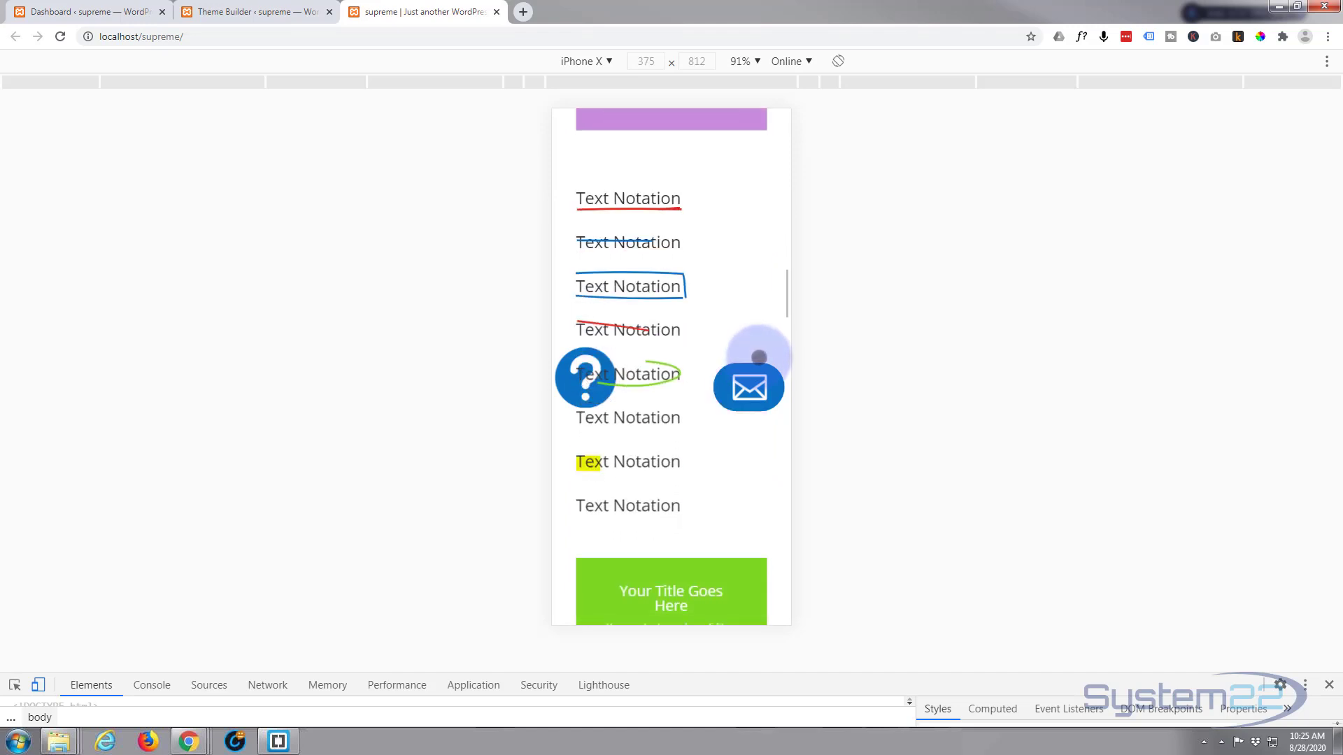
scroll(764, 359, down, 10)
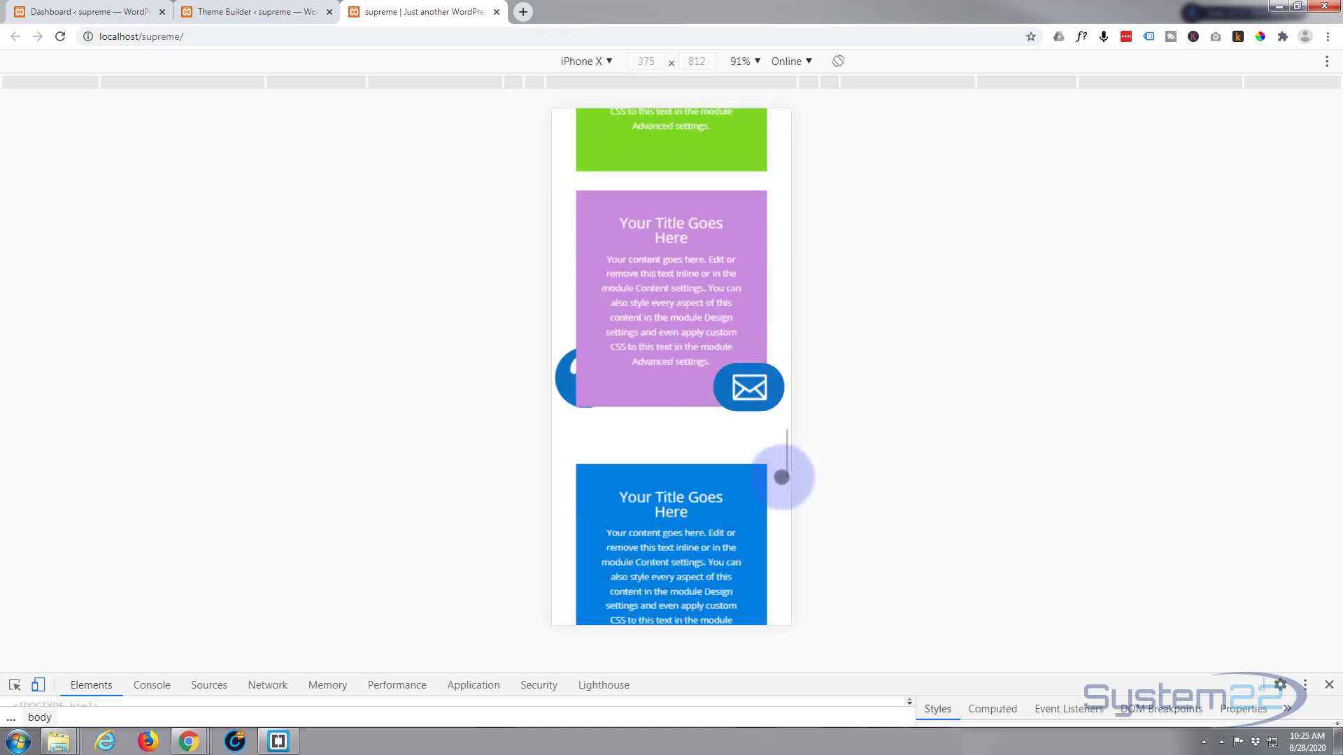
scroll(786, 466, down, 10)
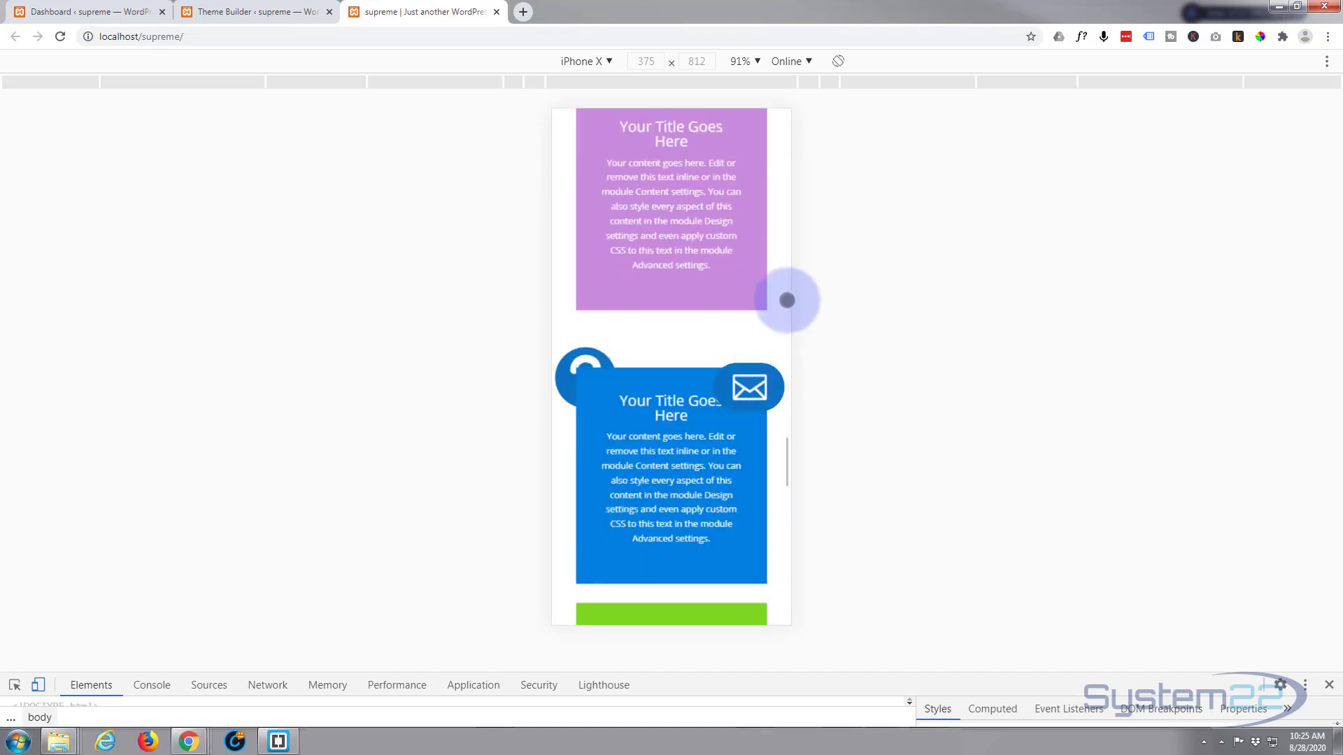
scroll(675, 615, down, 10)
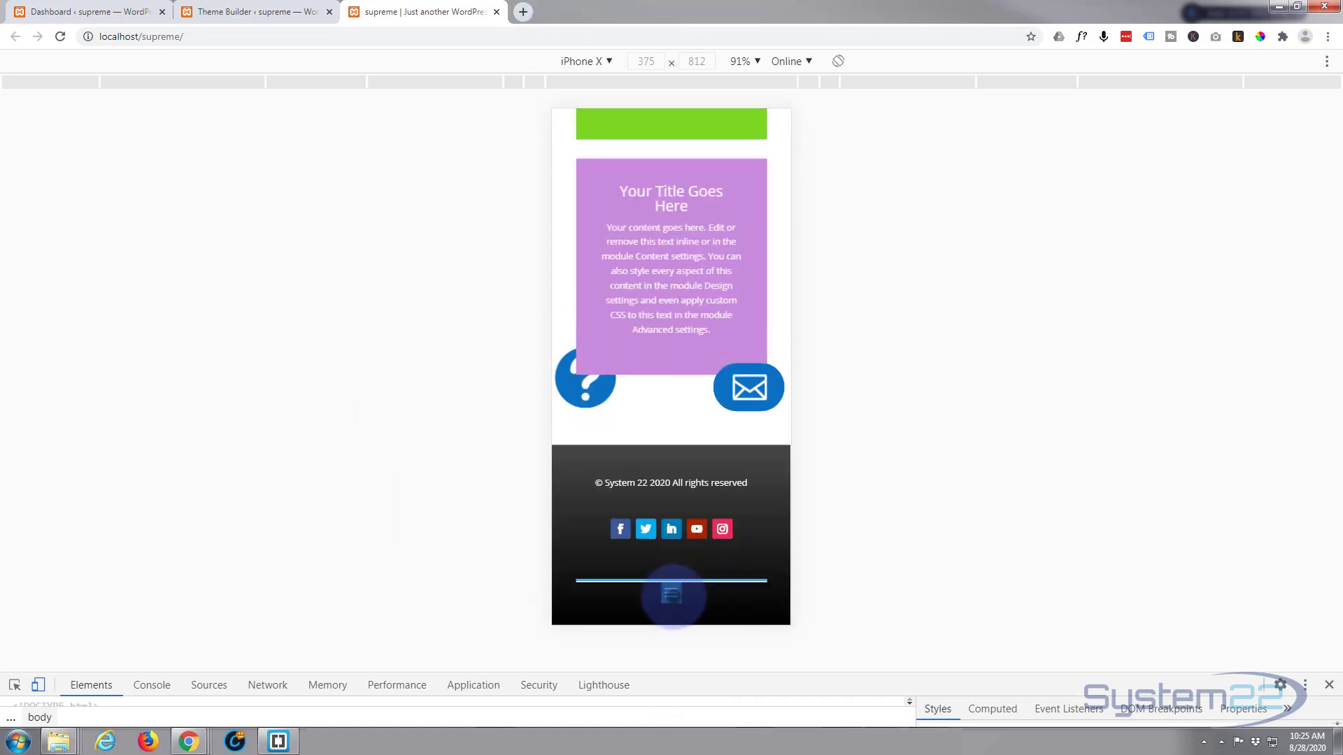
click(671, 595)
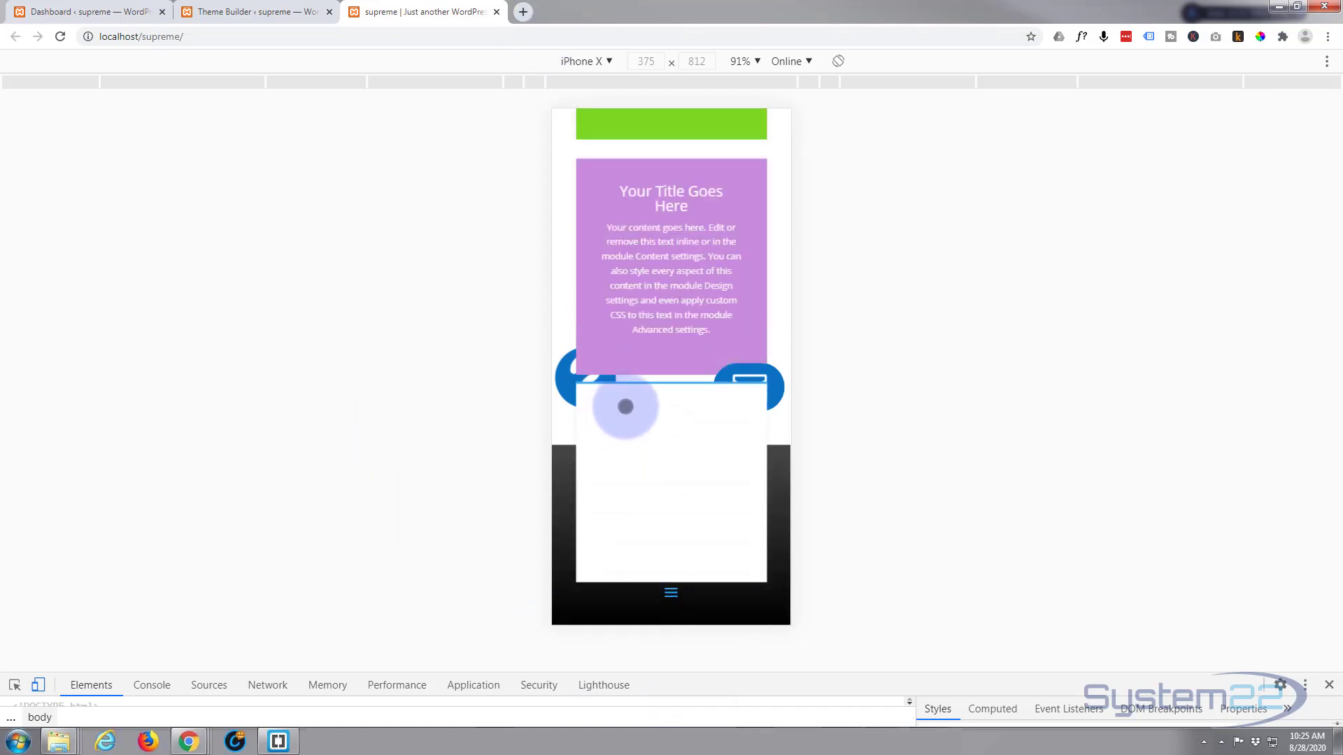
drag(662, 407, 590, 426)
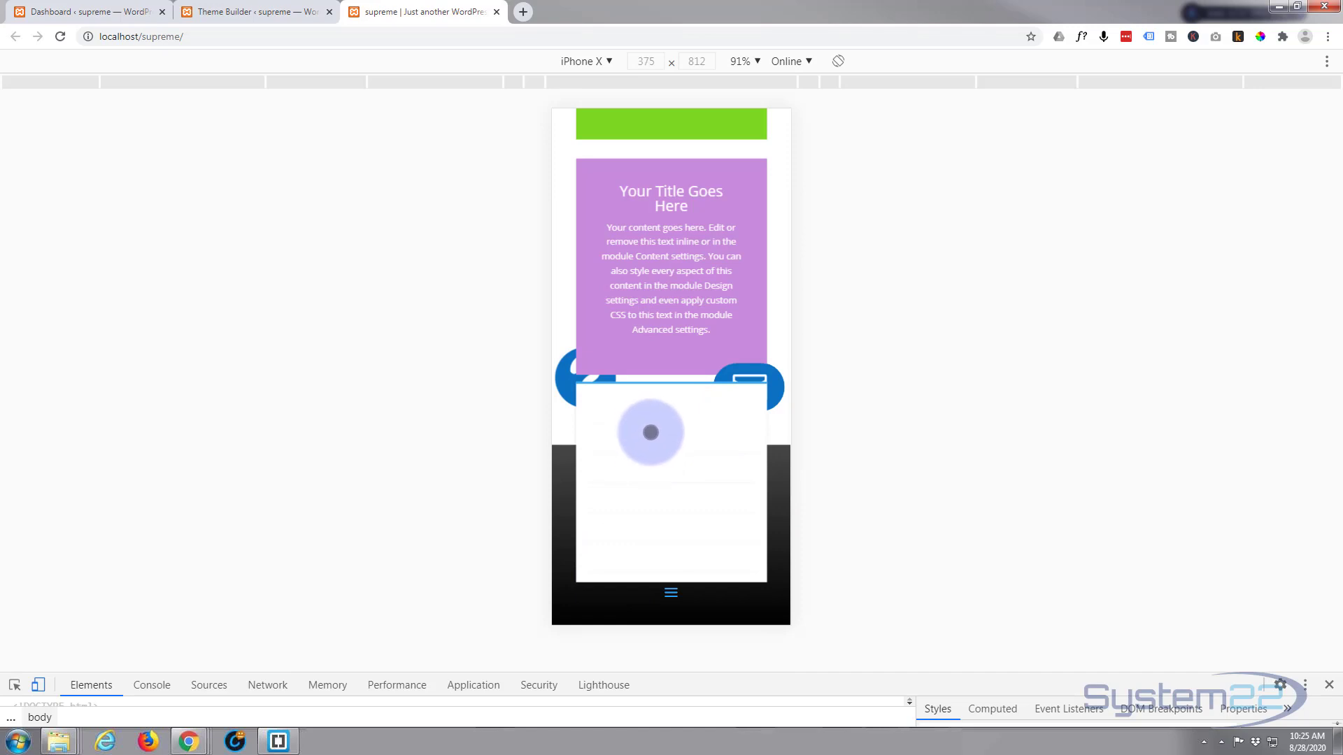
click(671, 594)
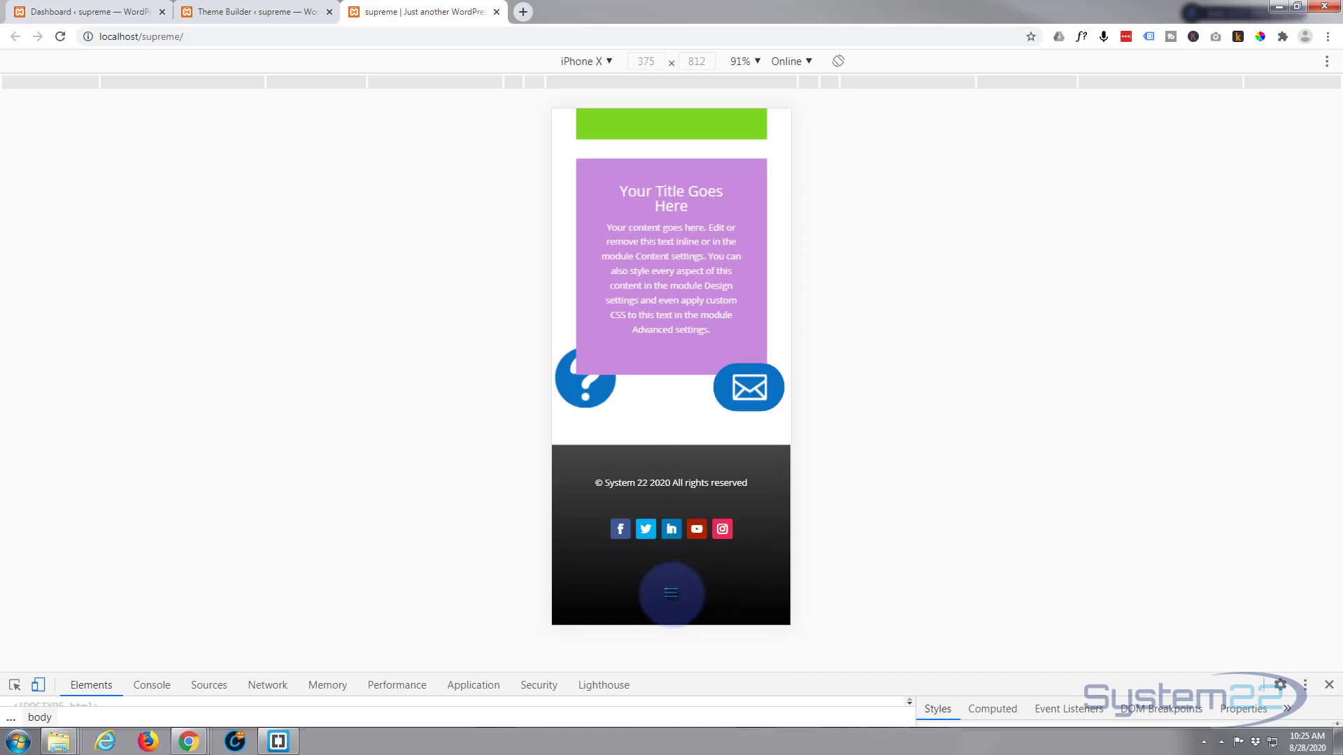
click(672, 595)
drag(714, 410, 588, 554)
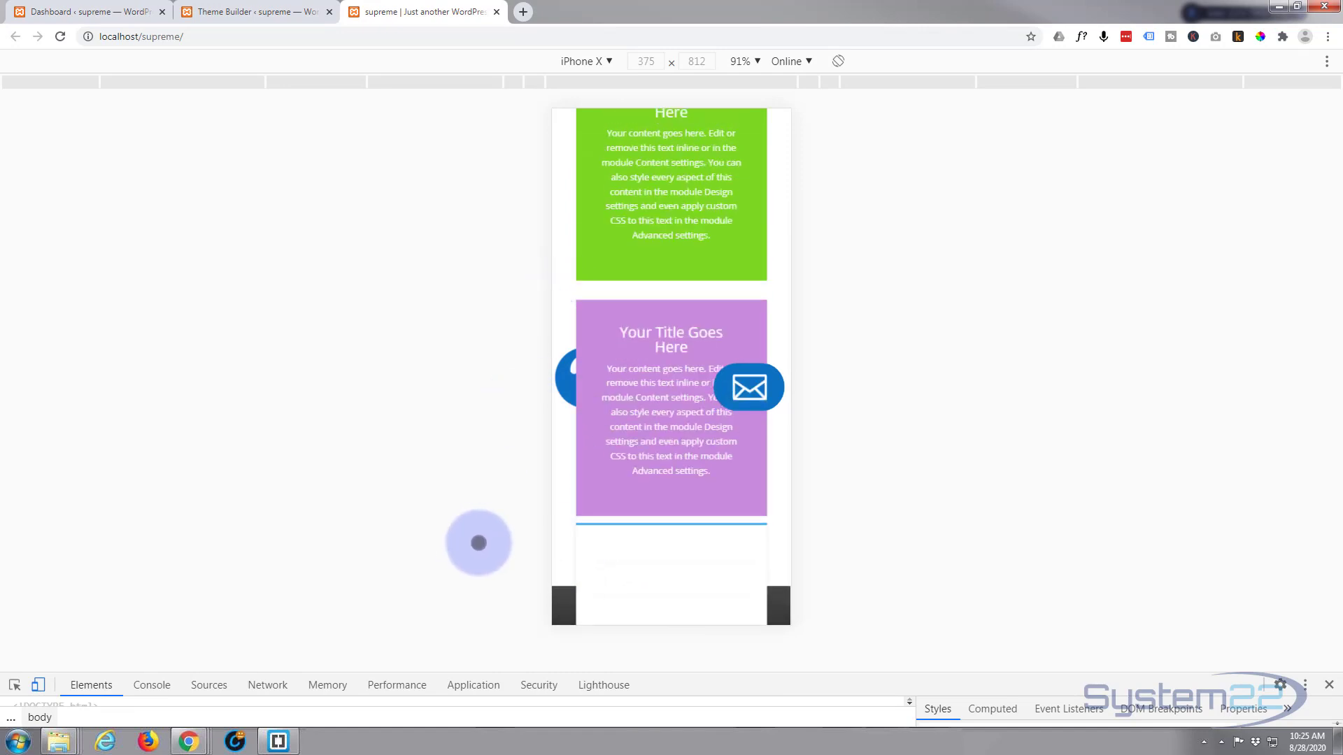
click(1328, 682)
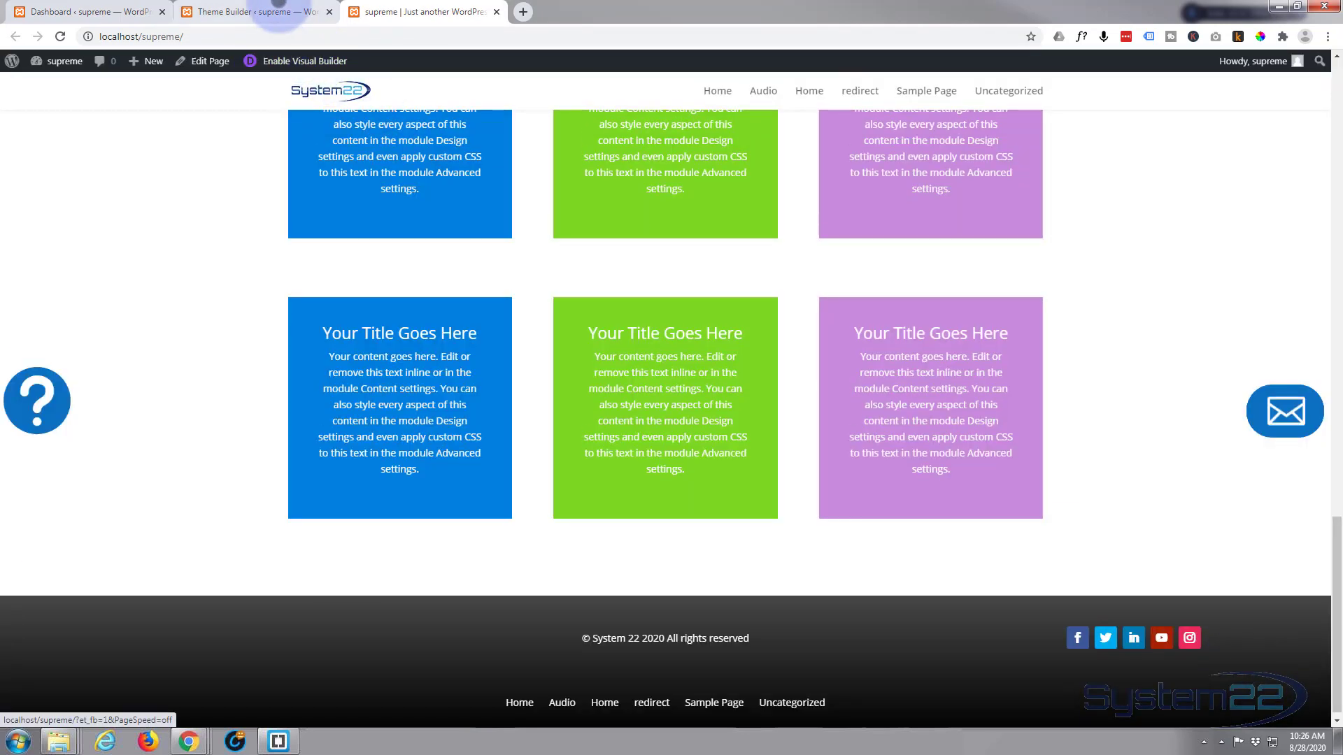
Step: Reopen the Global Footer layout in Theme Builder and delete its menu row
click(264, 12)
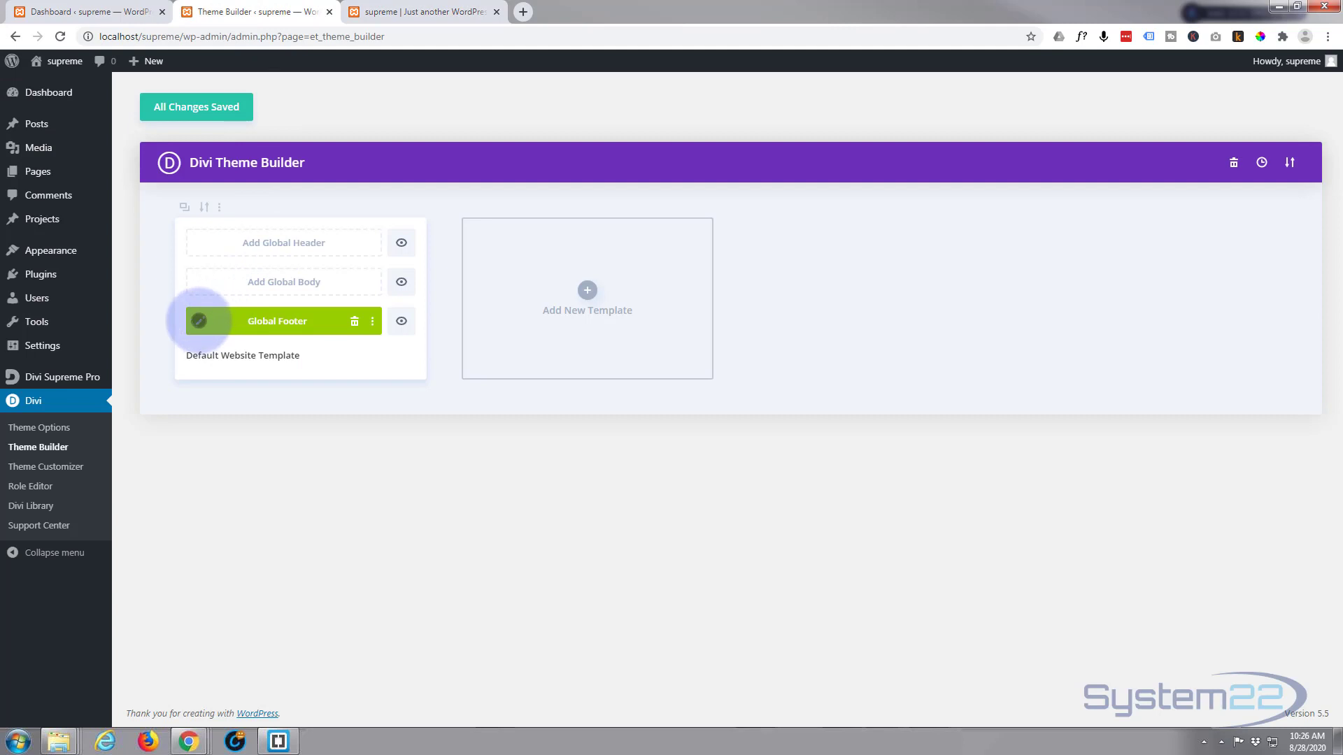
click(200, 321)
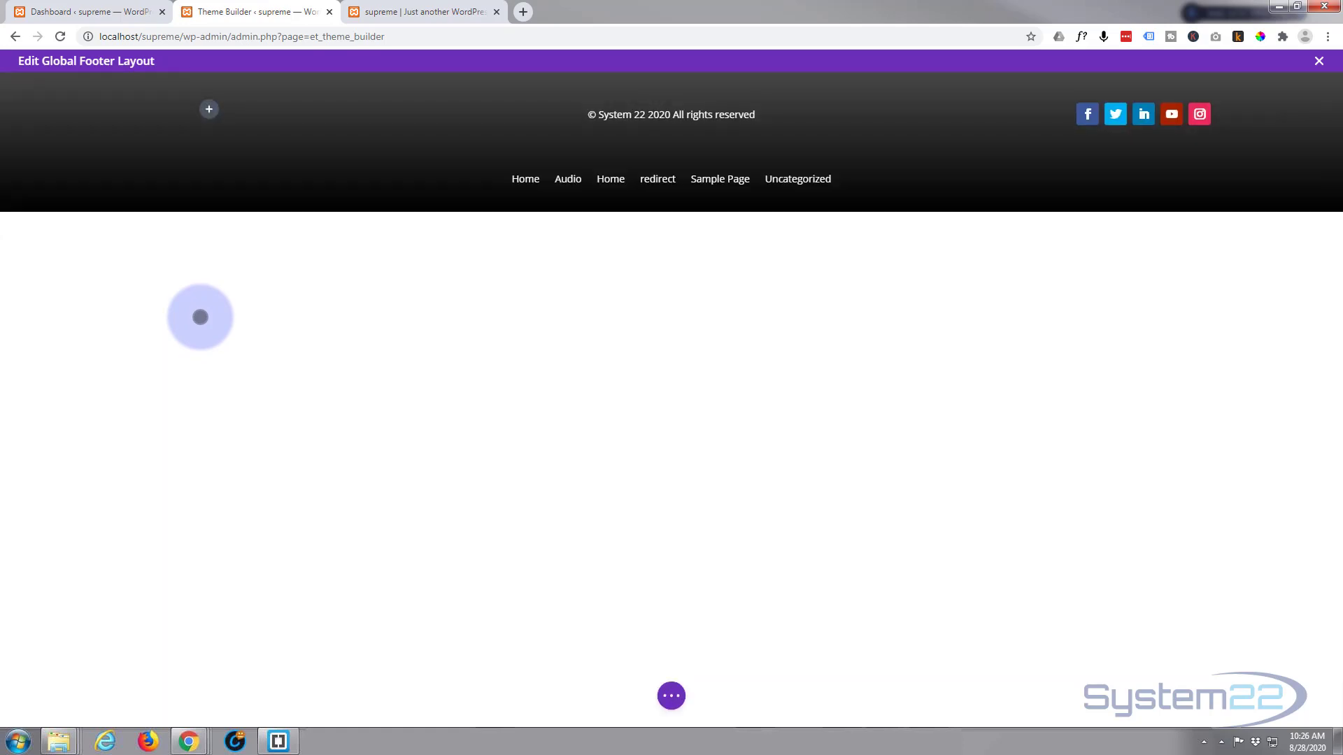
mouse_move(675, 174)
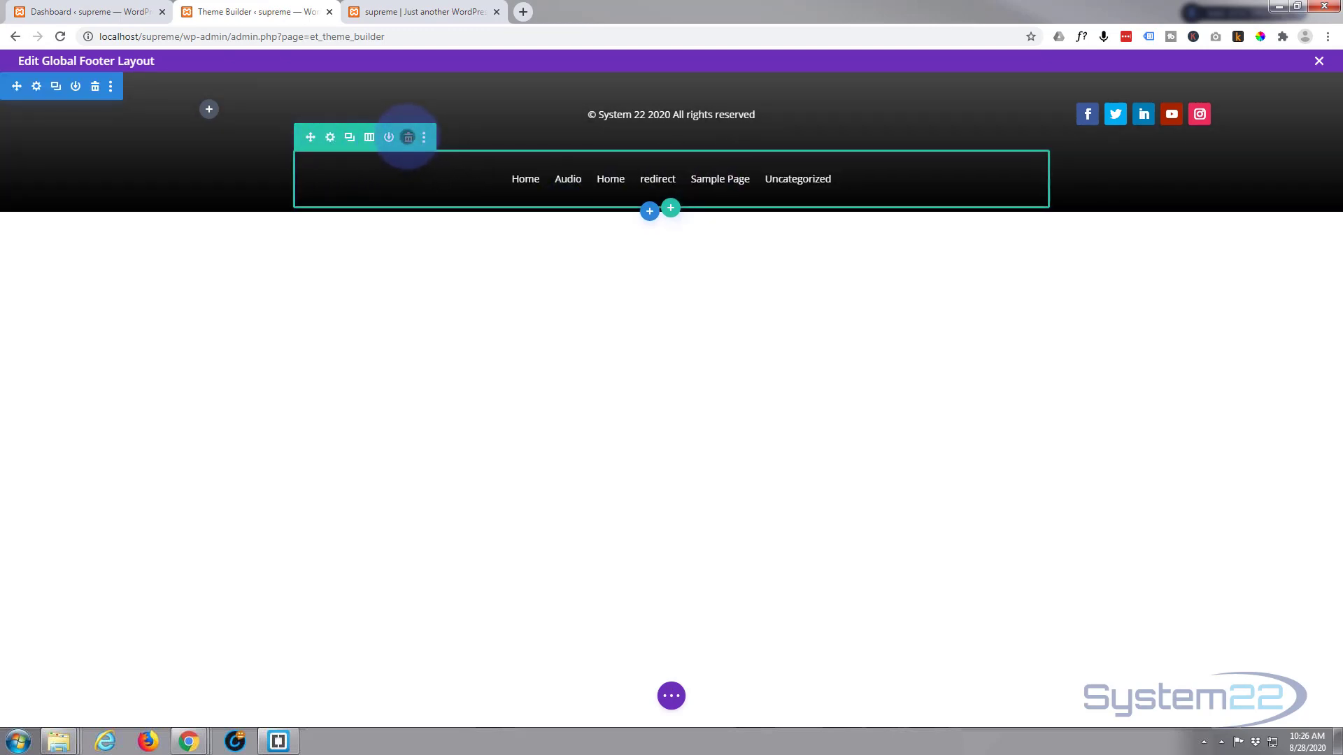
click(408, 137)
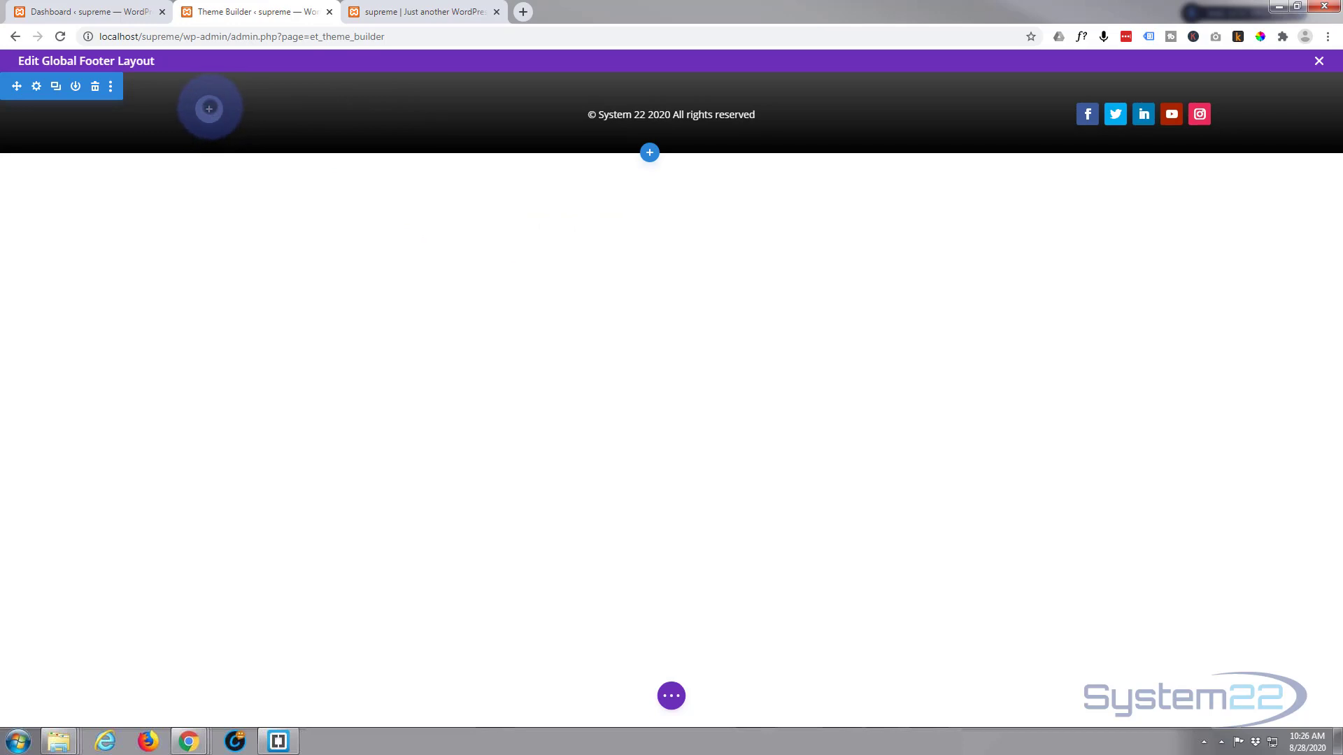
Step: Insert a Toggle module into the footer's empty left column
click(209, 109)
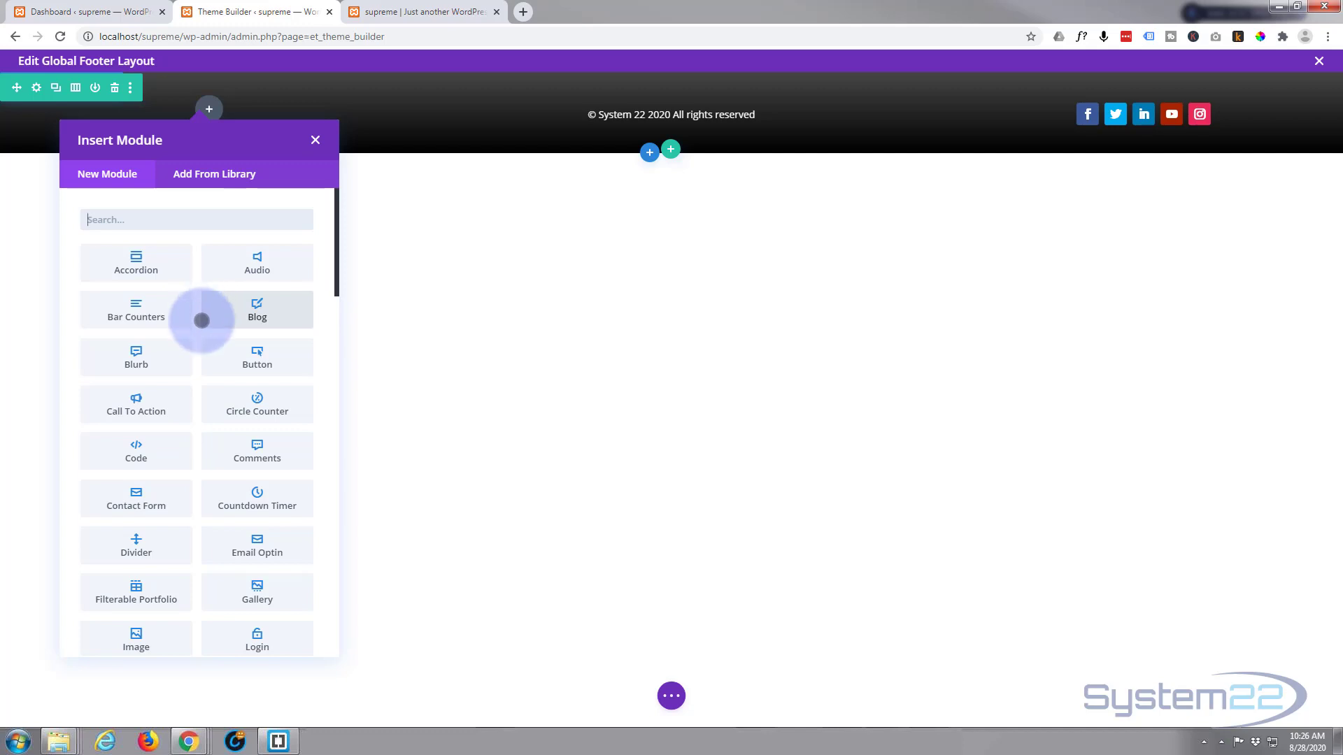
scroll(201, 320, down, 18)
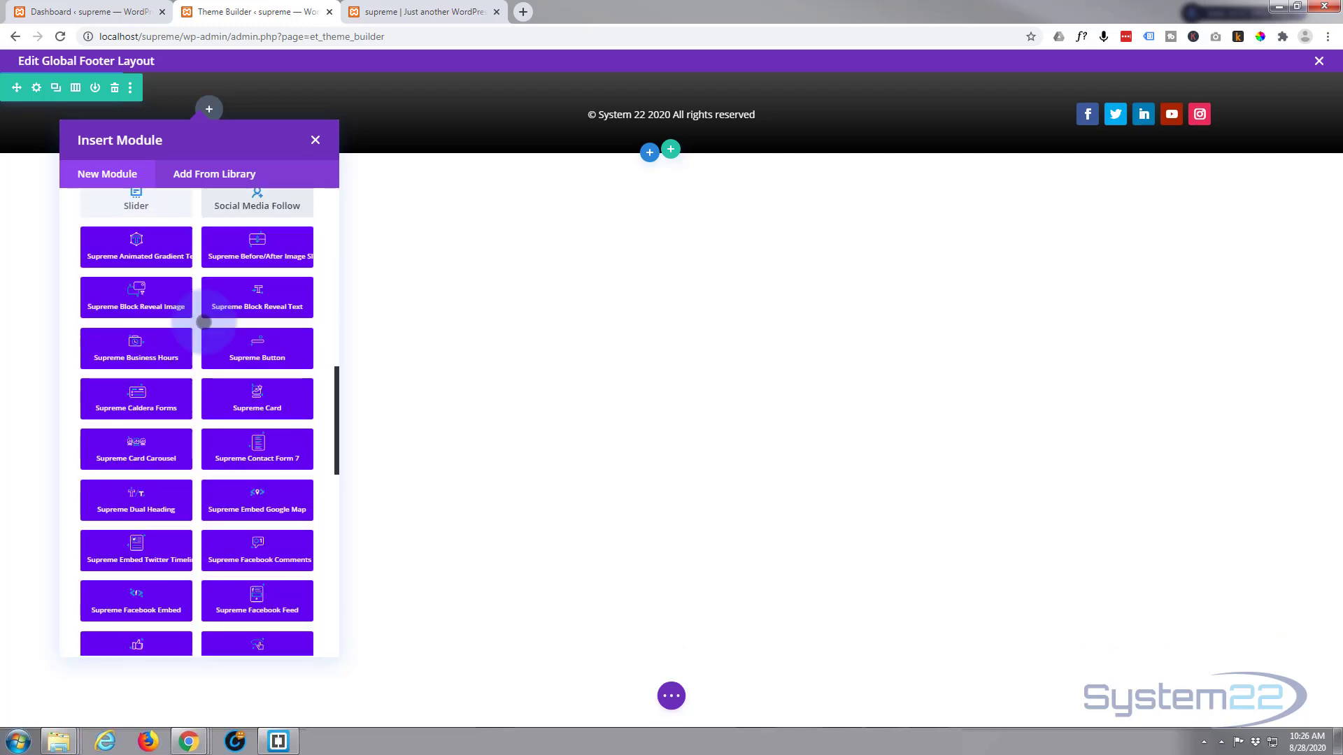
scroll(202, 322, down, 6)
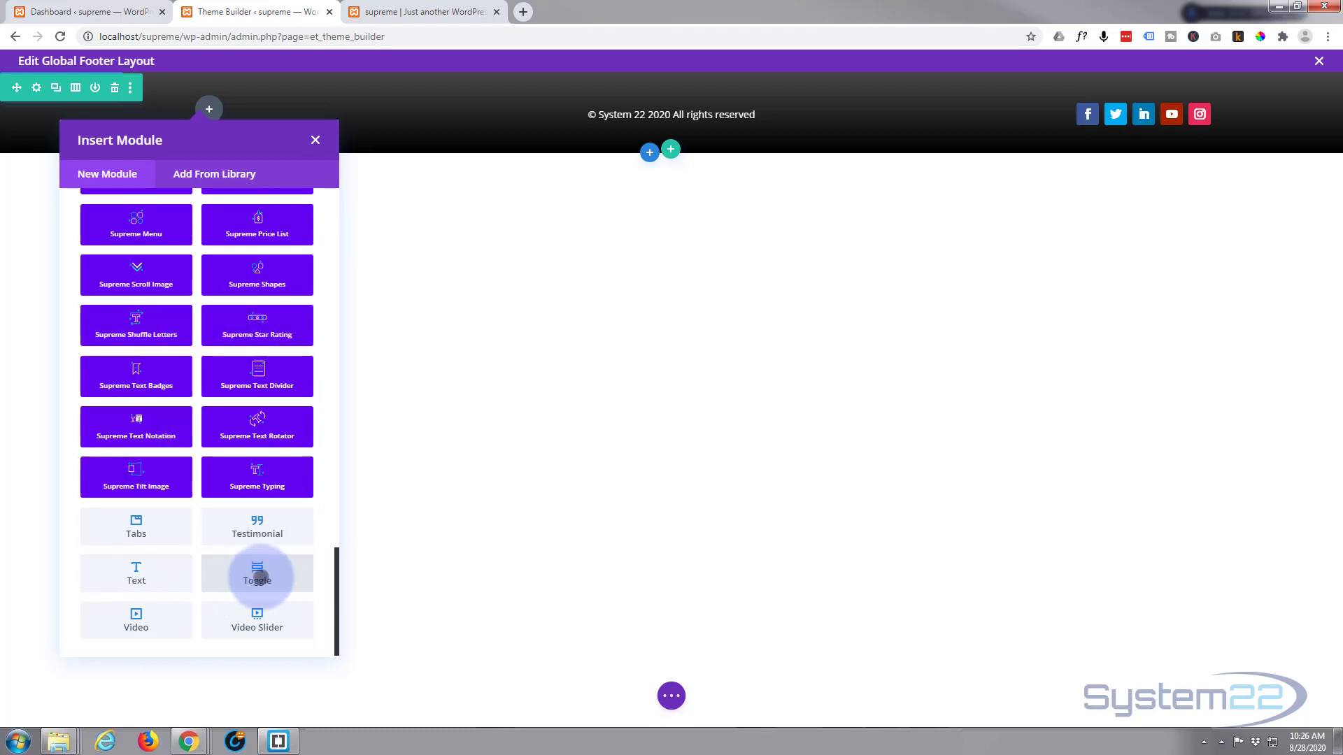
click(260, 575)
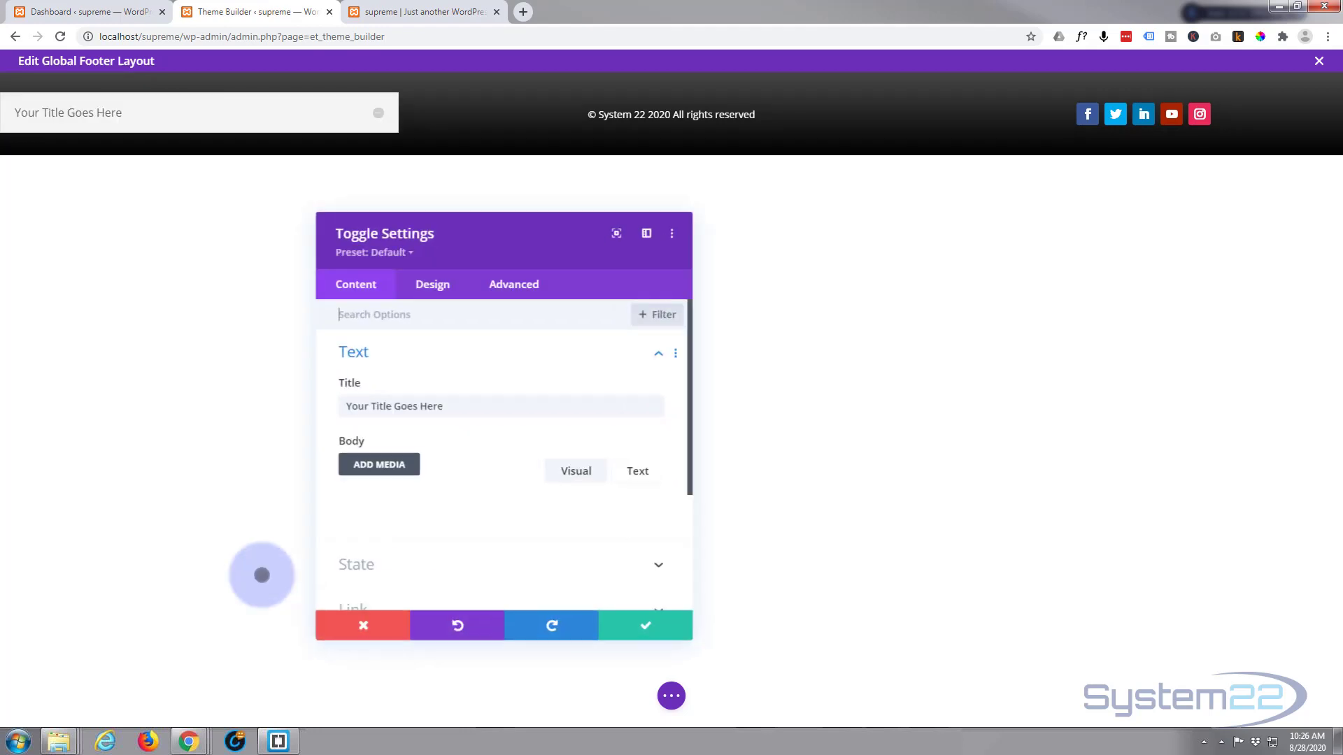
Step: Replace the toggle's placeholder title with 'Menu'
drag(457, 409, 339, 403)
text(Menu)
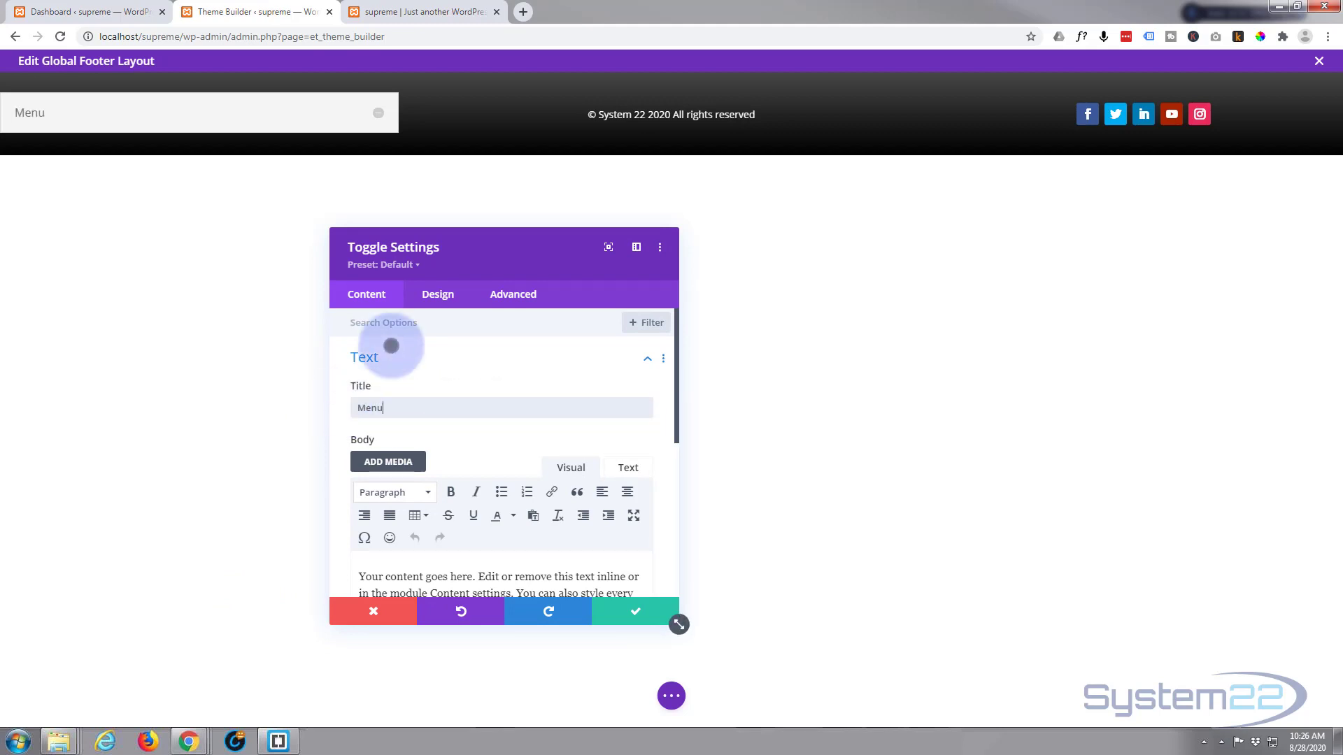
scroll(470, 405, down, 2)
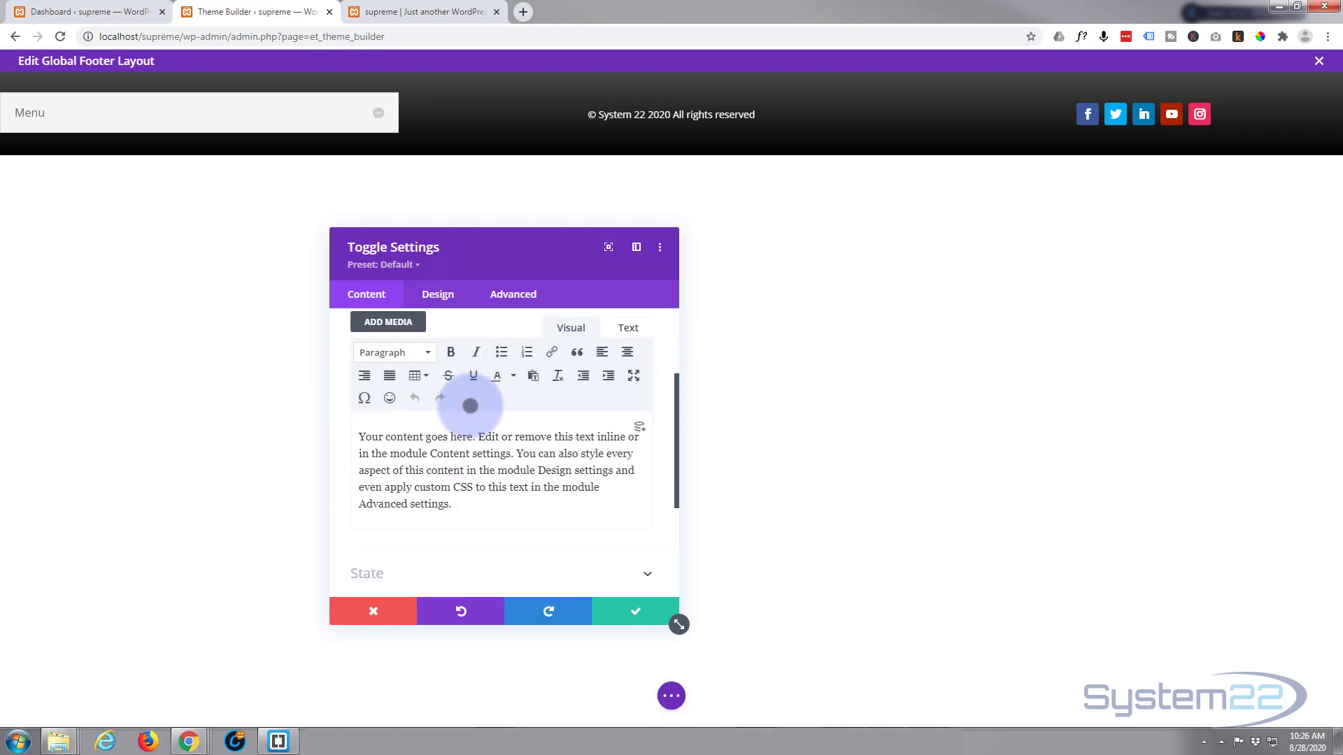
Step: Set the body to Home, About, Services, Contact lines and start linking Contact
drag(453, 503, 332, 411)
key(BackSpace)
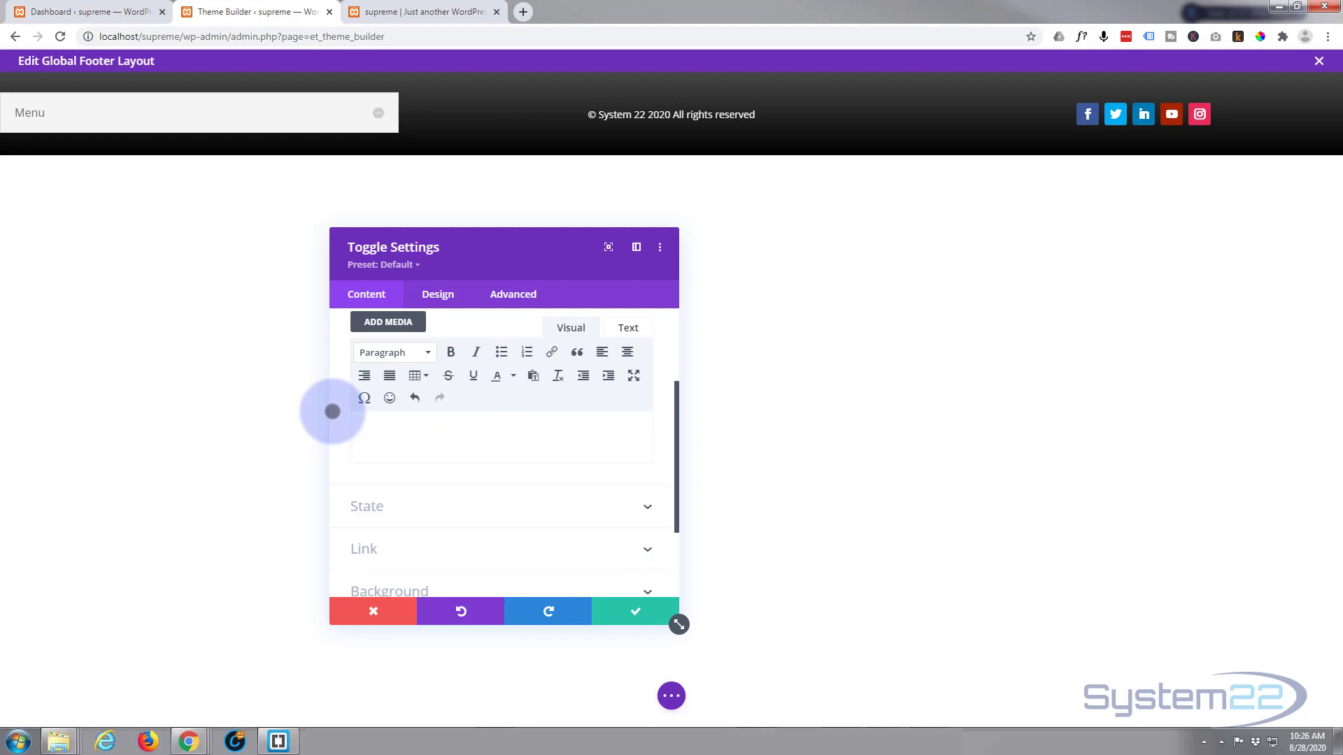
text(Home)
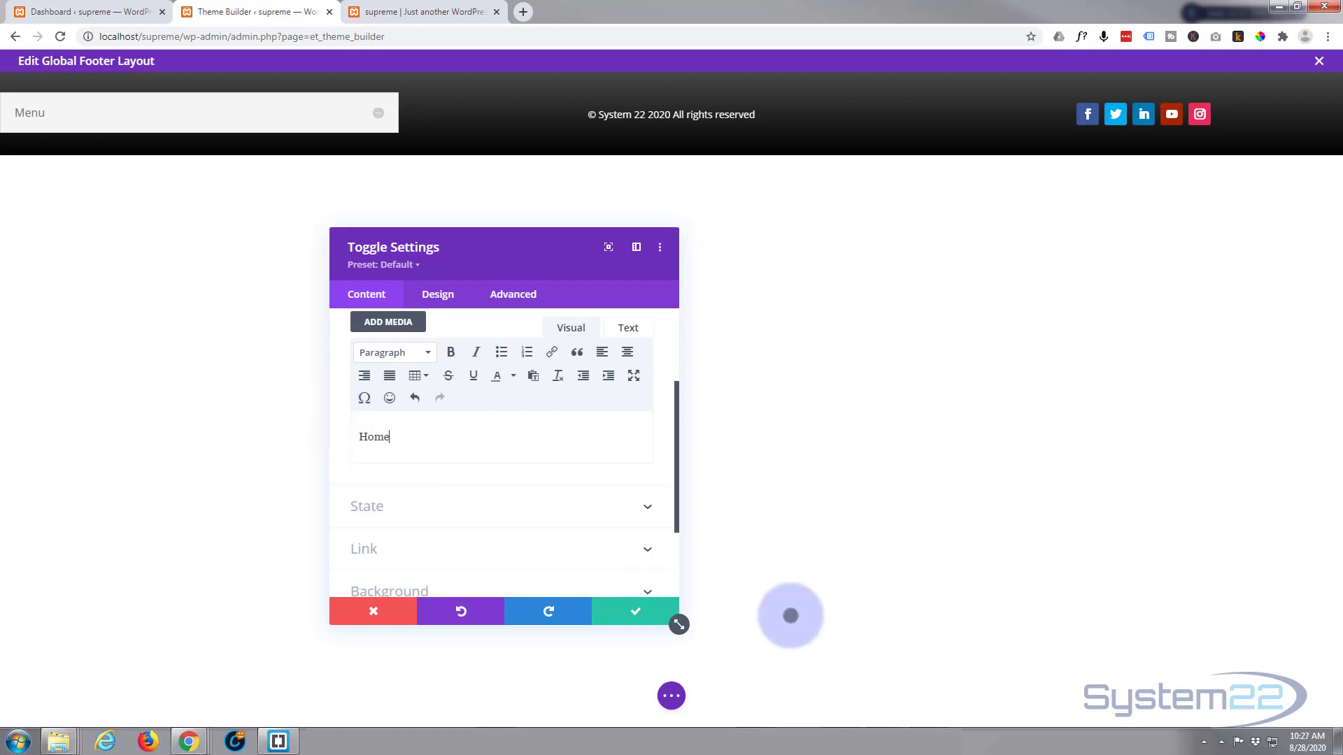
key(Return)
text(About)
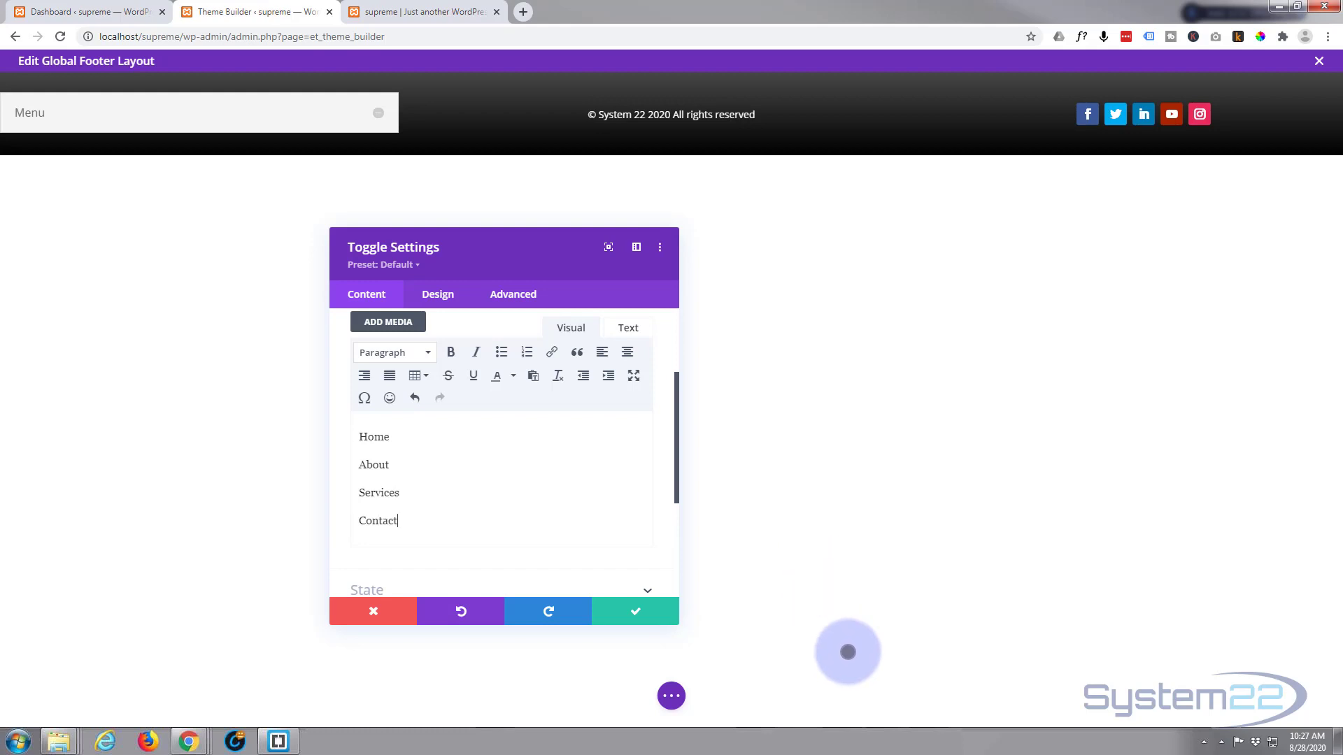
double_click(376, 520)
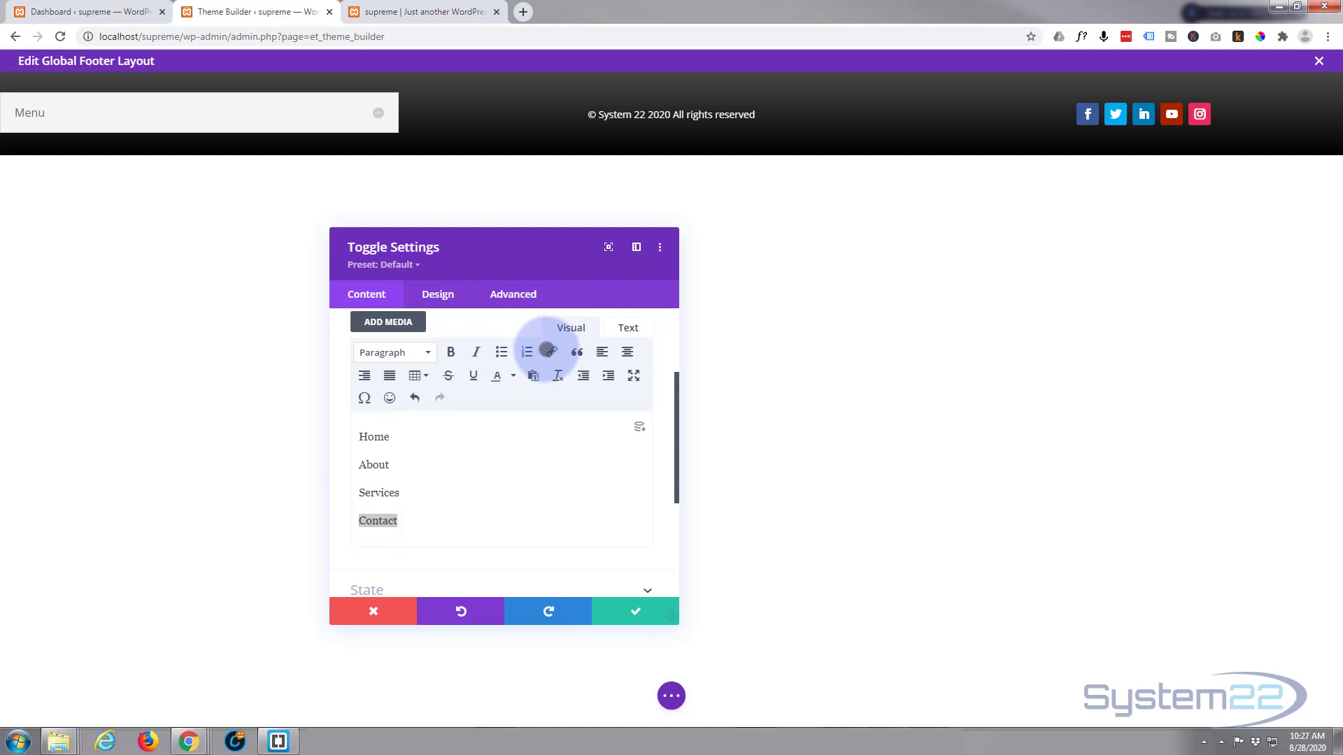
click(549, 351)
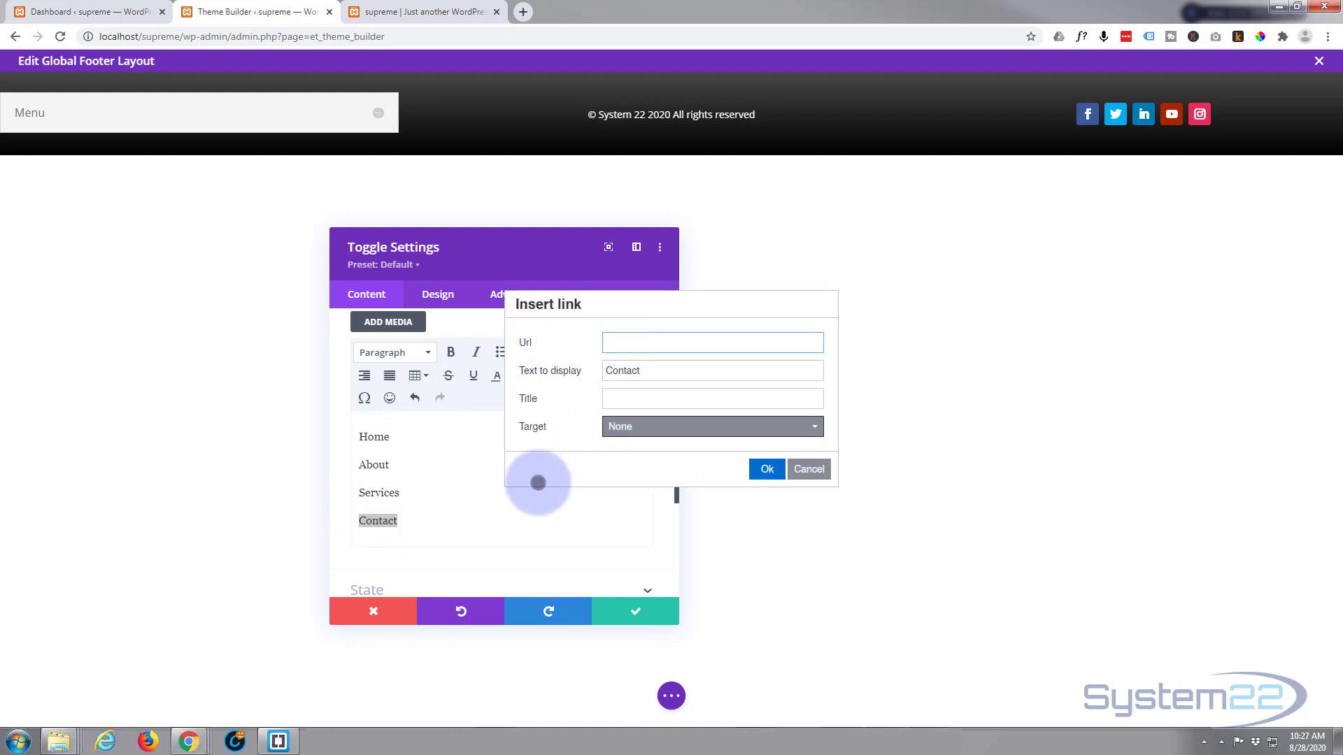
Step: Cancel the Contact link, save the toggle, and test that Menu expands and collapses
click(506, 503)
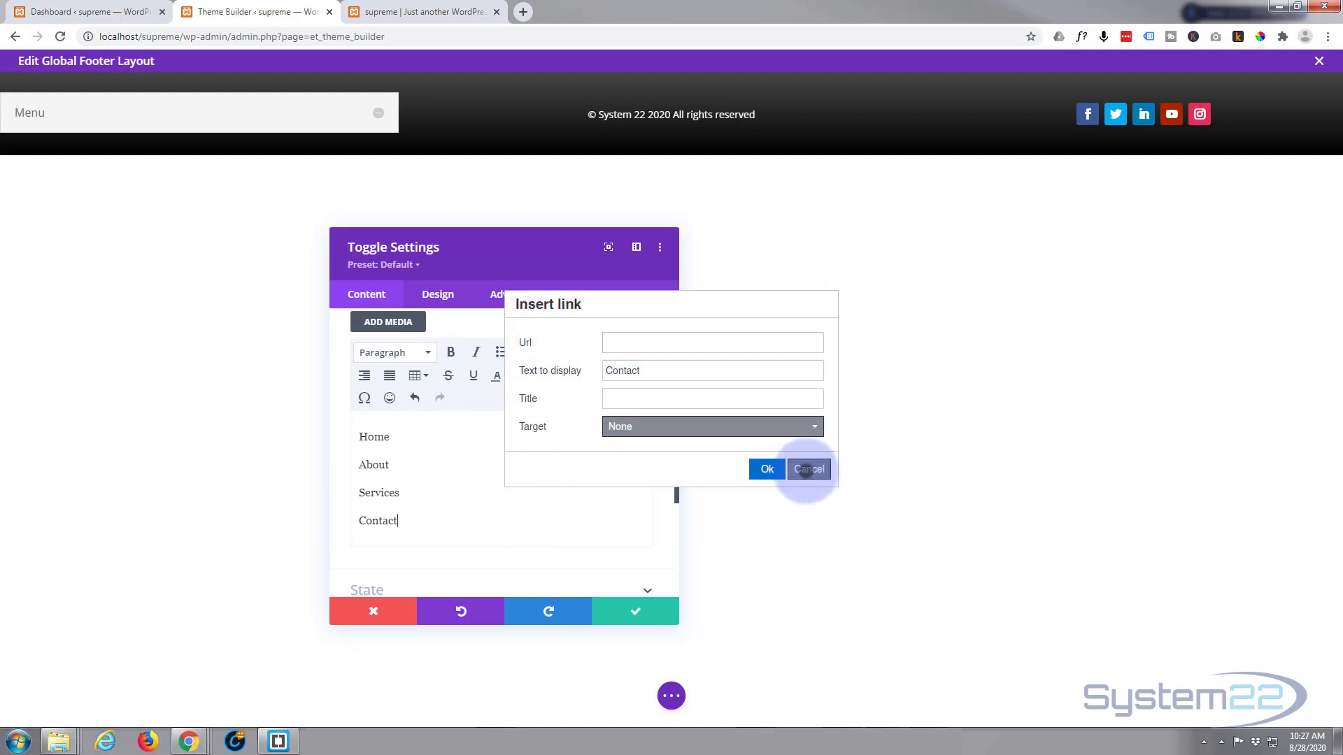
click(808, 469)
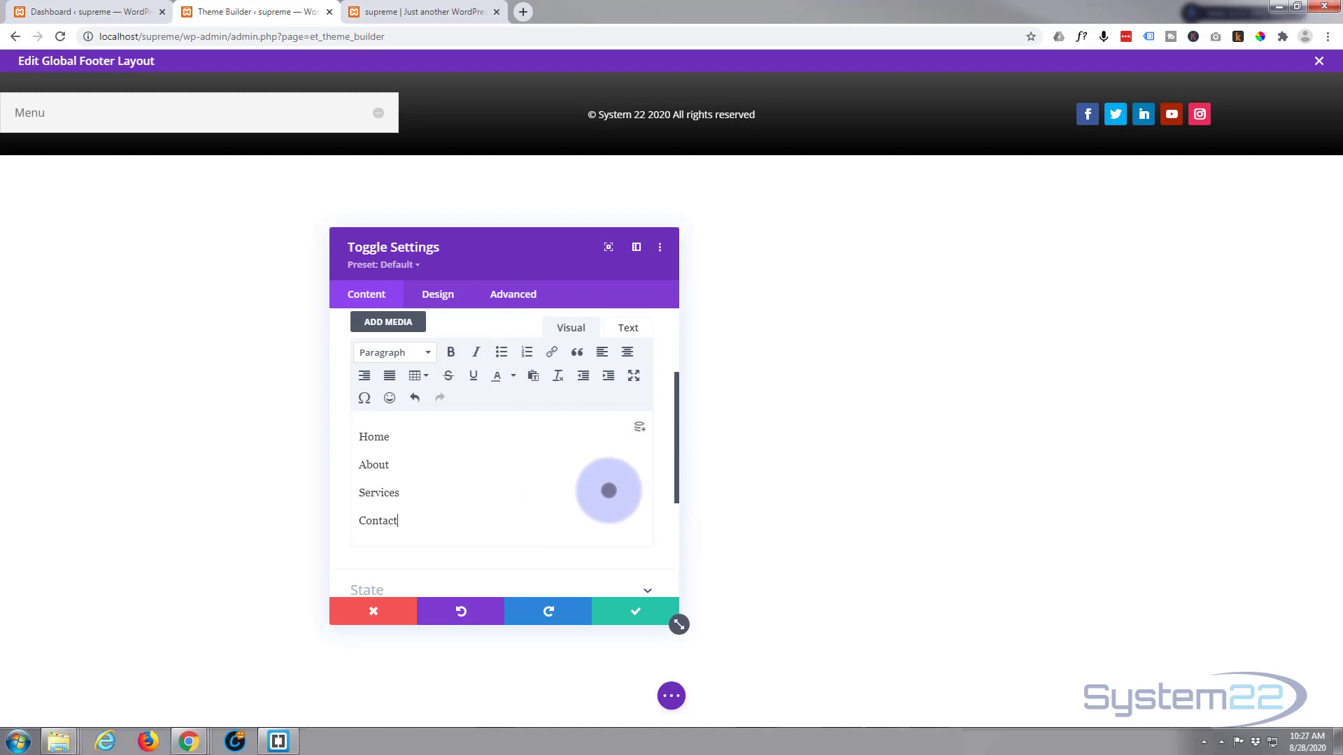
click(635, 606)
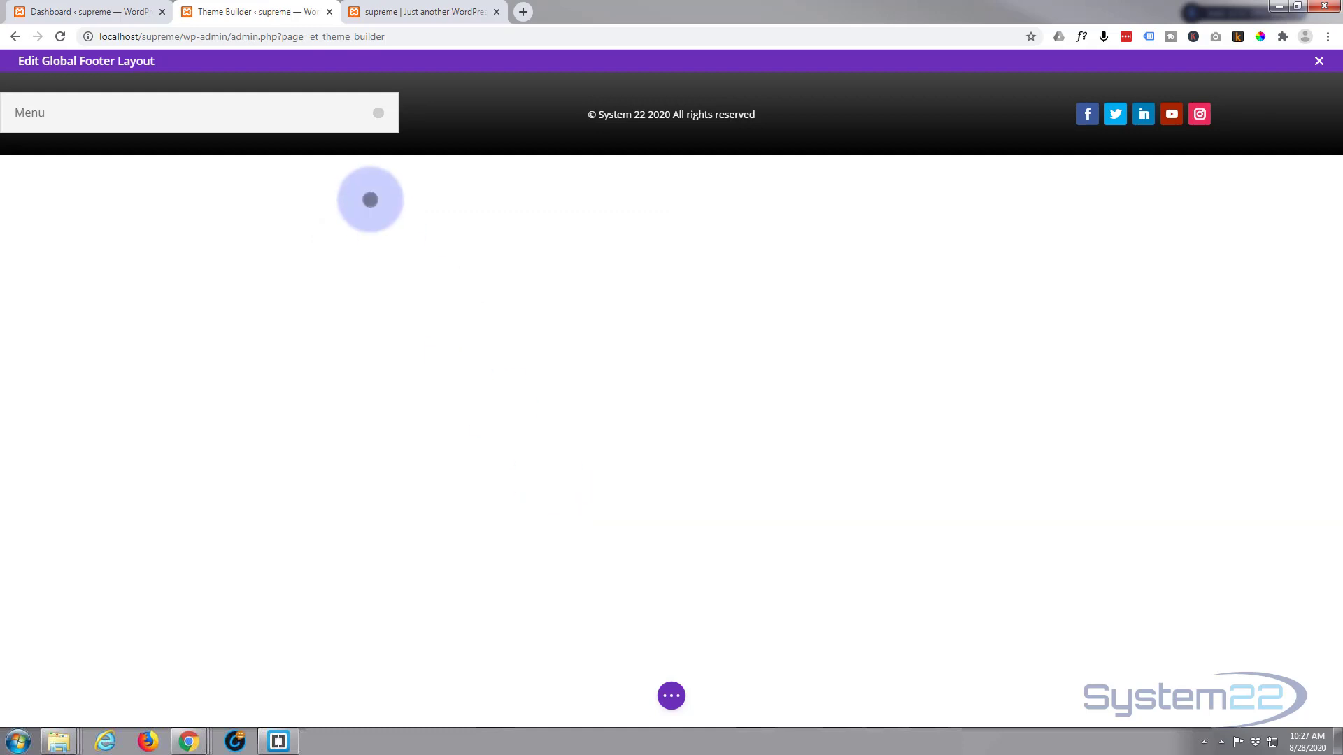
click(380, 113)
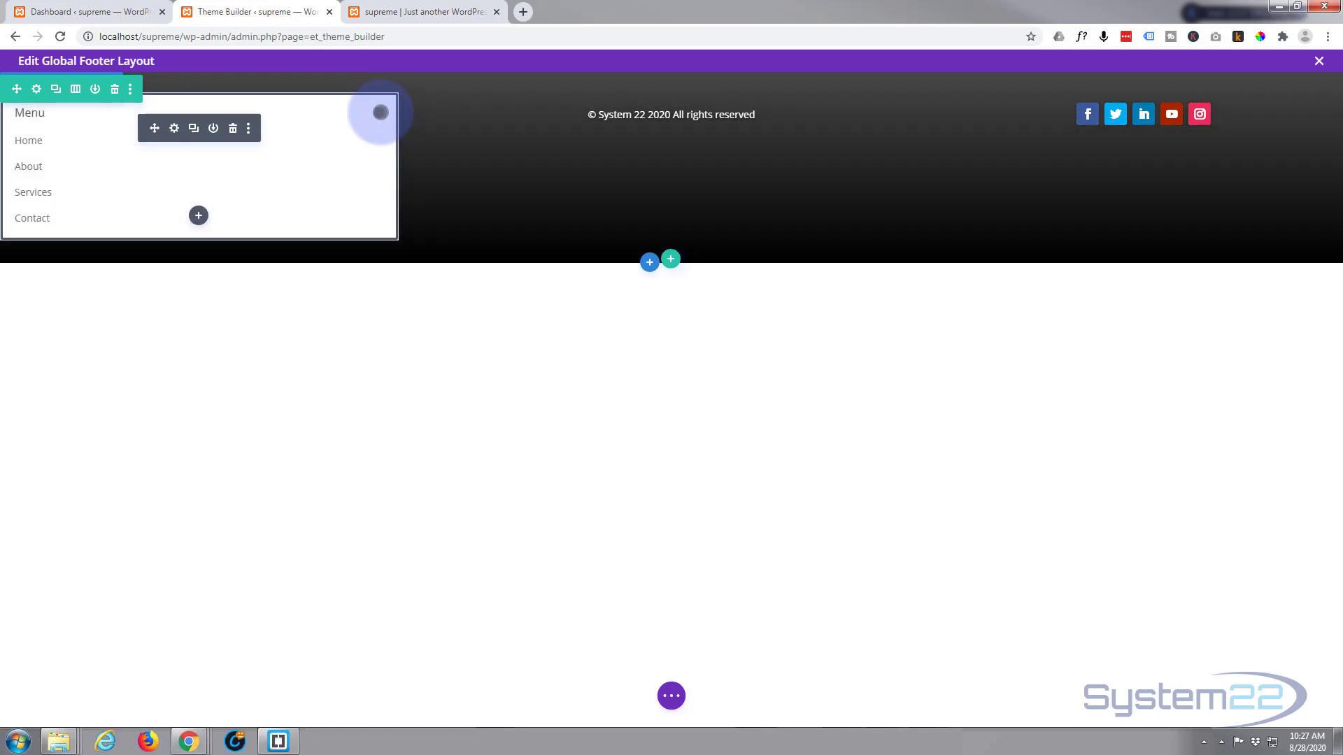
click(381, 112)
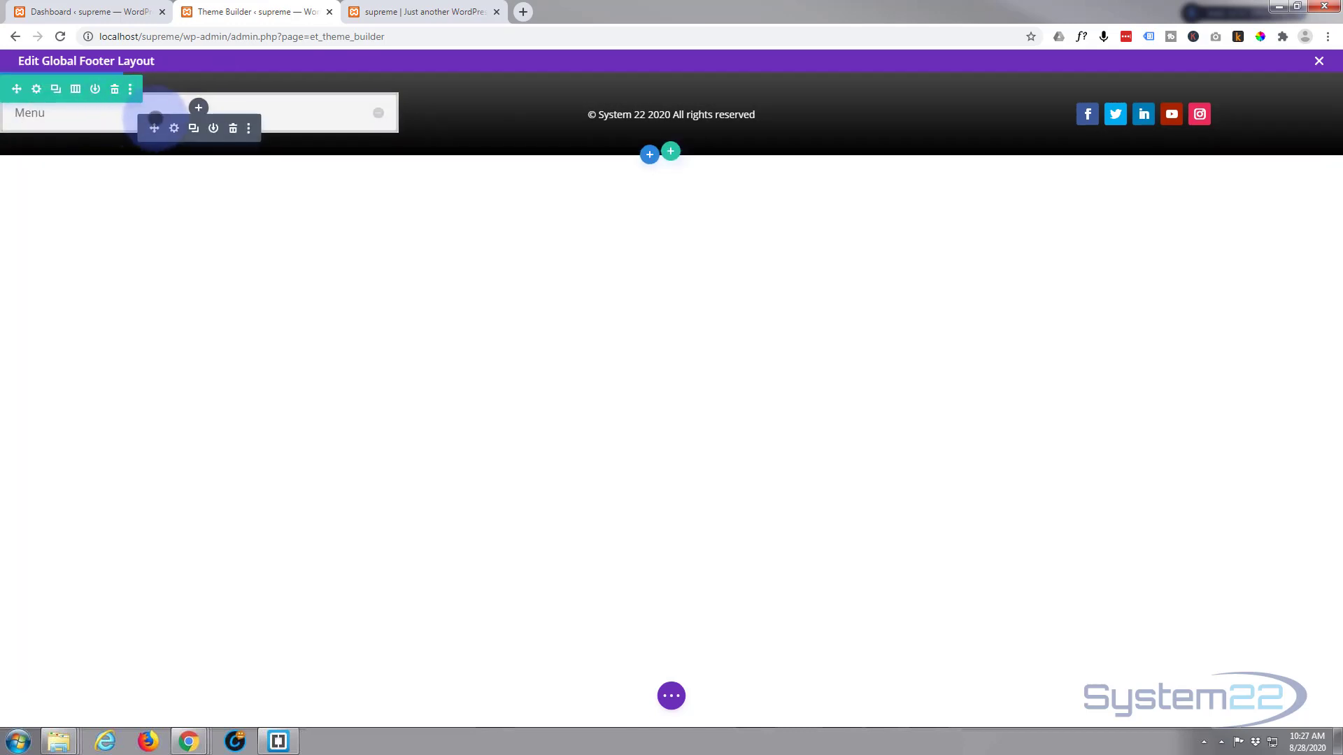
Step: Turn on Use Custom Icon Size for the Menu toggle's icon
click(175, 128)
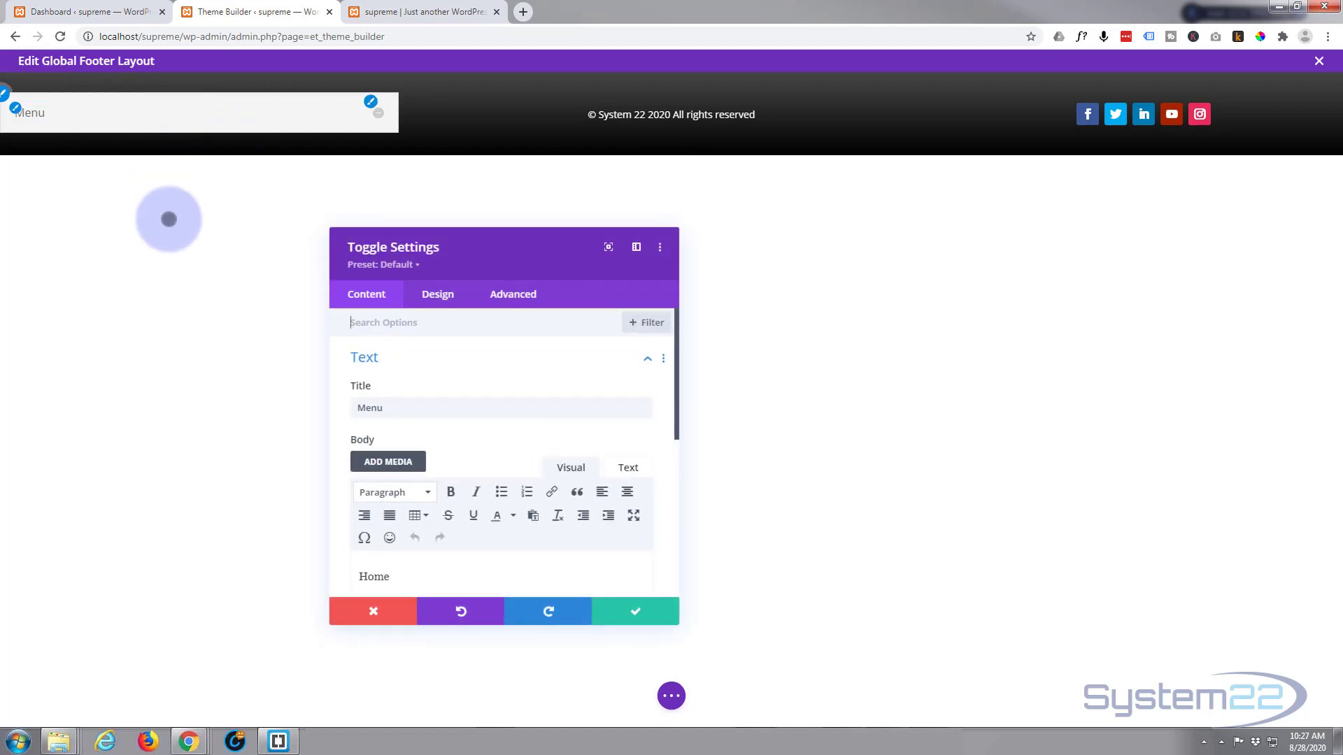
click(431, 294)
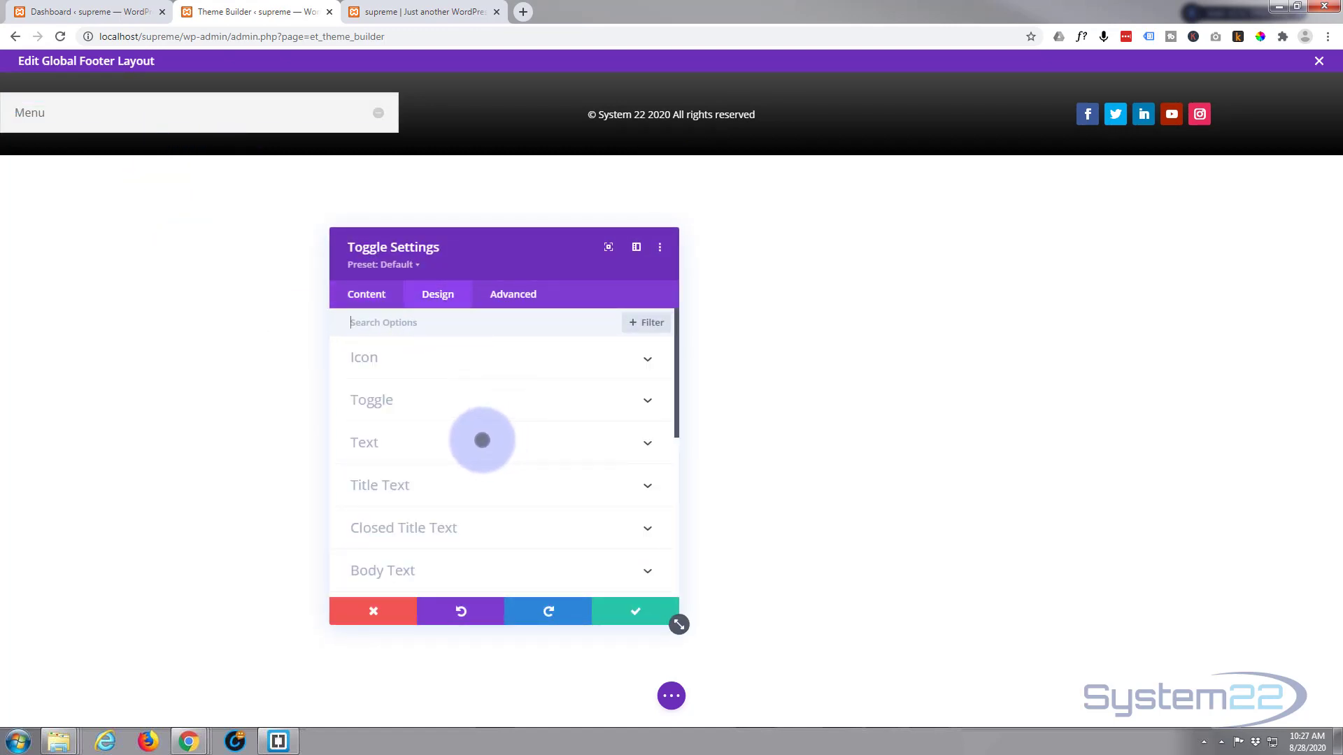
click(566, 357)
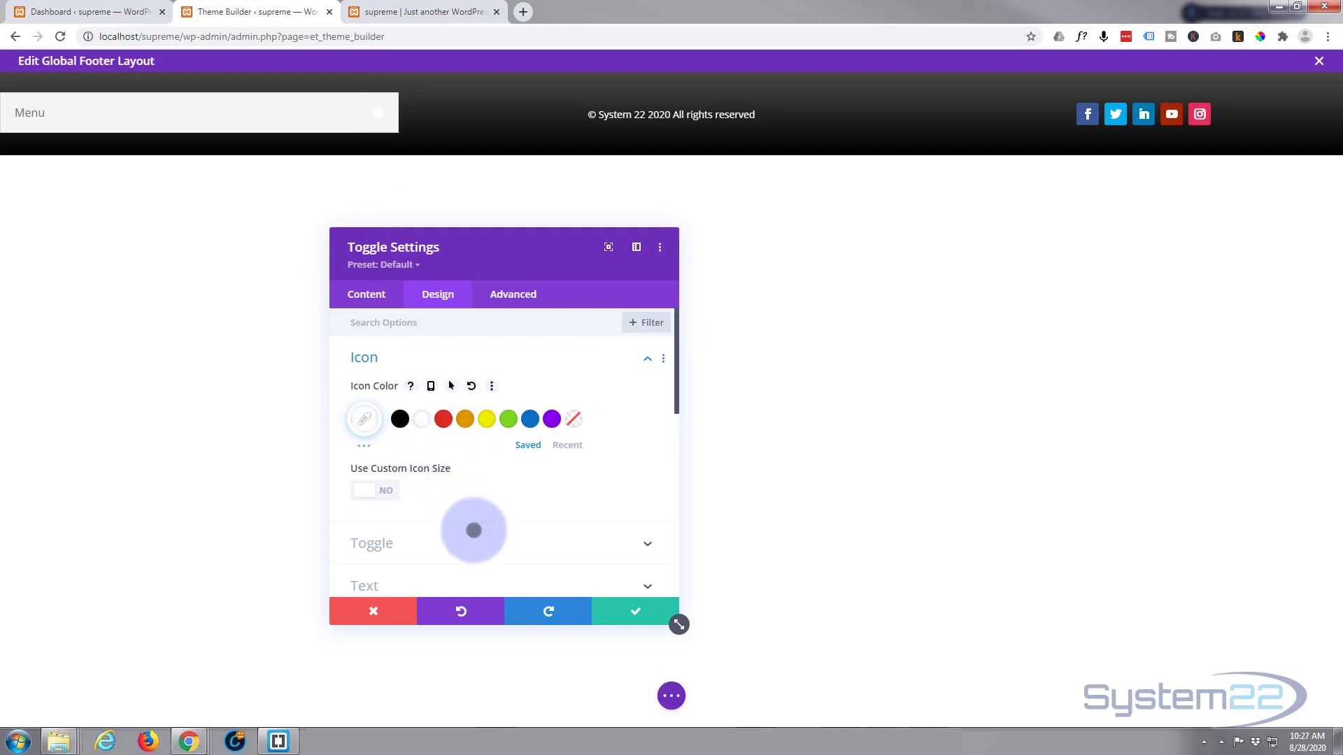
scroll(470, 516, down, 1)
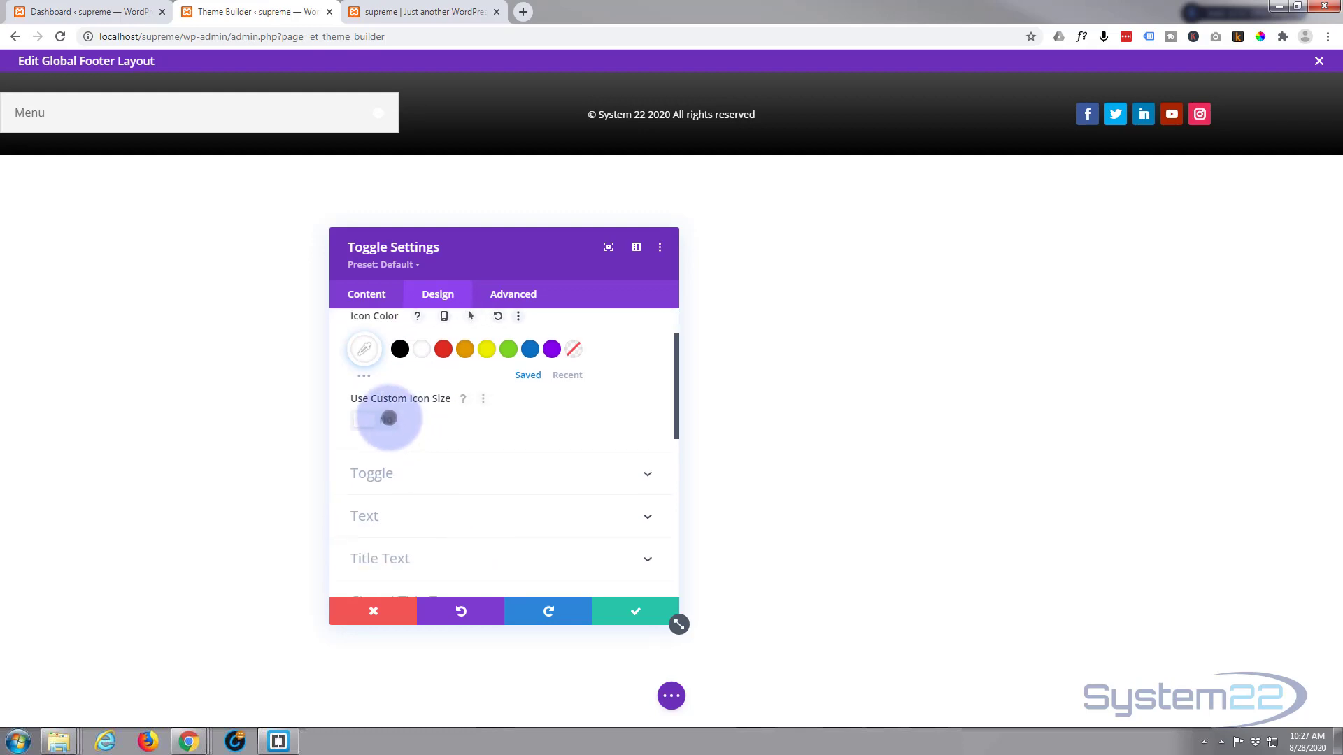
click(388, 419)
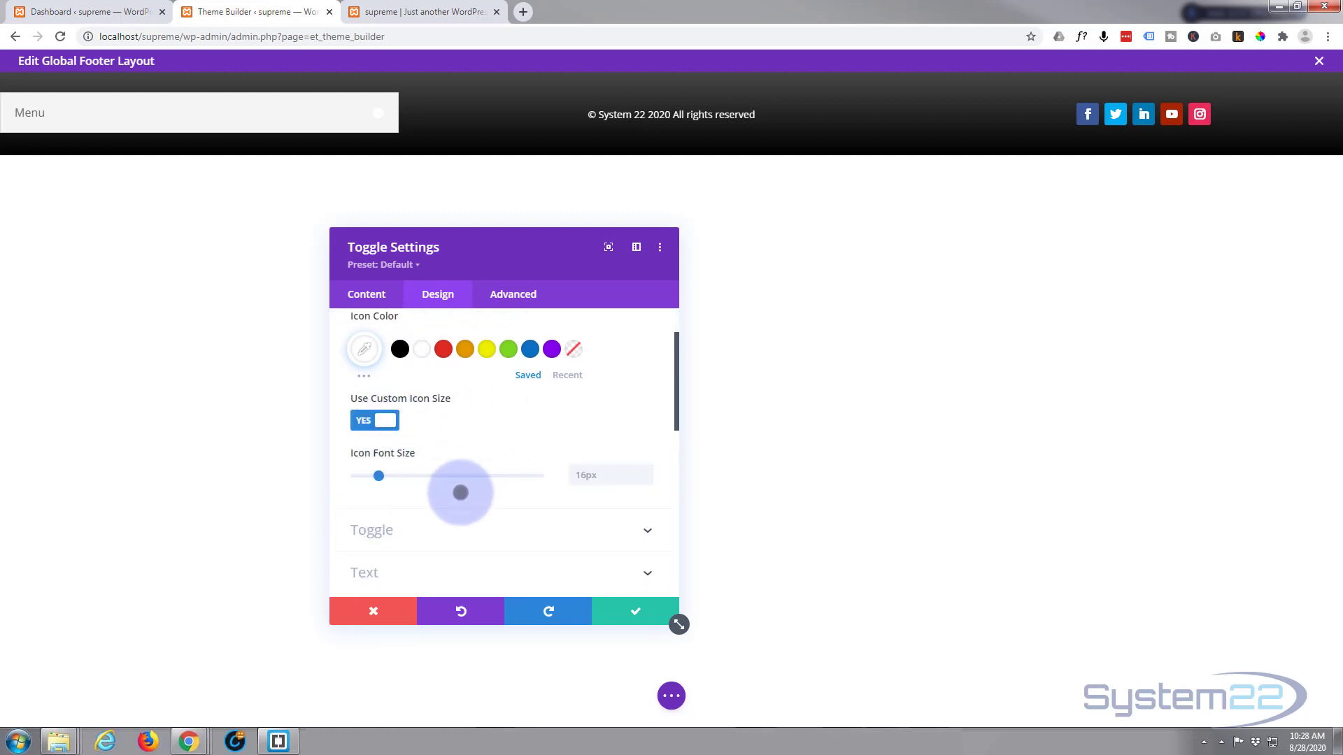
Step: Make the open and closed toggle background colours fully transparent, rgba(0,0,0,0)
scroll(459, 492, down, 1)
click(465, 456)
scroll(469, 456, up, 2)
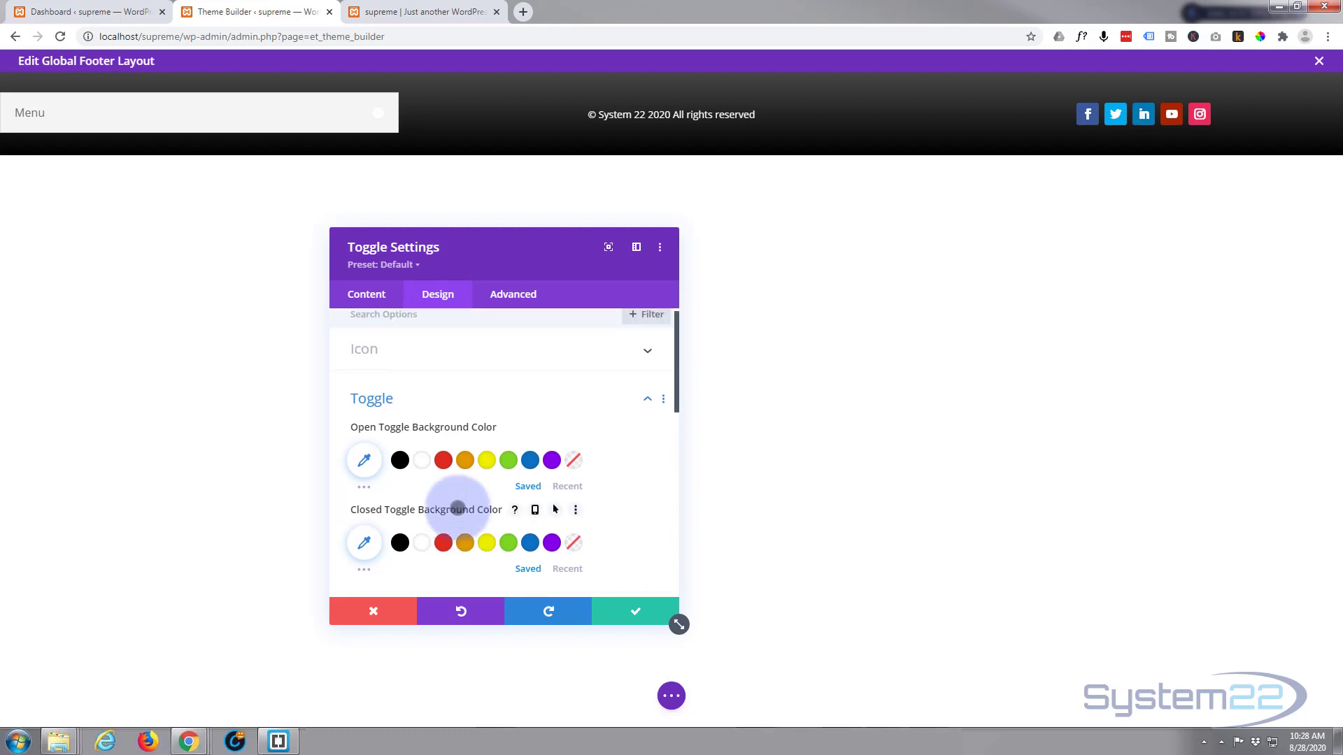
scroll(457, 507, down, 1)
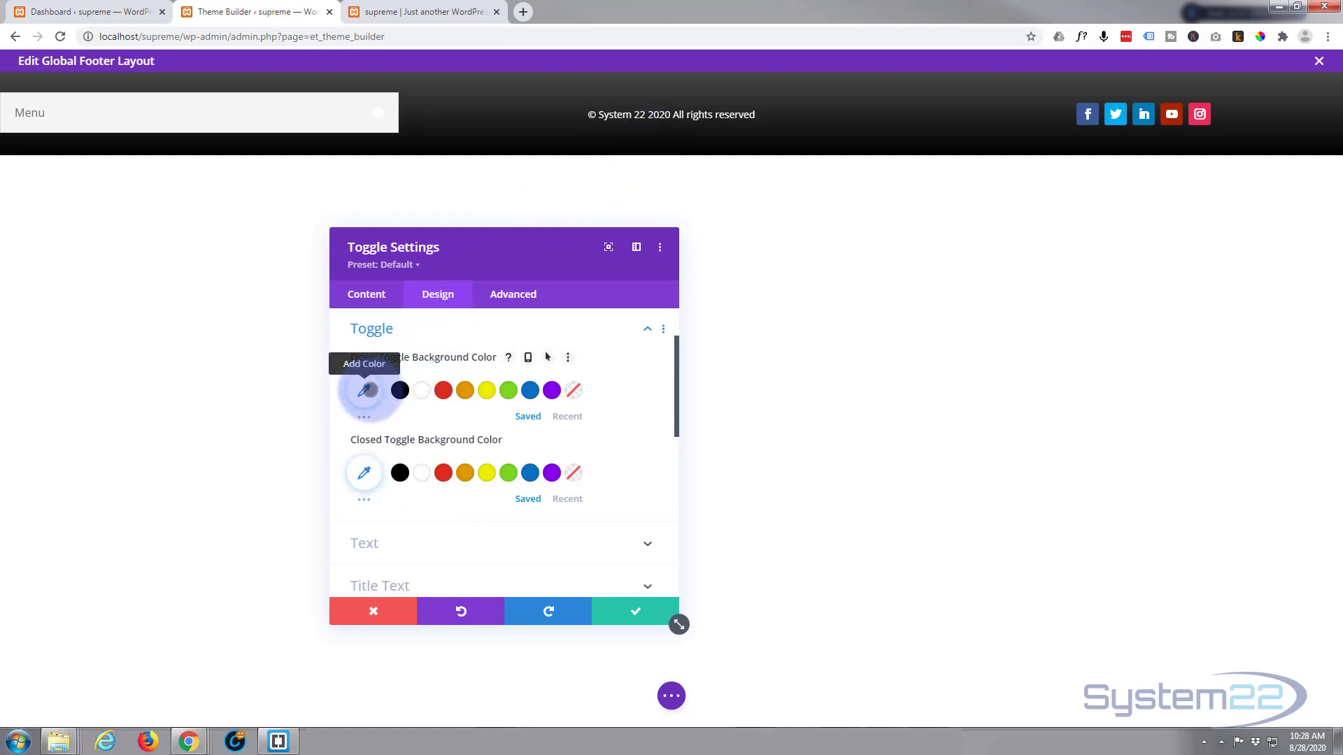
click(366, 389)
drag(574, 399, 579, 533)
click(518, 545)
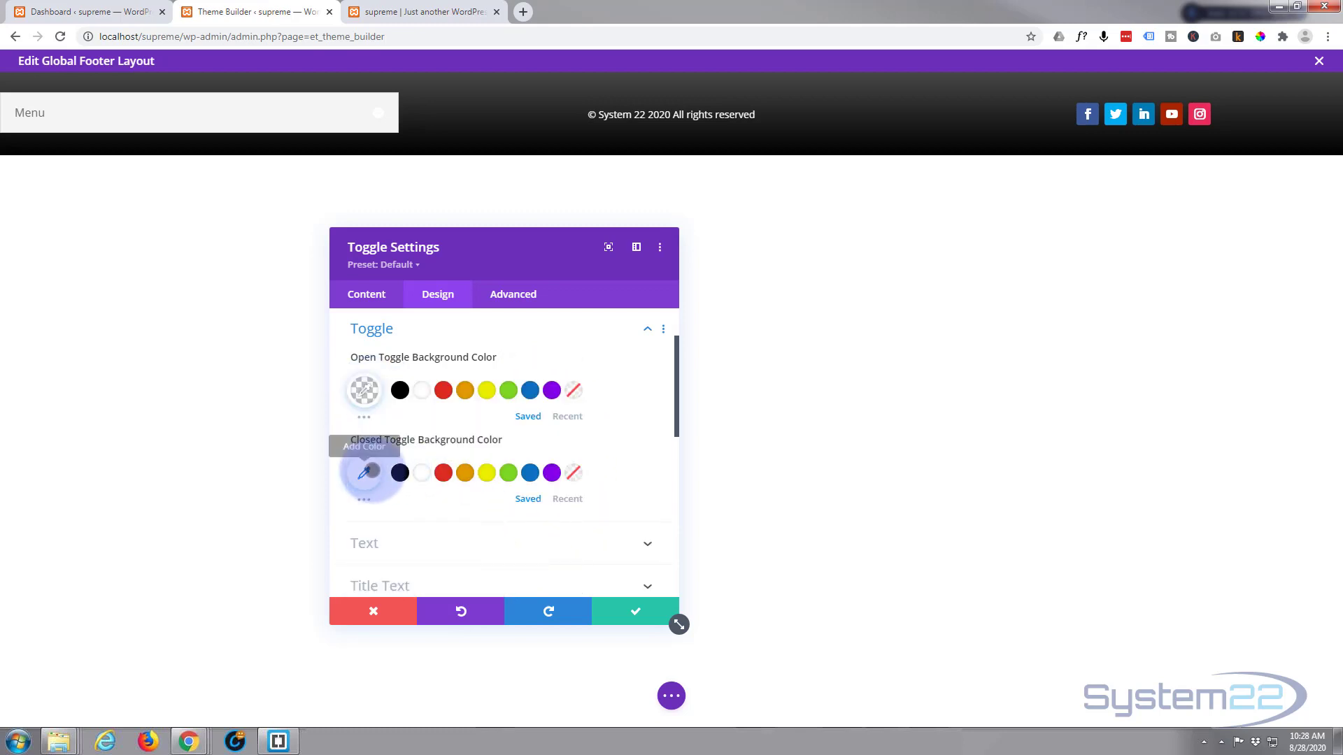
click(367, 469)
drag(572, 481, 575, 575)
scroll(627, 495, down, 5)
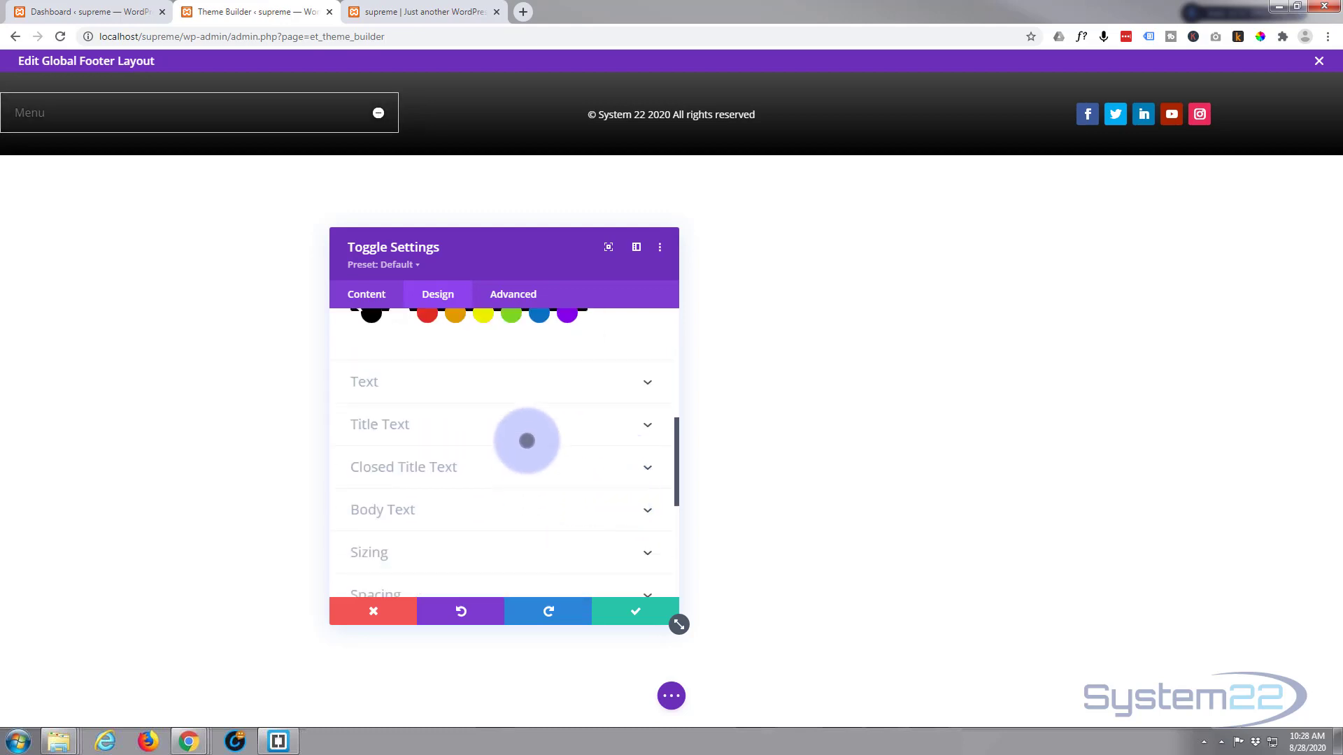
Step: Set the Menu toggle's open and closed title text colour to white
click(506, 382)
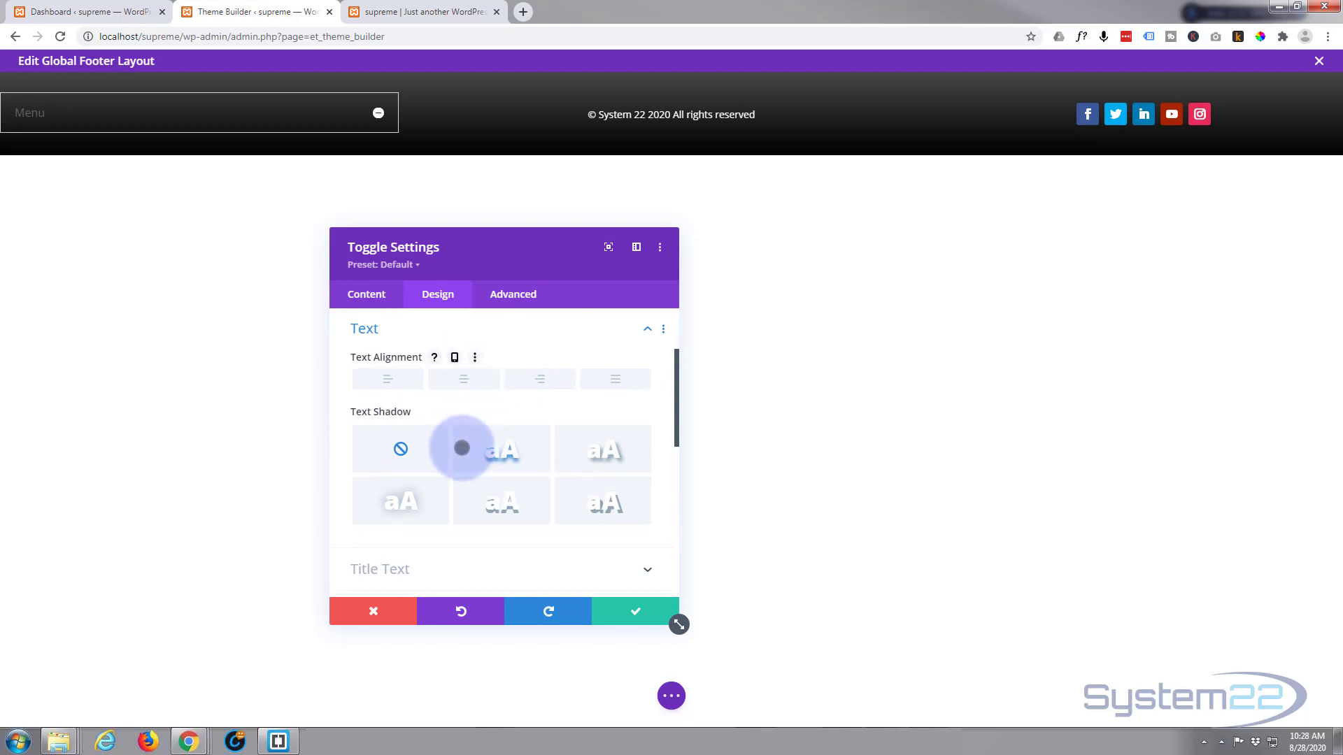
scroll(460, 444, down, 1)
scroll(459, 443, down, 2)
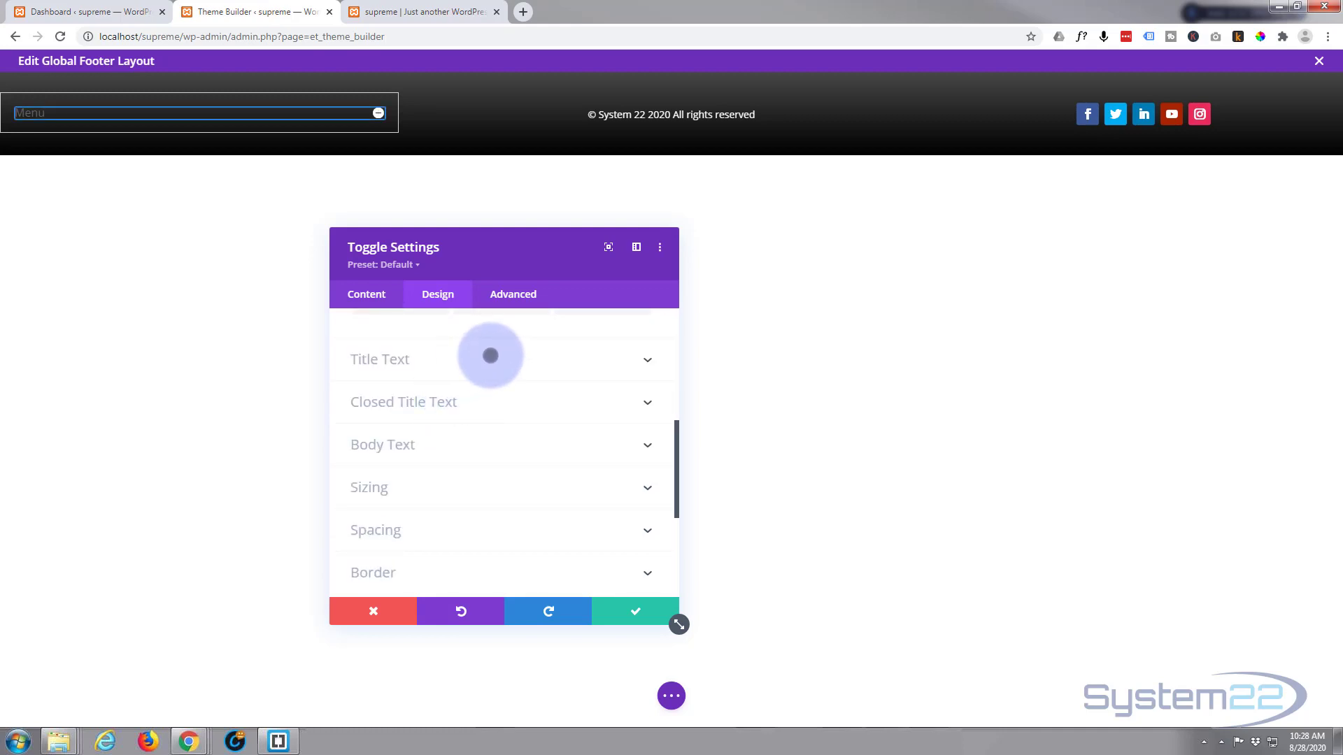
click(487, 357)
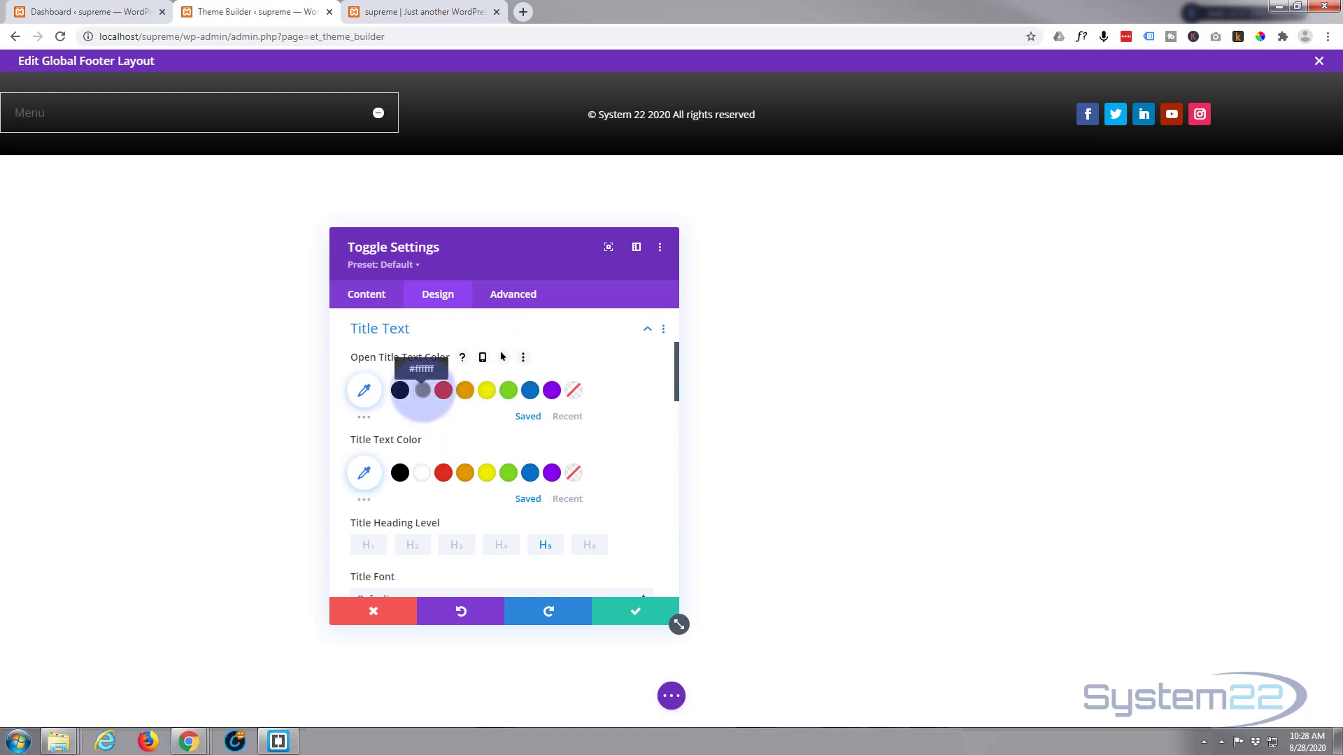
click(421, 473)
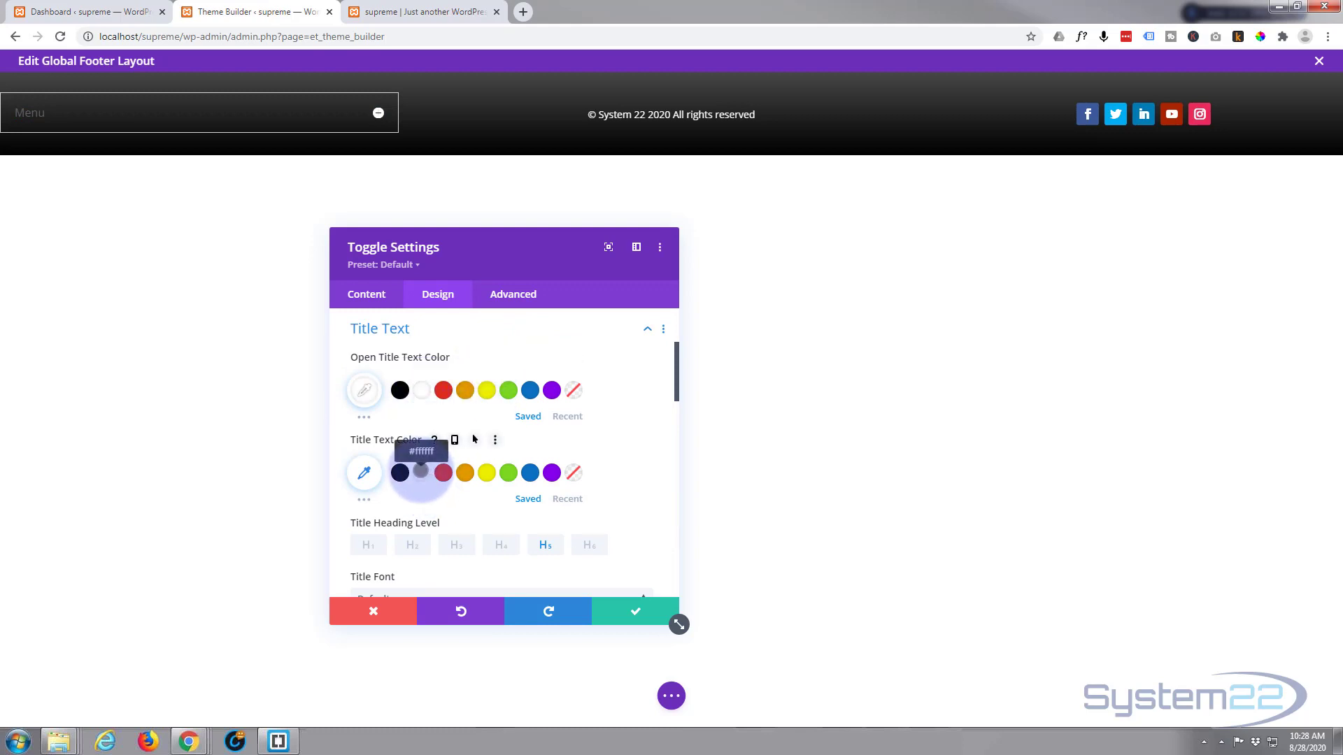
scroll(591, 435, down, 4)
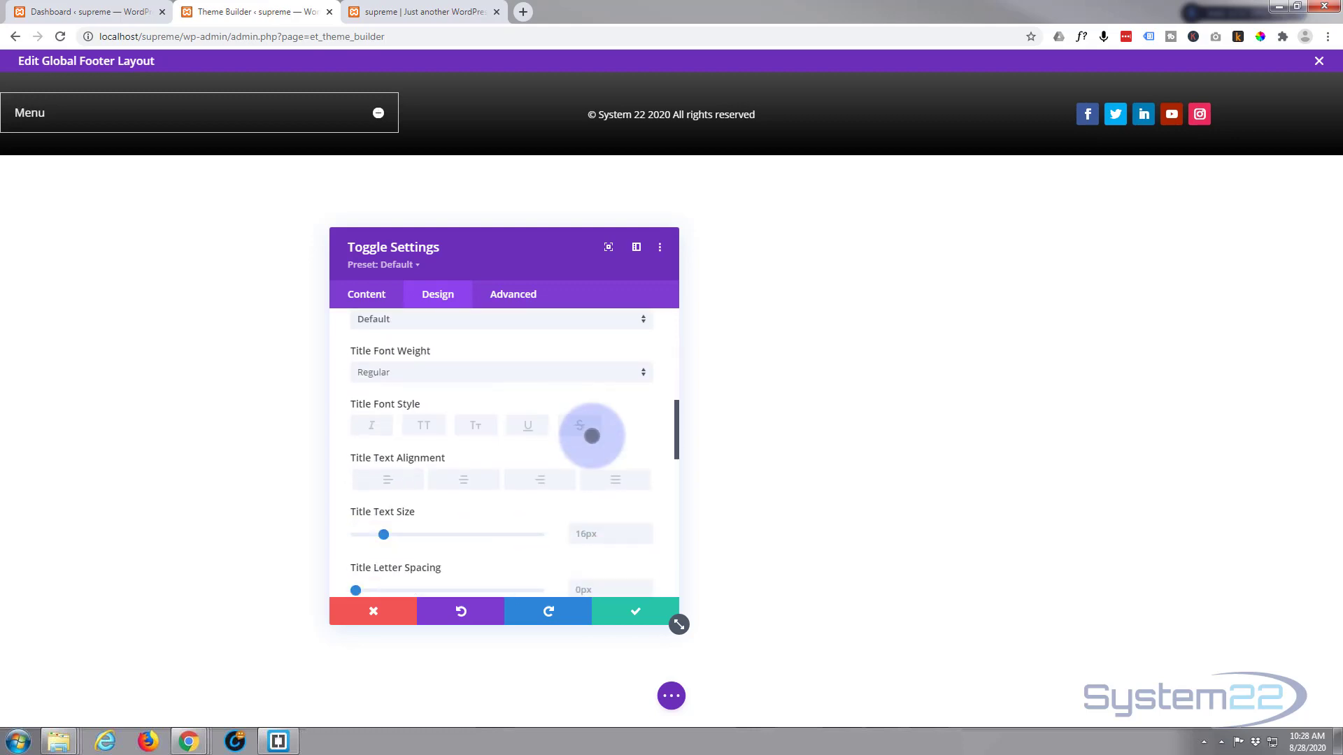
scroll(592, 435, down, 2)
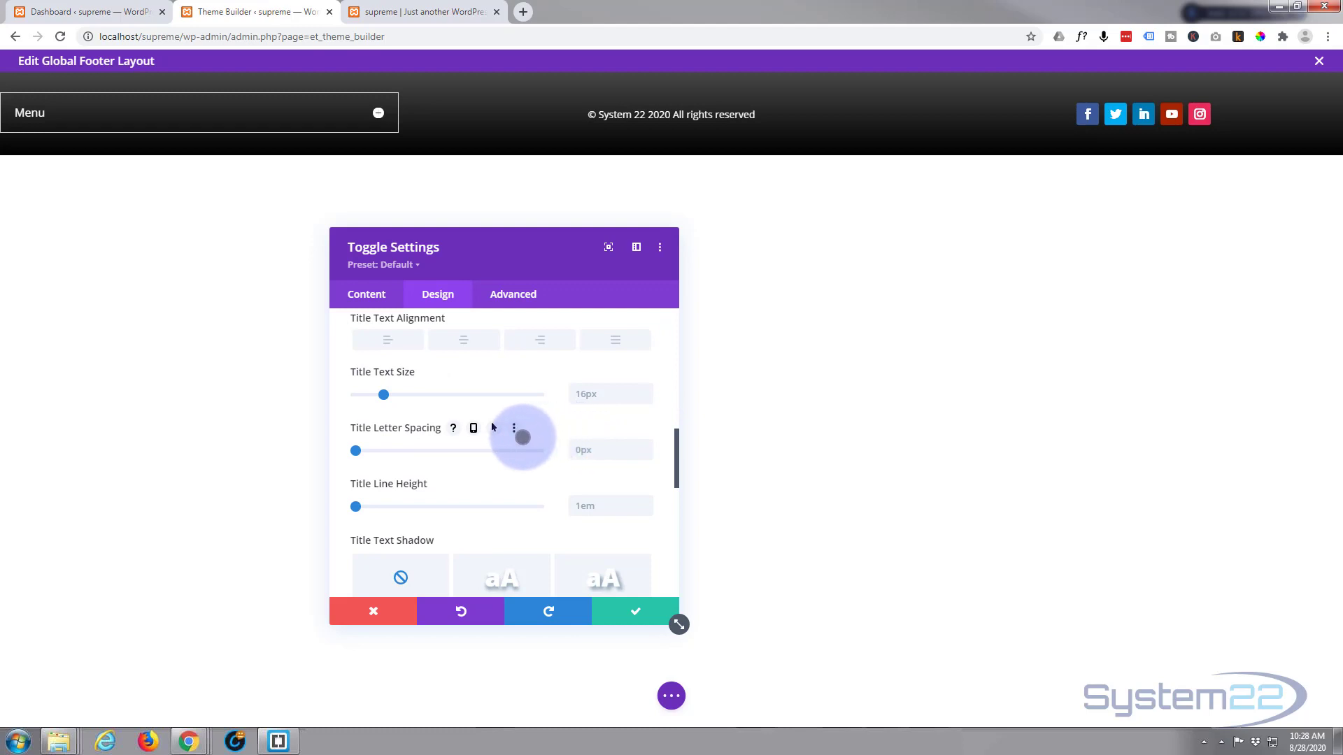
scroll(522, 437, down, 6)
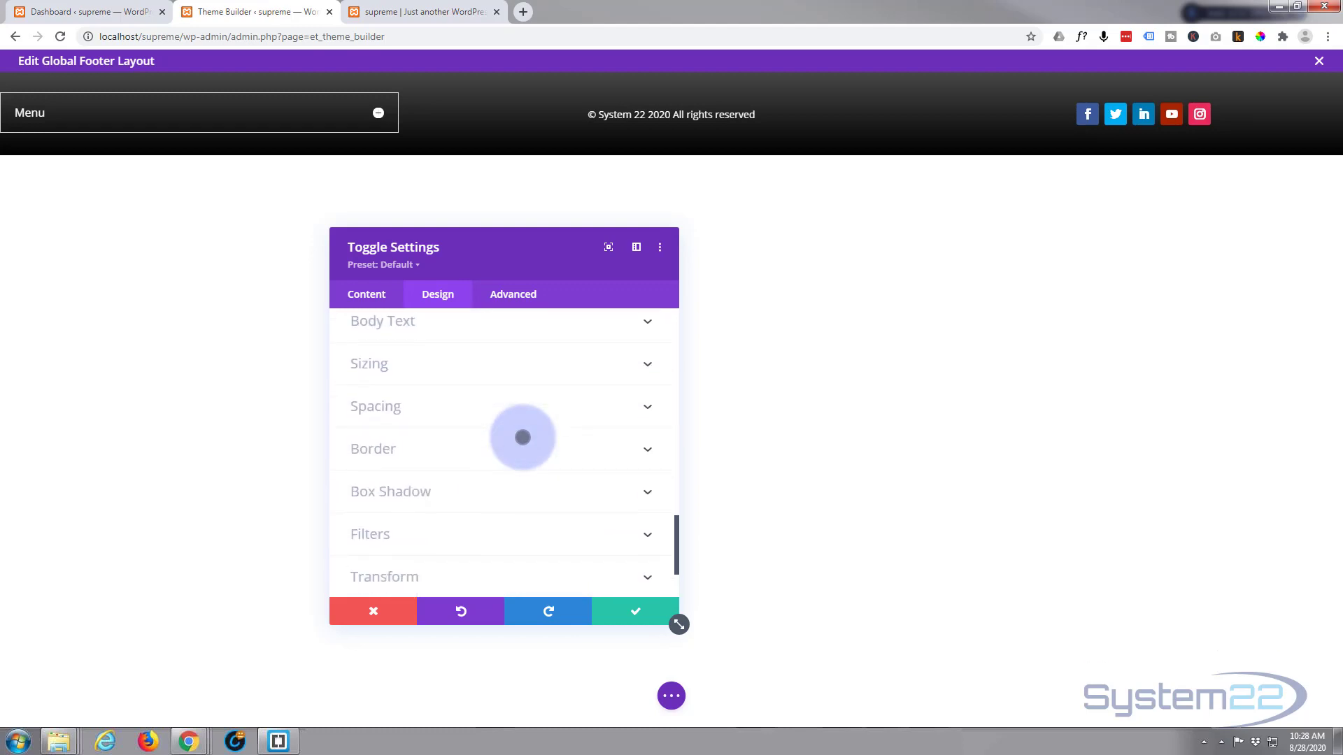
Step: Set the toggle's border width to 0px and expand Menu to preview its links
click(514, 450)
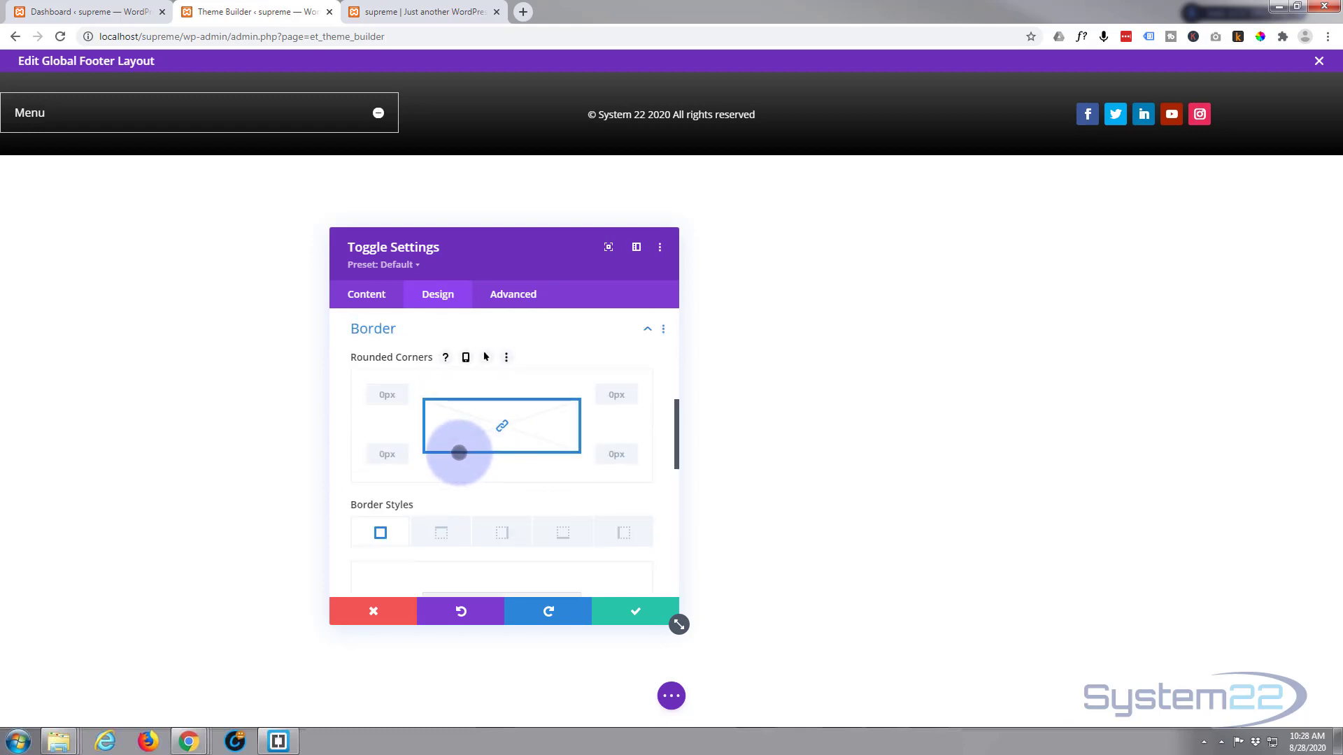
scroll(436, 441, down, 2)
scroll(436, 441, down, 1)
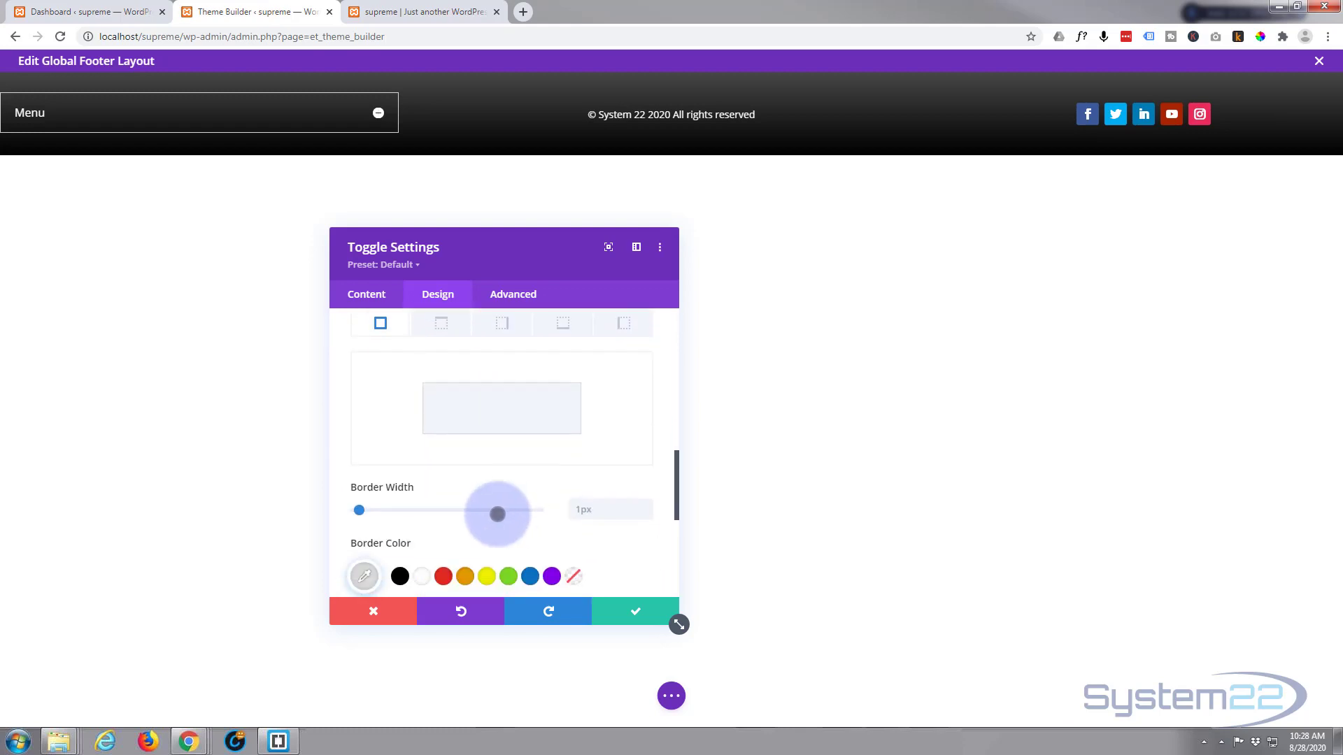
click(643, 510)
text(0)
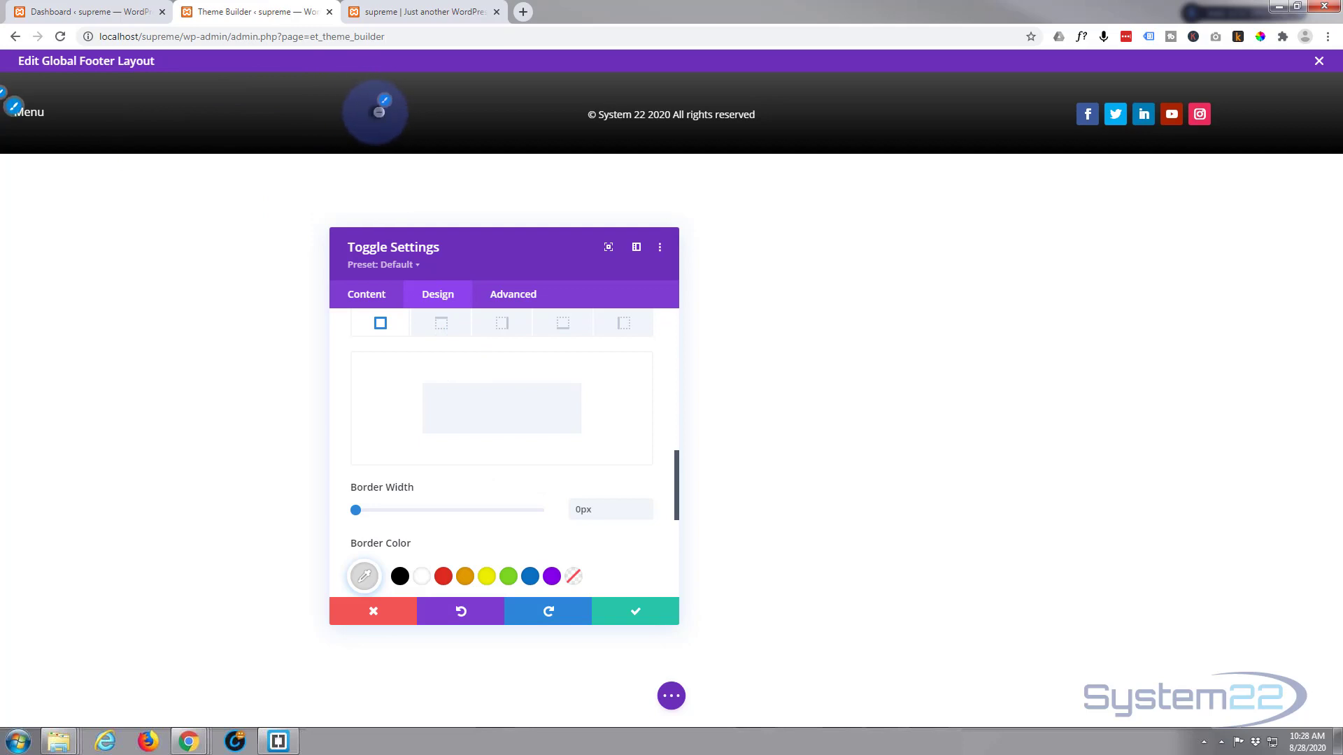
click(379, 113)
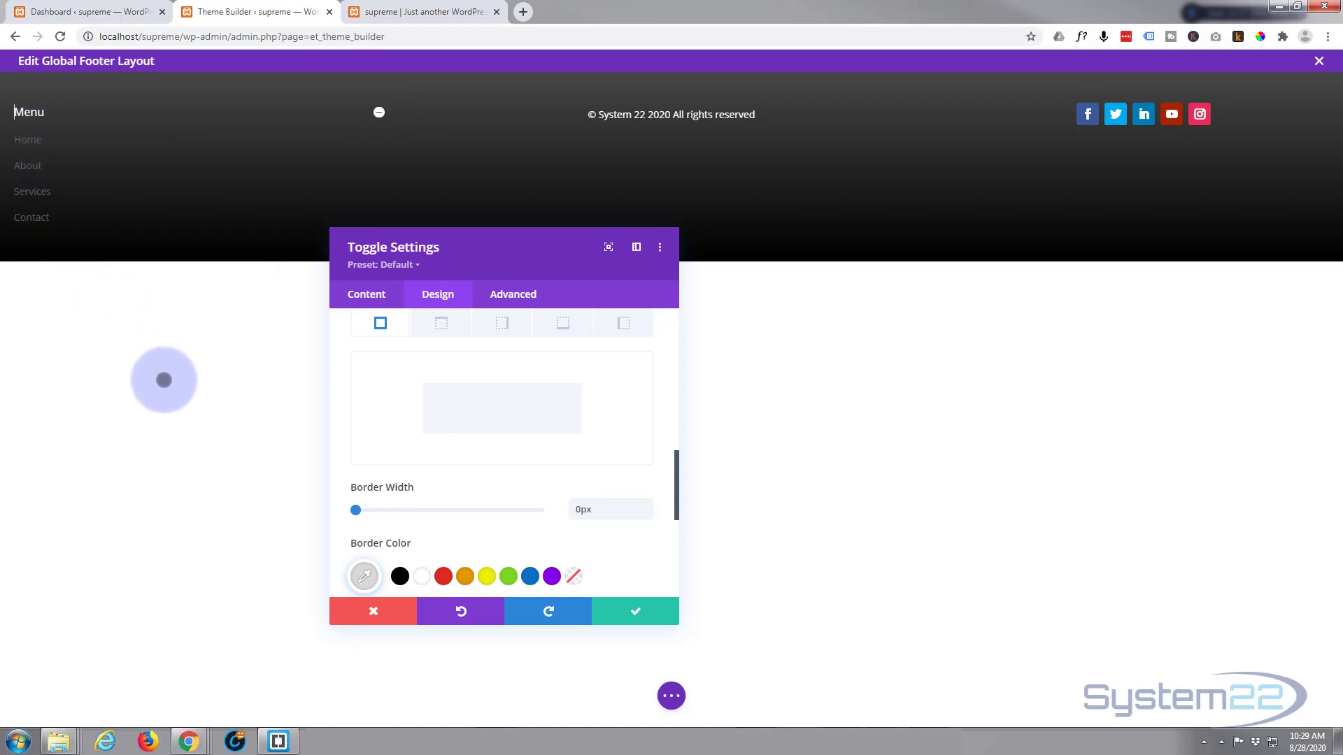
Step: Narrow the Menu toggle to 28% width and centre it in its column
scroll(377, 379, up, 1)
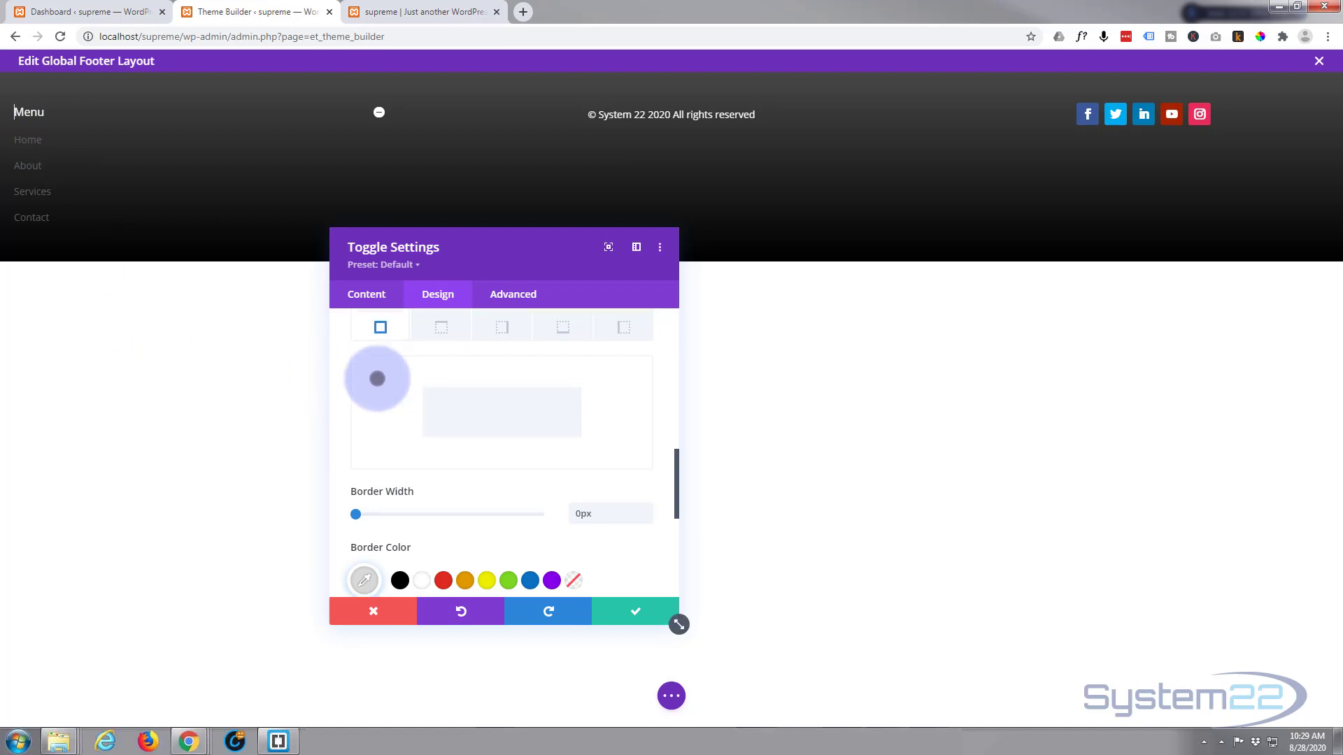
scroll(376, 378, up, 3)
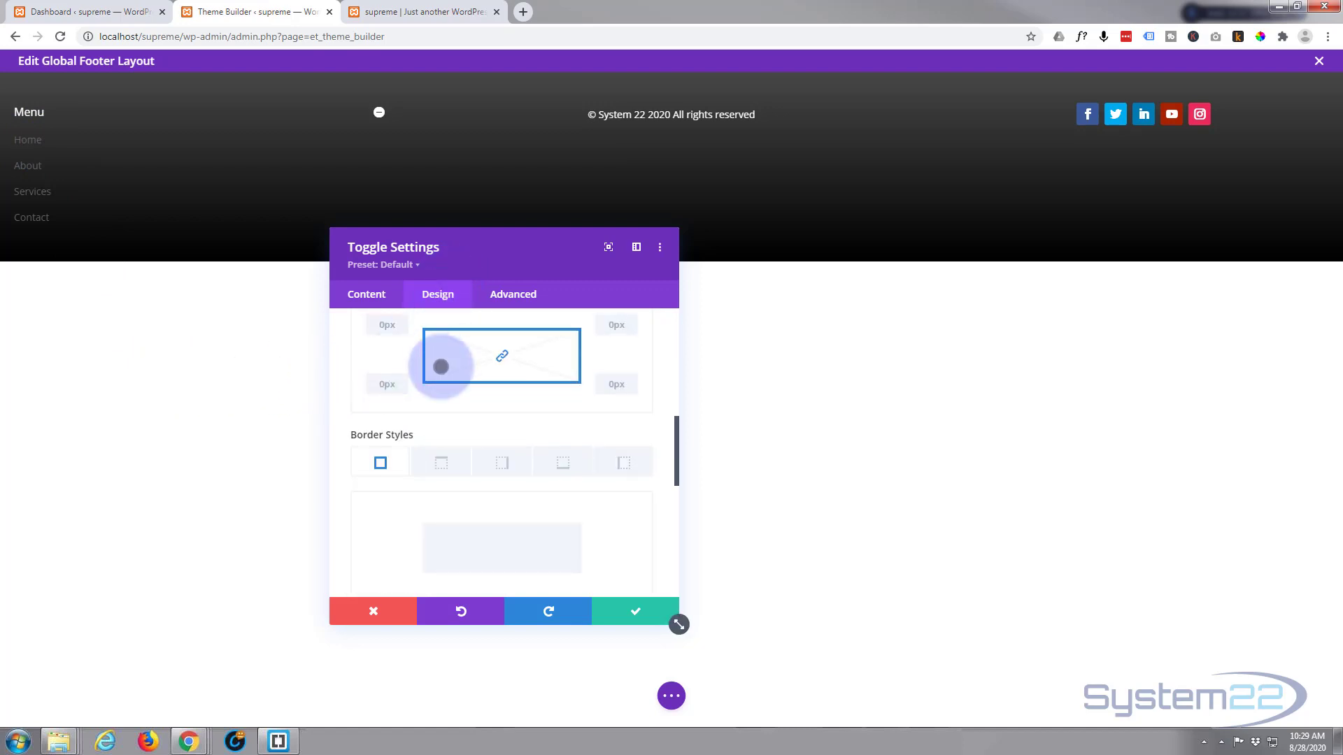
scroll(441, 366, up, 3)
click(442, 368)
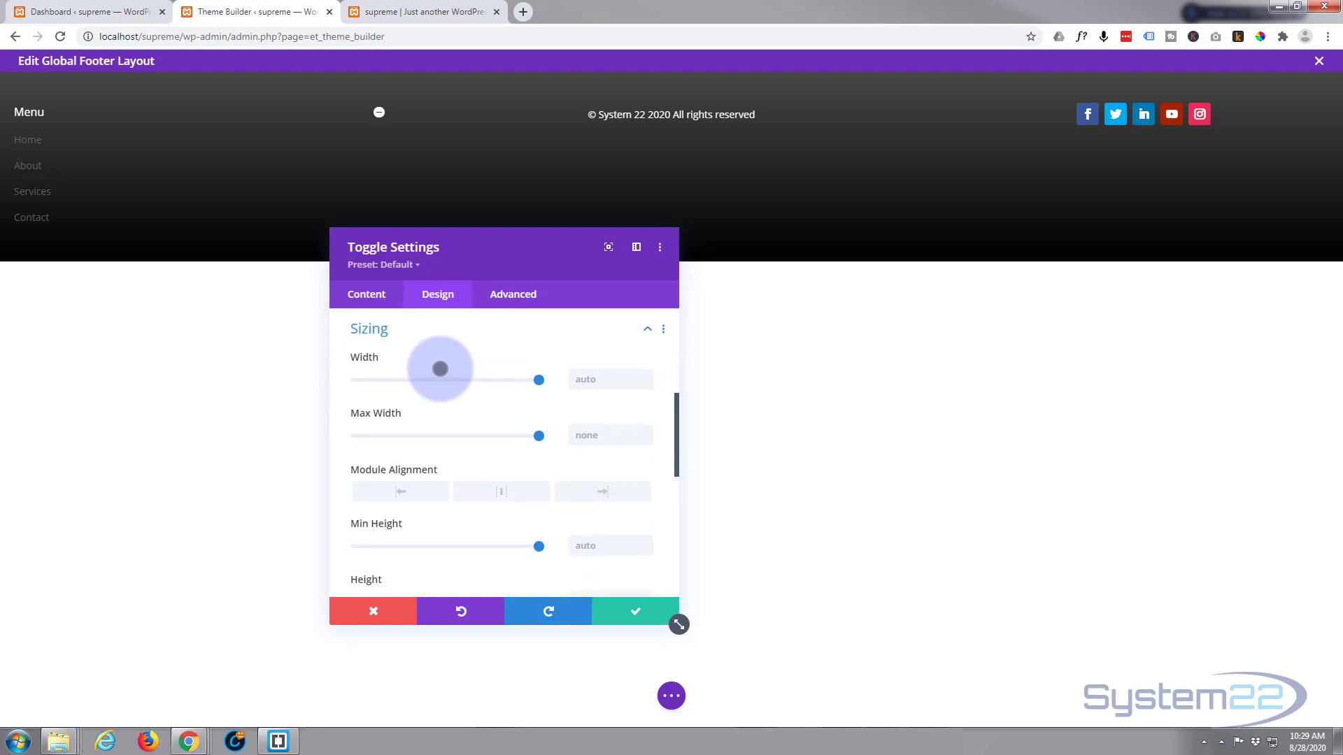
drag(539, 378, 407, 366)
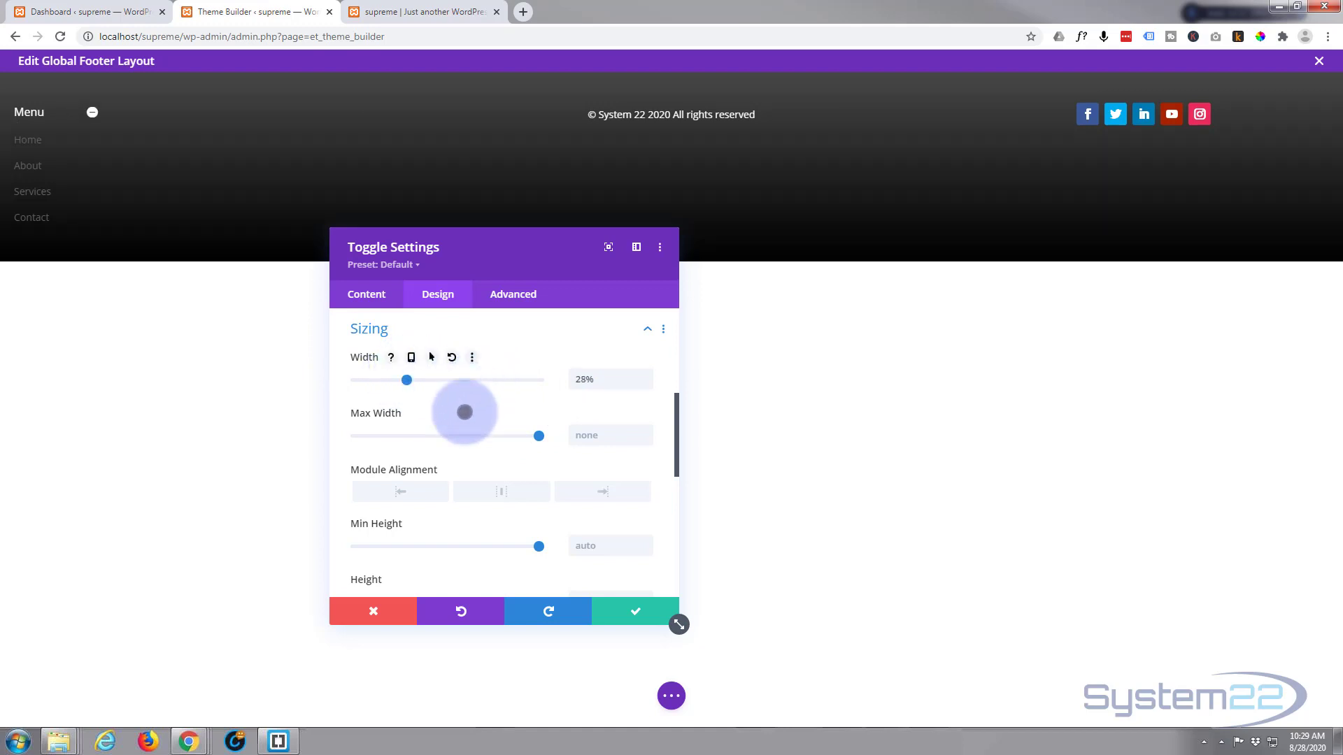
scroll(464, 410, up, 3)
scroll(465, 414, down, 2)
scroll(465, 413, down, 2)
click(494, 488)
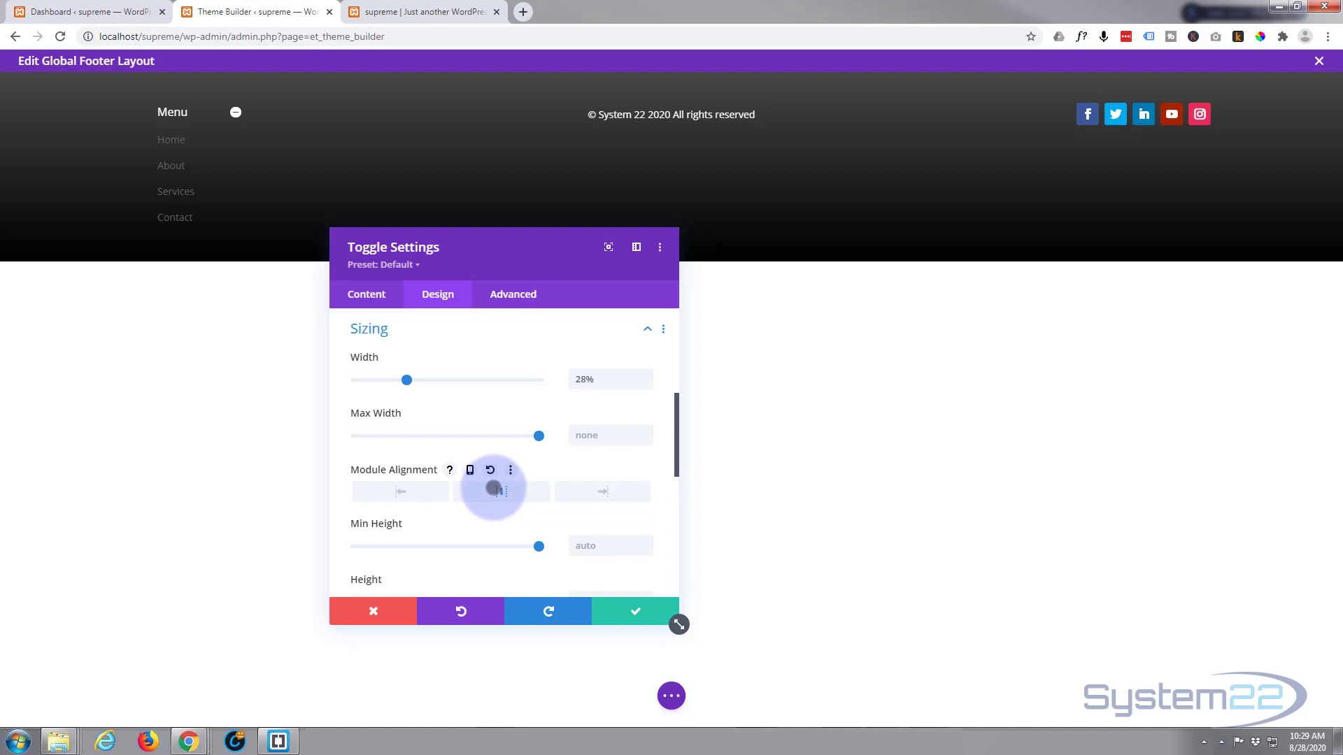
Step: Set the toggle's body text colour to white #ffffff
scroll(487, 488, up, 2)
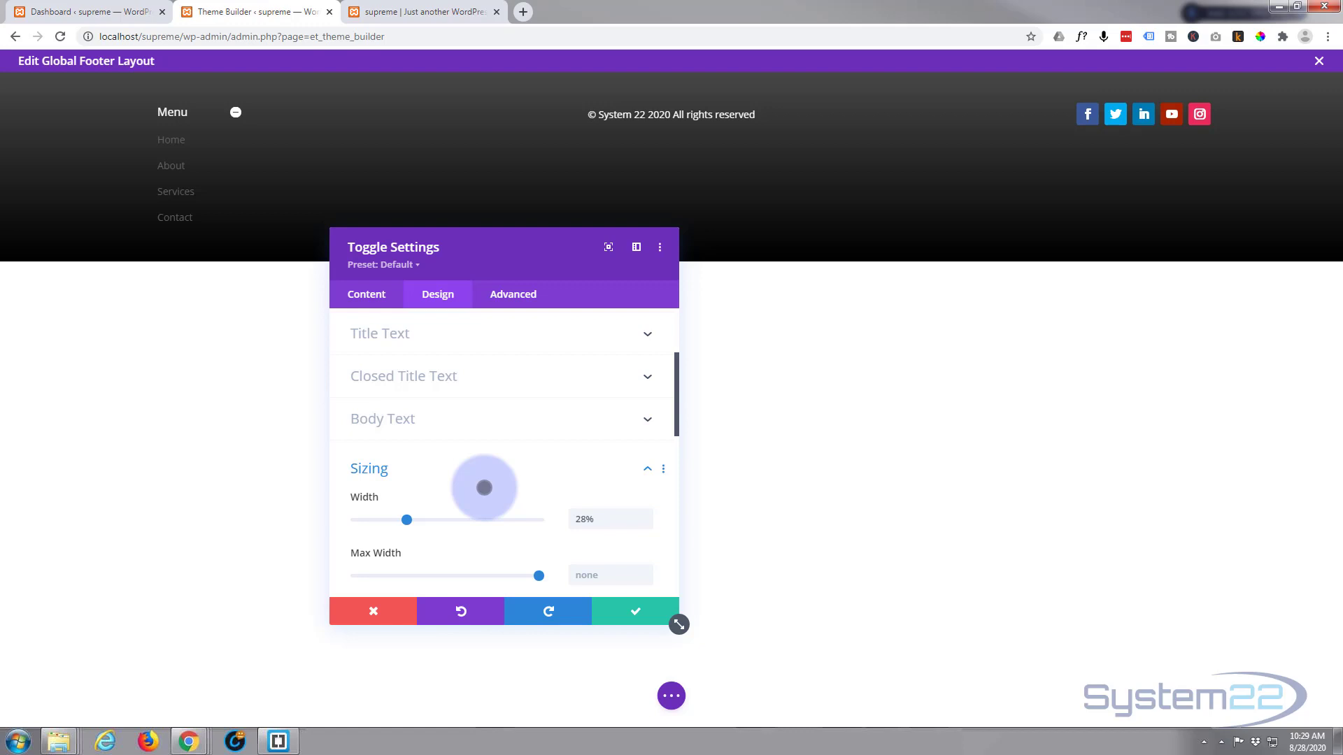
click(518, 413)
scroll(423, 437, down, 3)
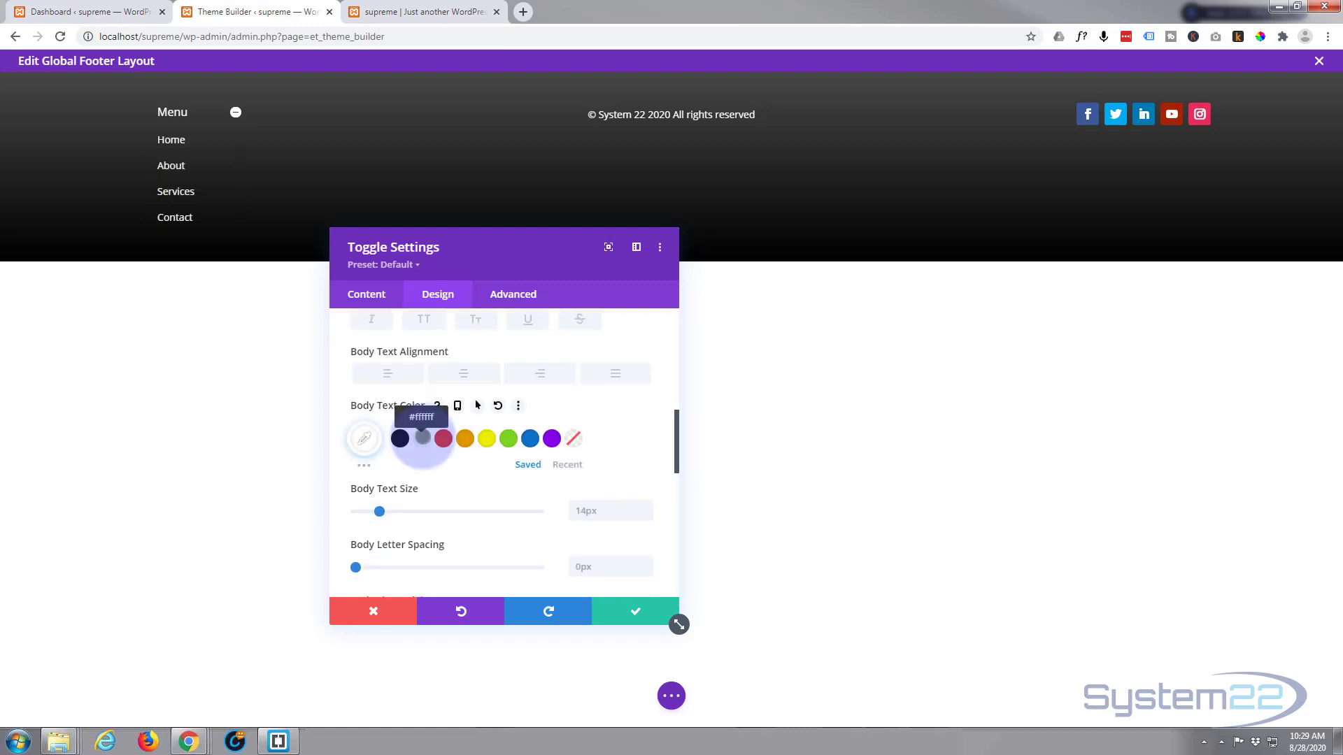
click(422, 438)
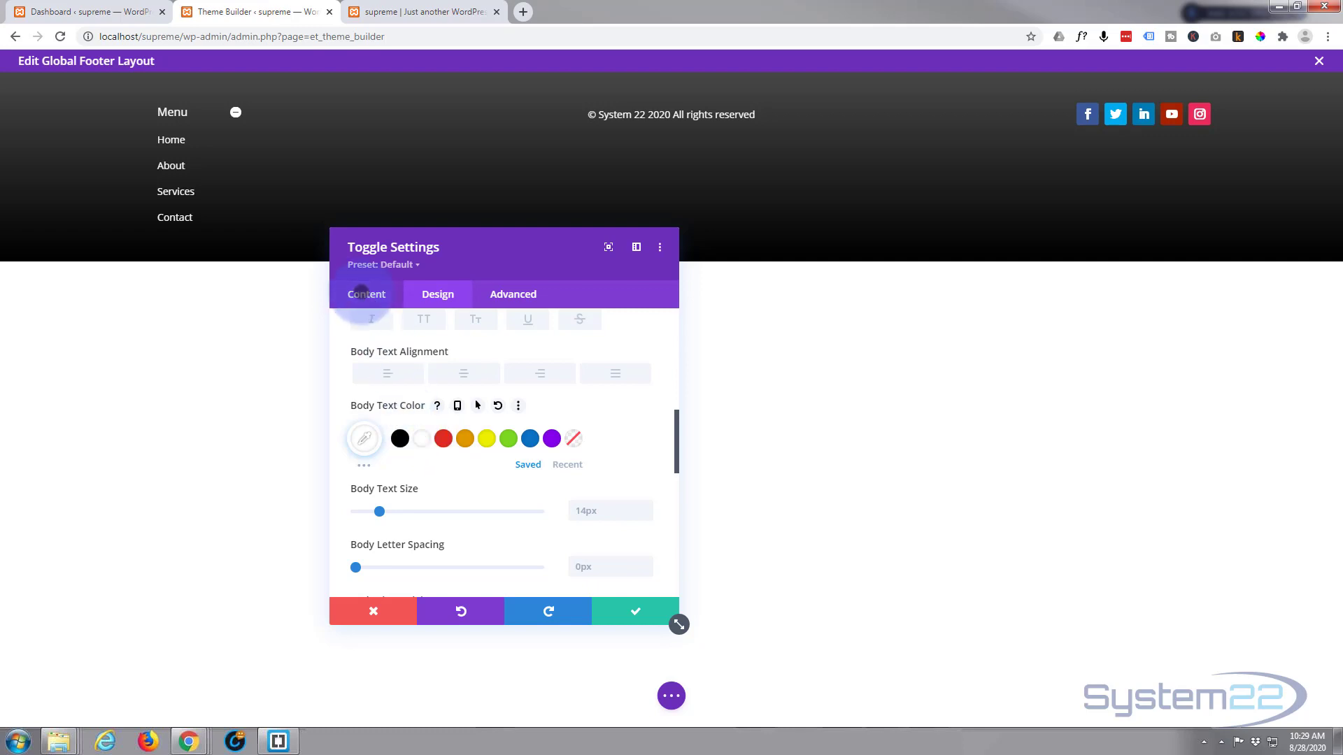
Step: Set the Menu toggle's default State to Close after briefly trying Open
click(361, 292)
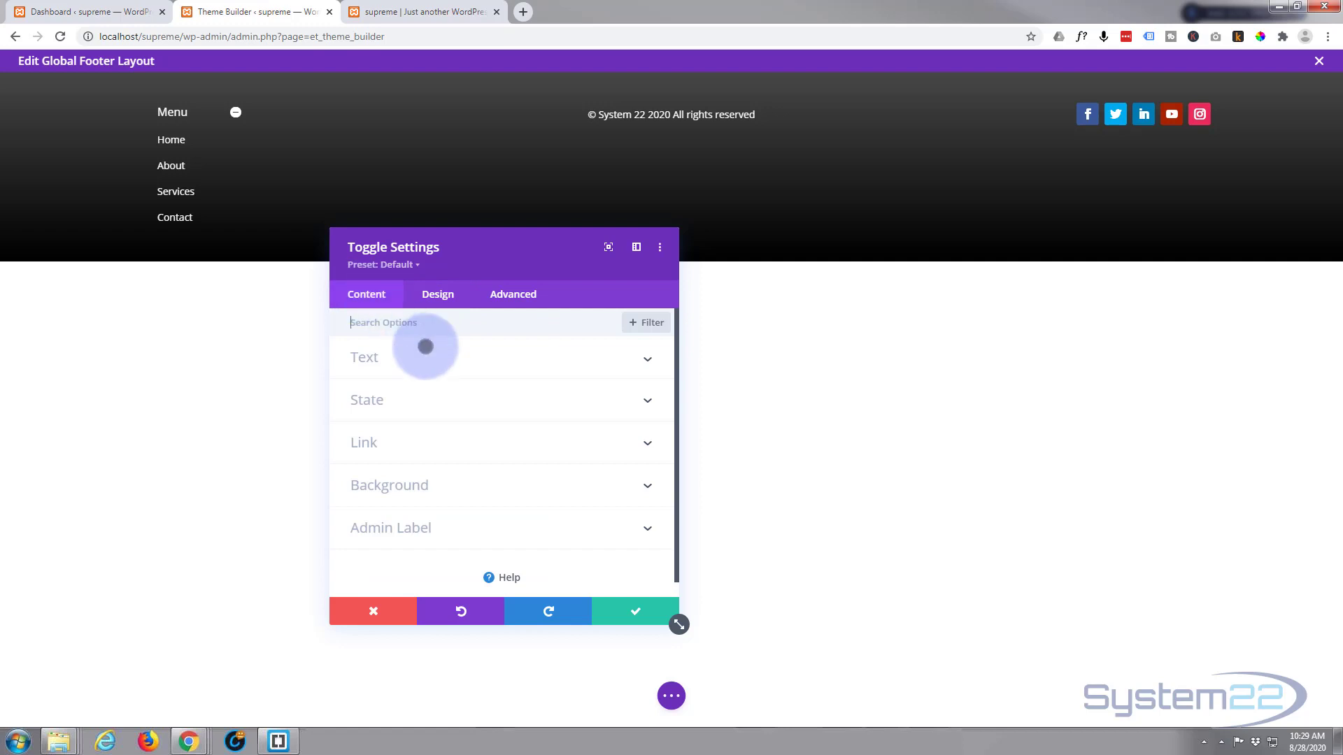
click(427, 399)
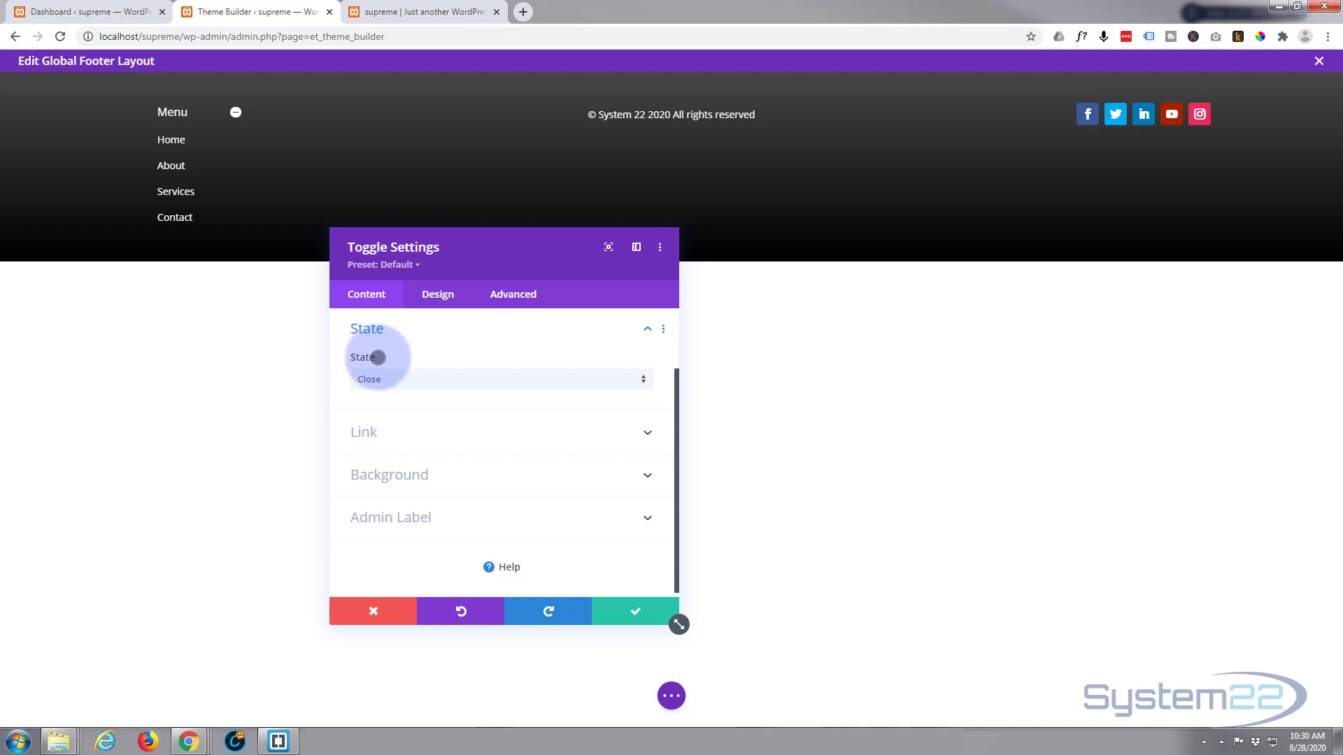
click(451, 381)
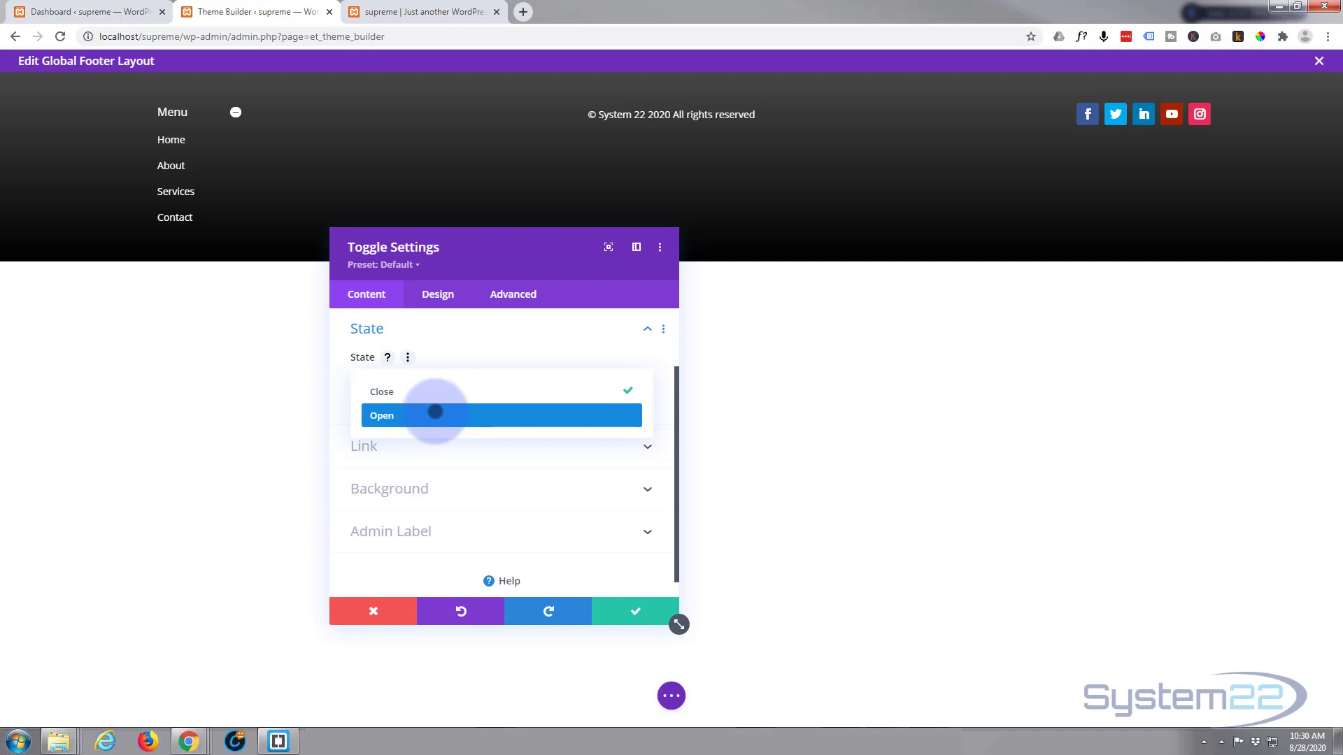
click(435, 412)
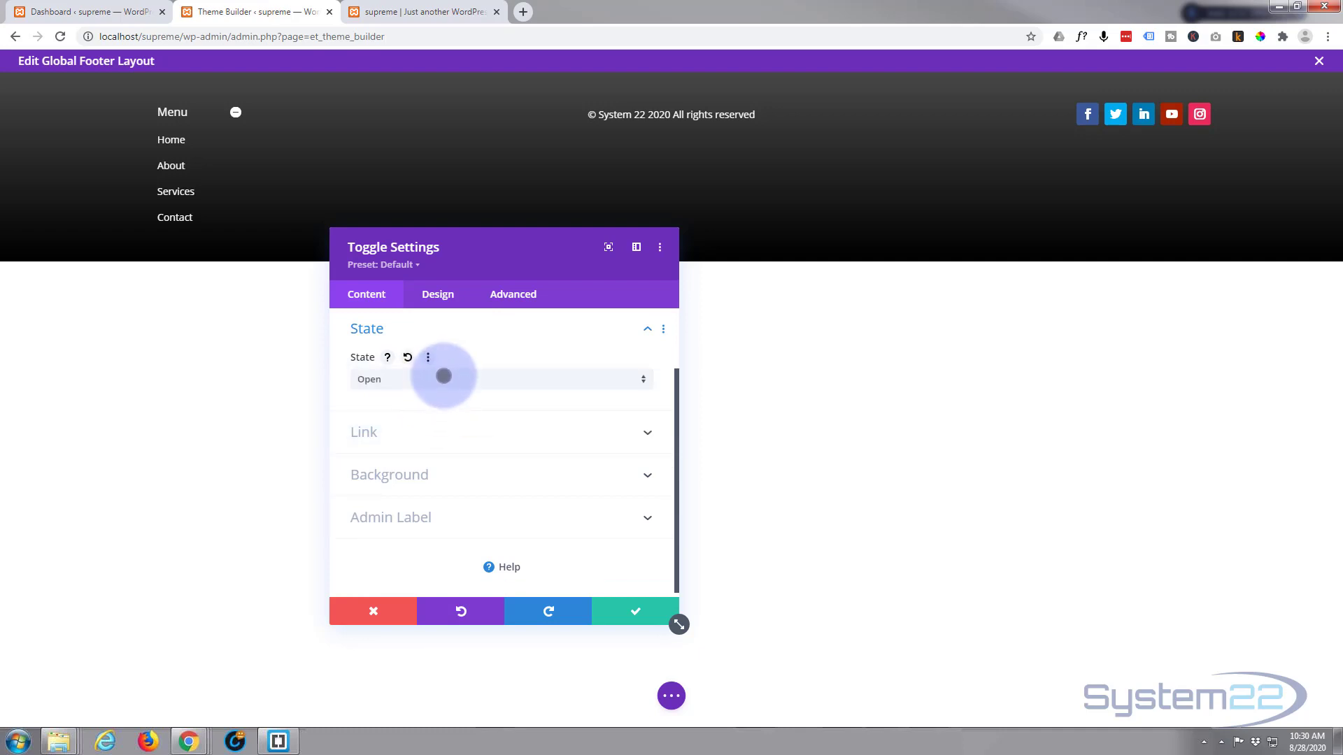
click(443, 377)
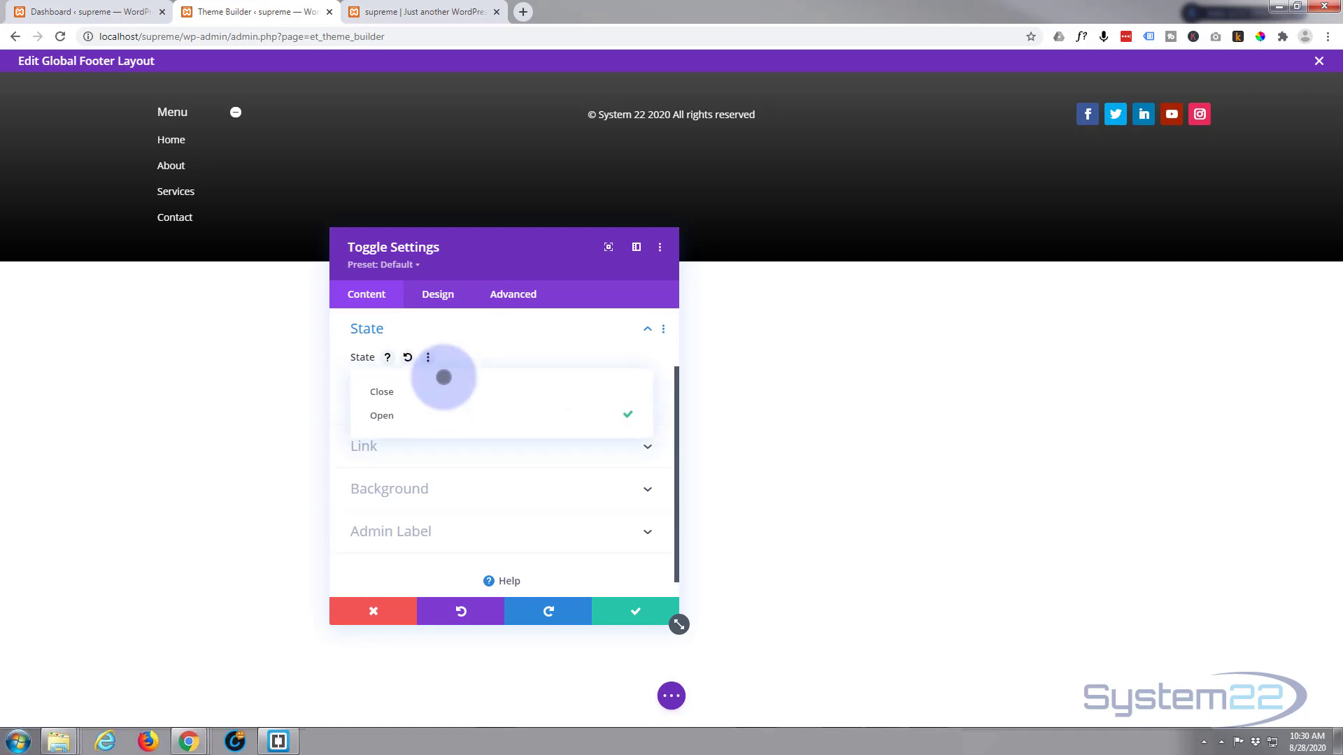
click(433, 392)
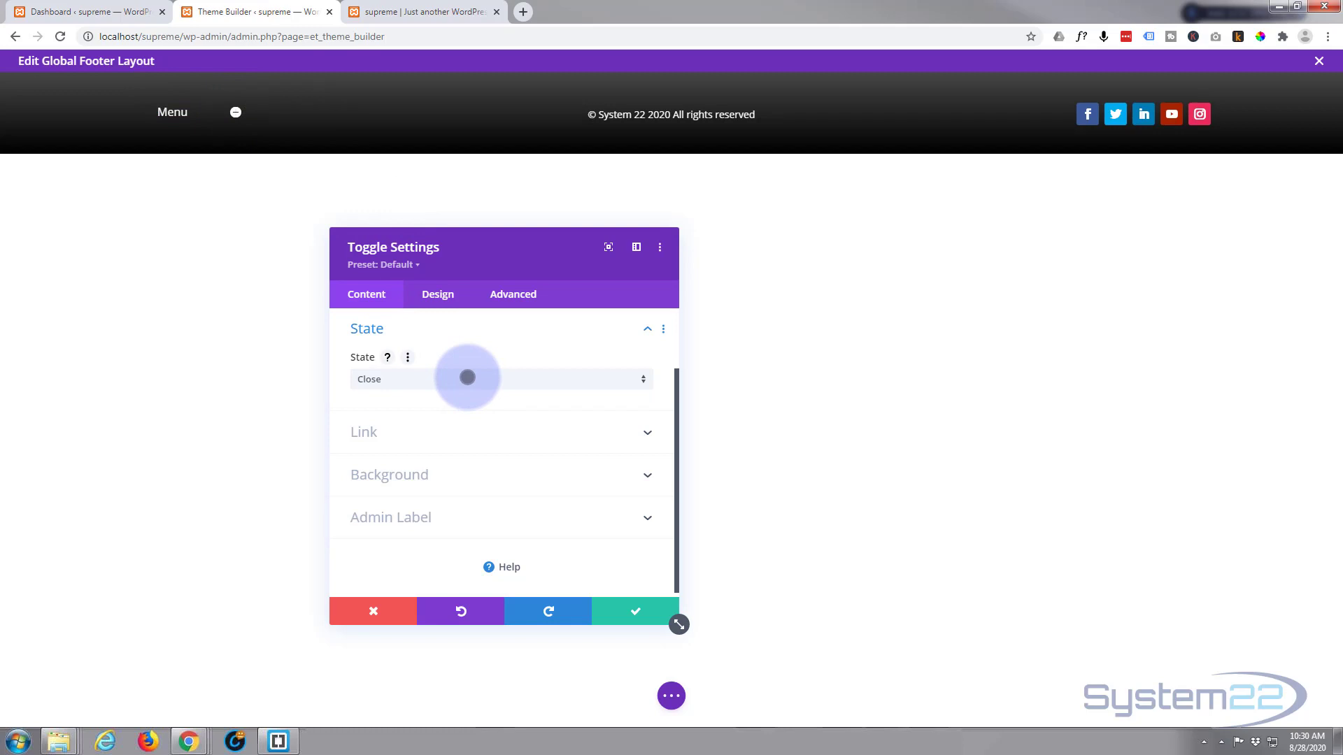
click(467, 376)
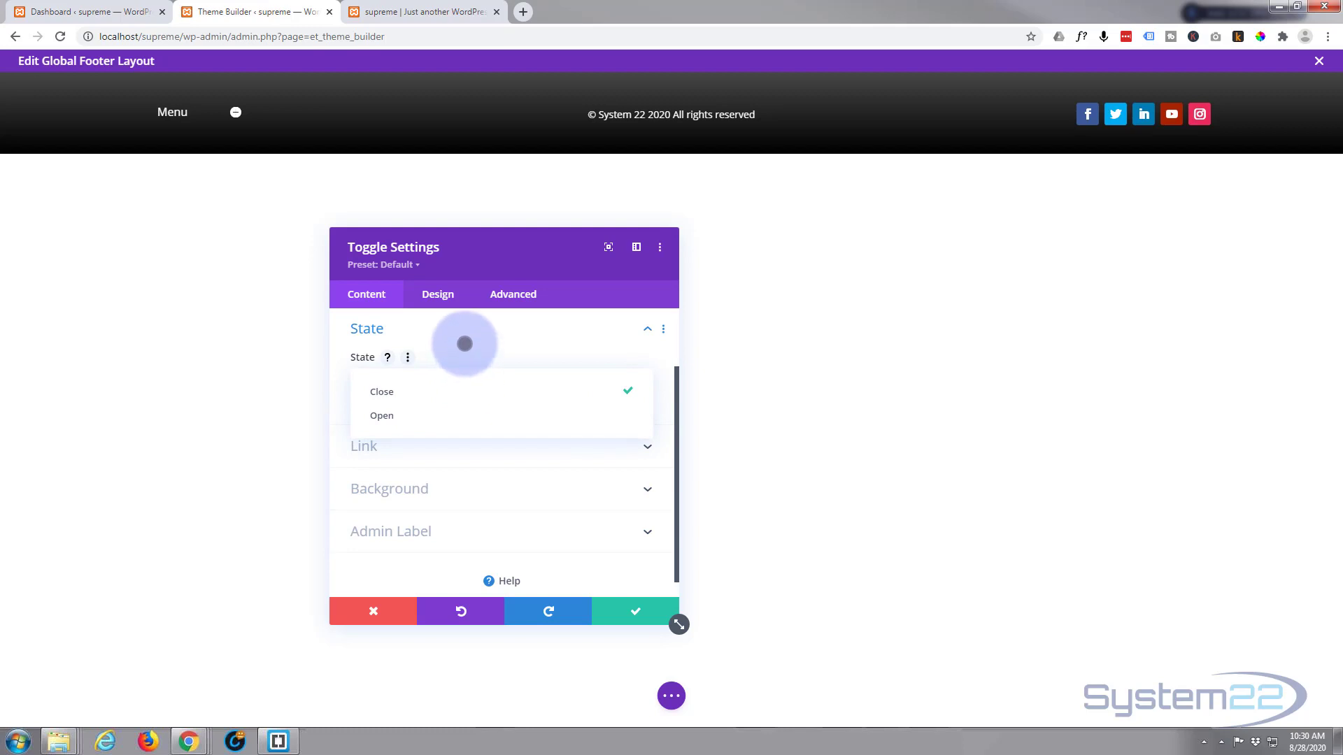
click(464, 334)
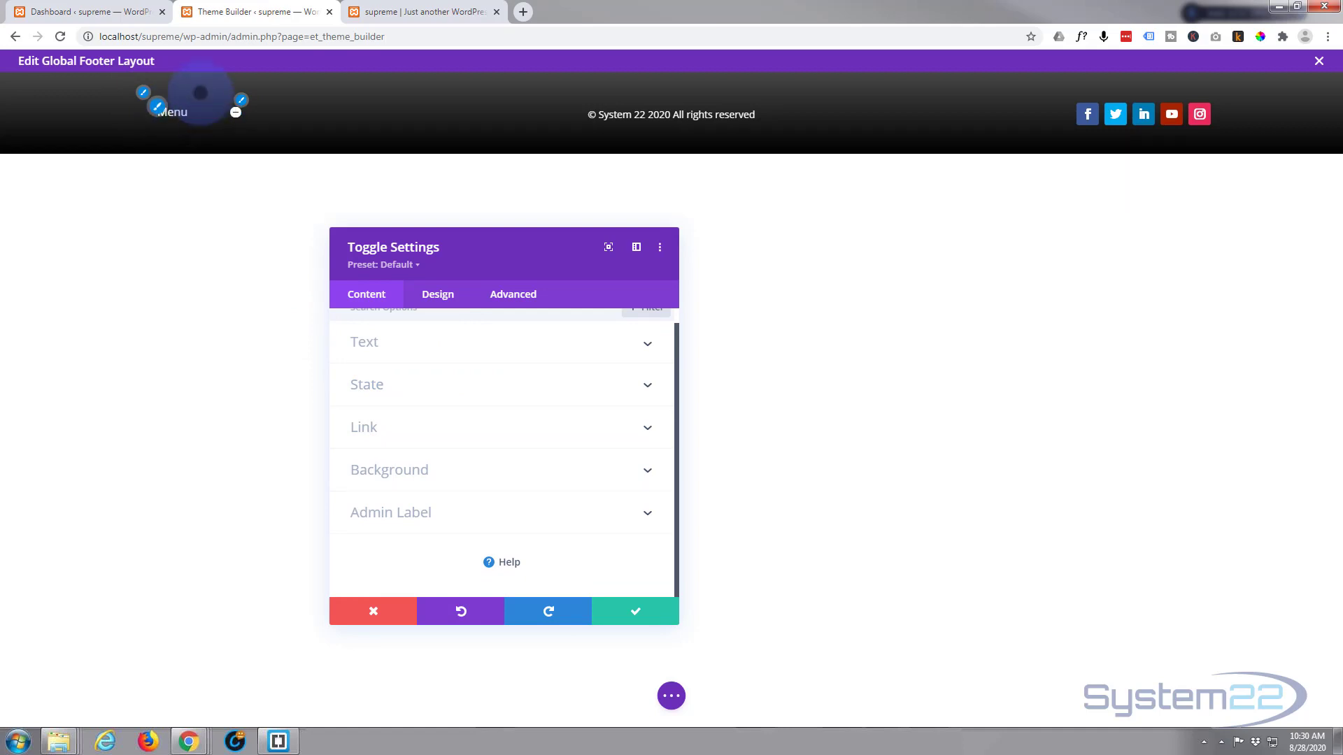
Step: Save, duplicate the Menu toggle, and set the copy's State to Open
click(634, 616)
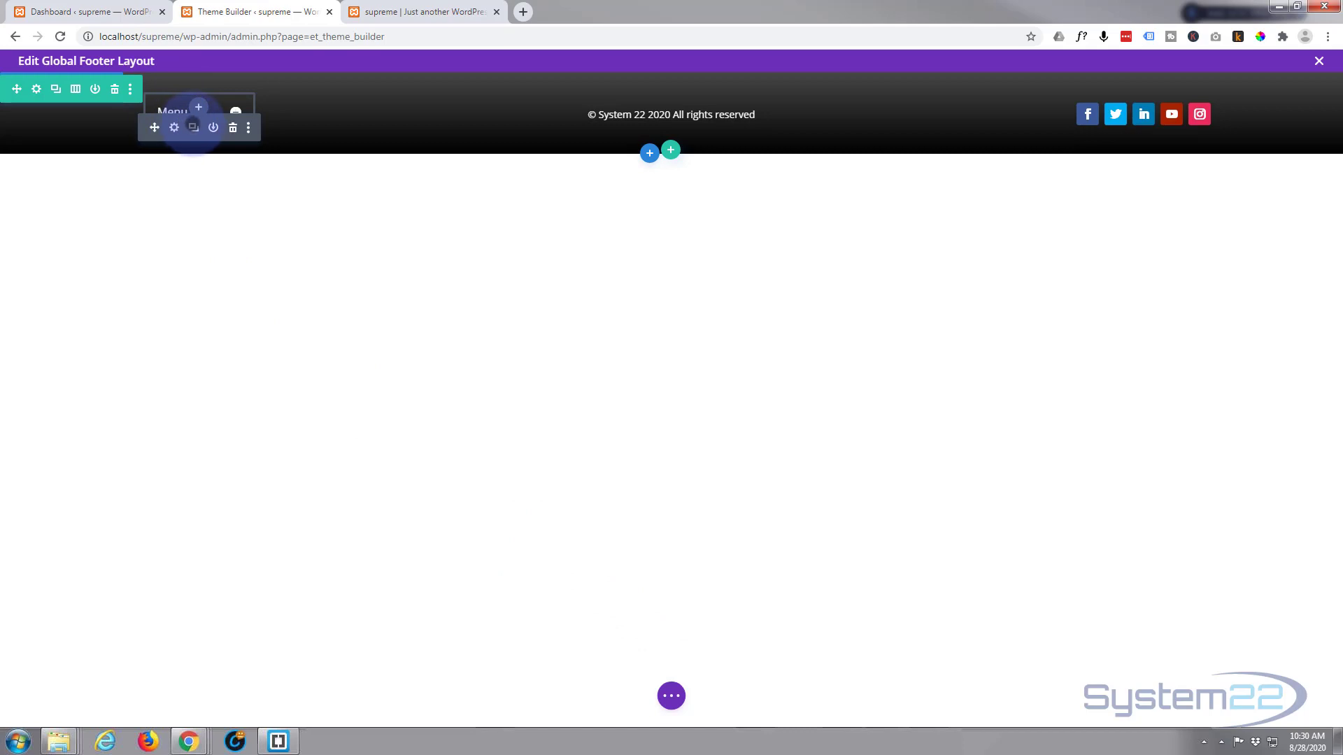
click(193, 127)
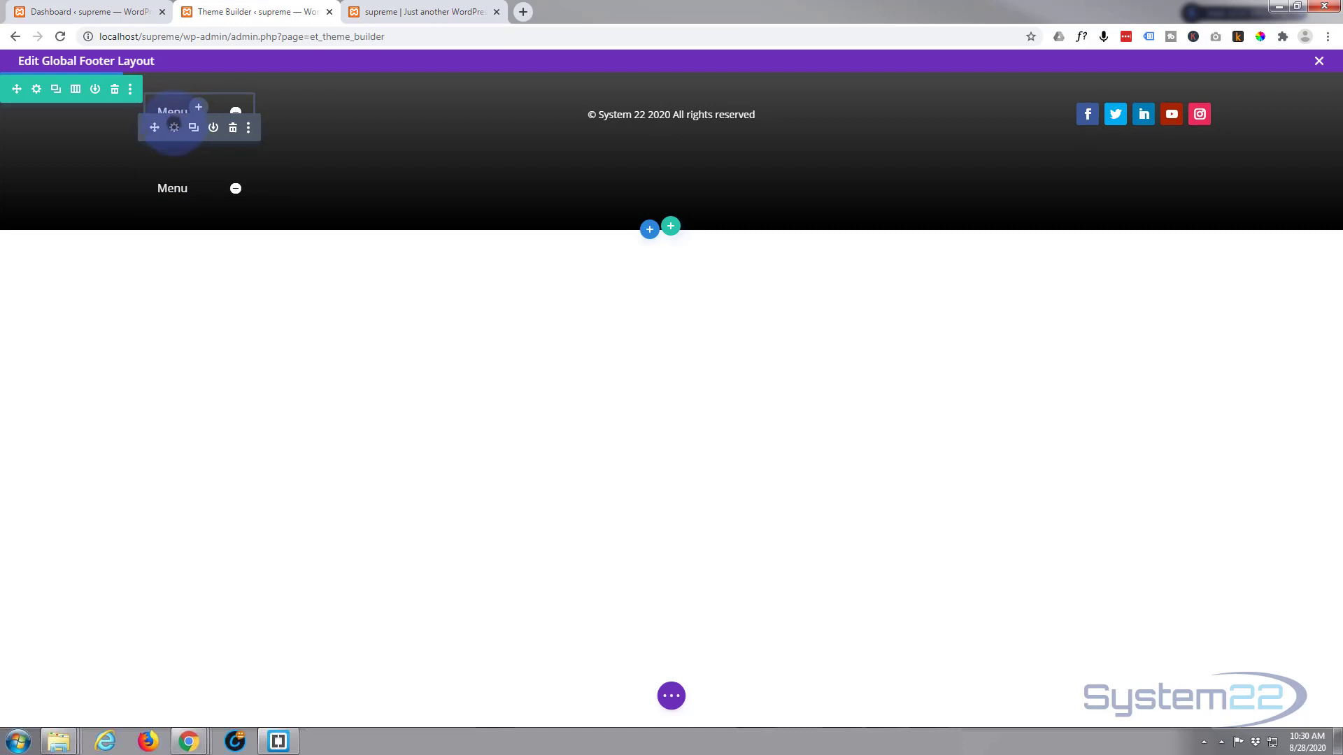
click(174, 127)
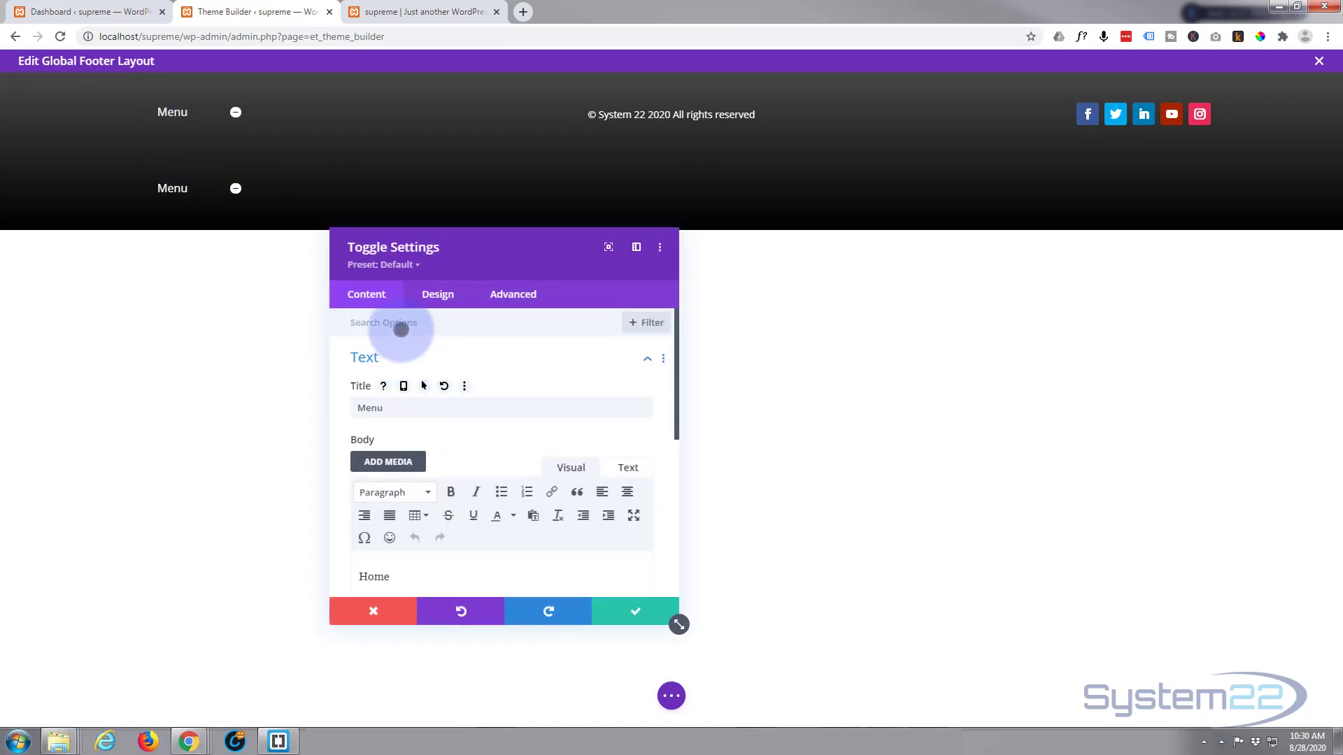
scroll(399, 330, down, 5)
scroll(399, 329, down, 2)
click(414, 384)
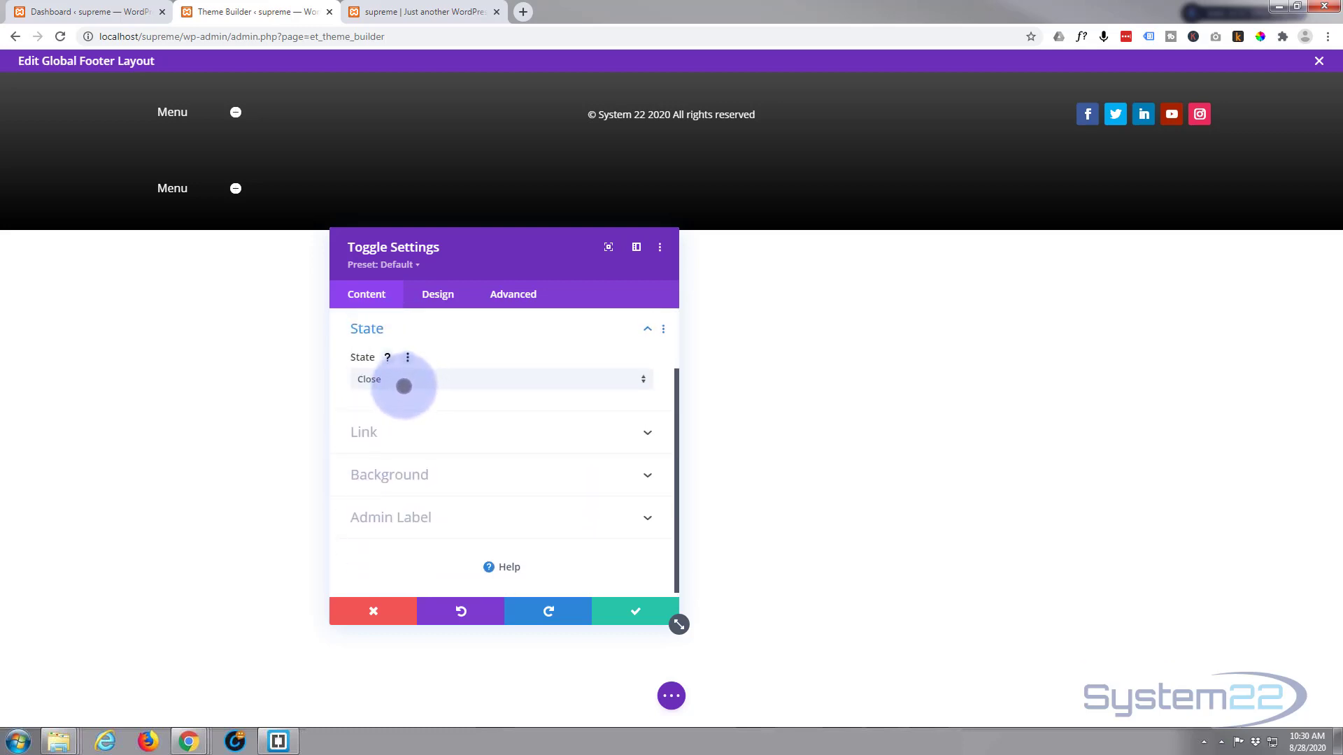
click(429, 378)
click(399, 415)
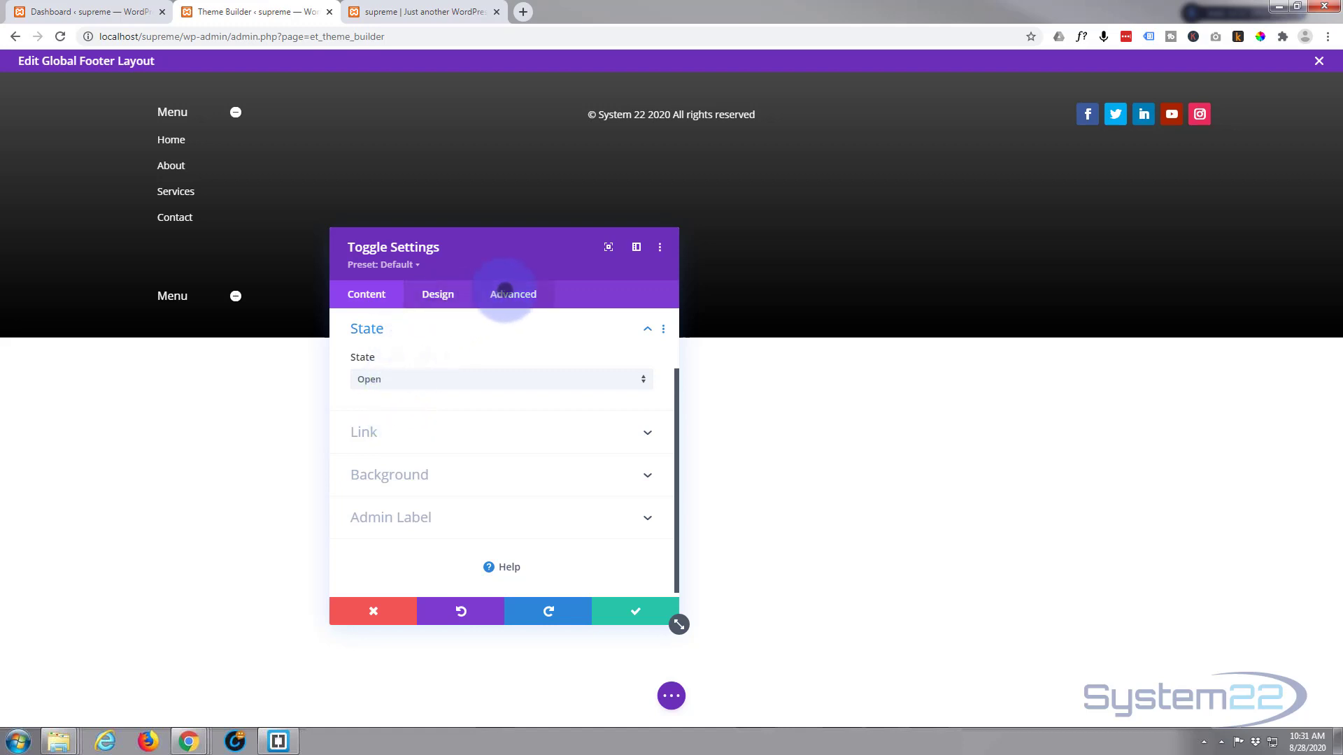
Step: Disable the open toggle on Phone and Tablet and save its settings
click(505, 292)
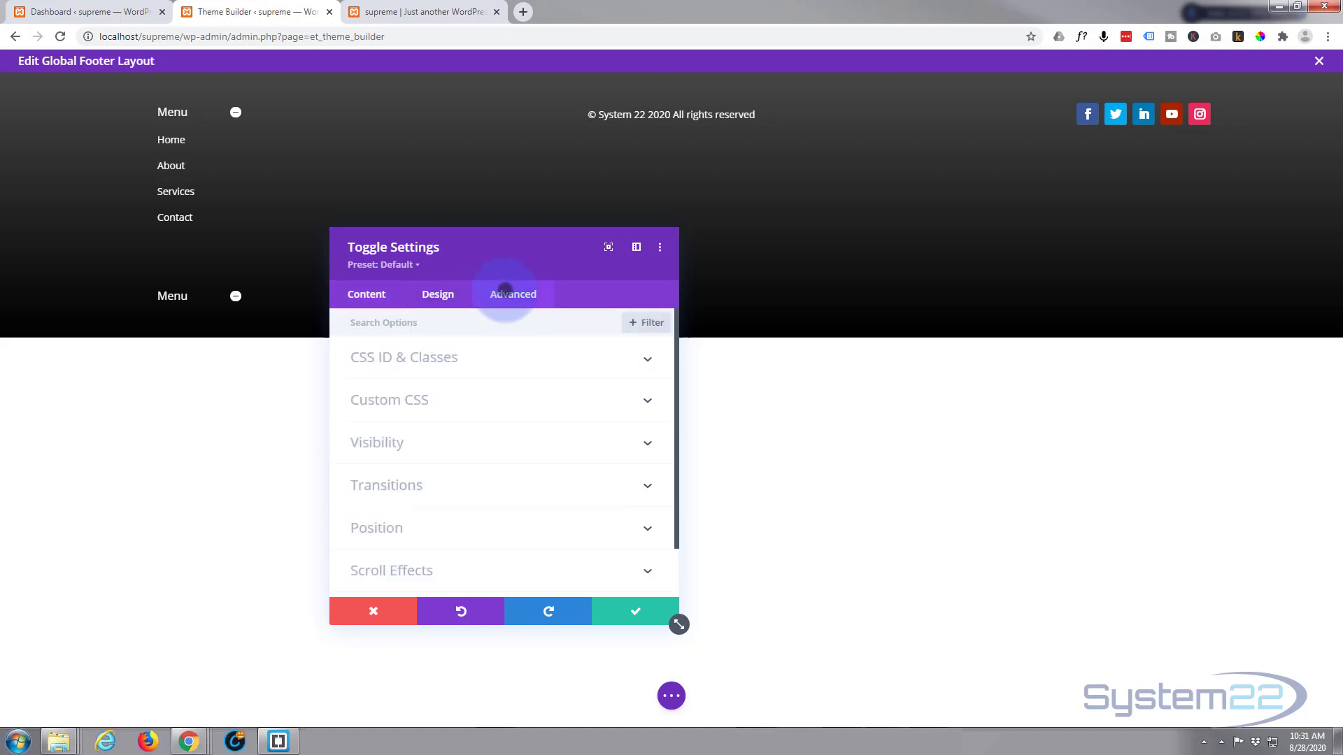
click(480, 442)
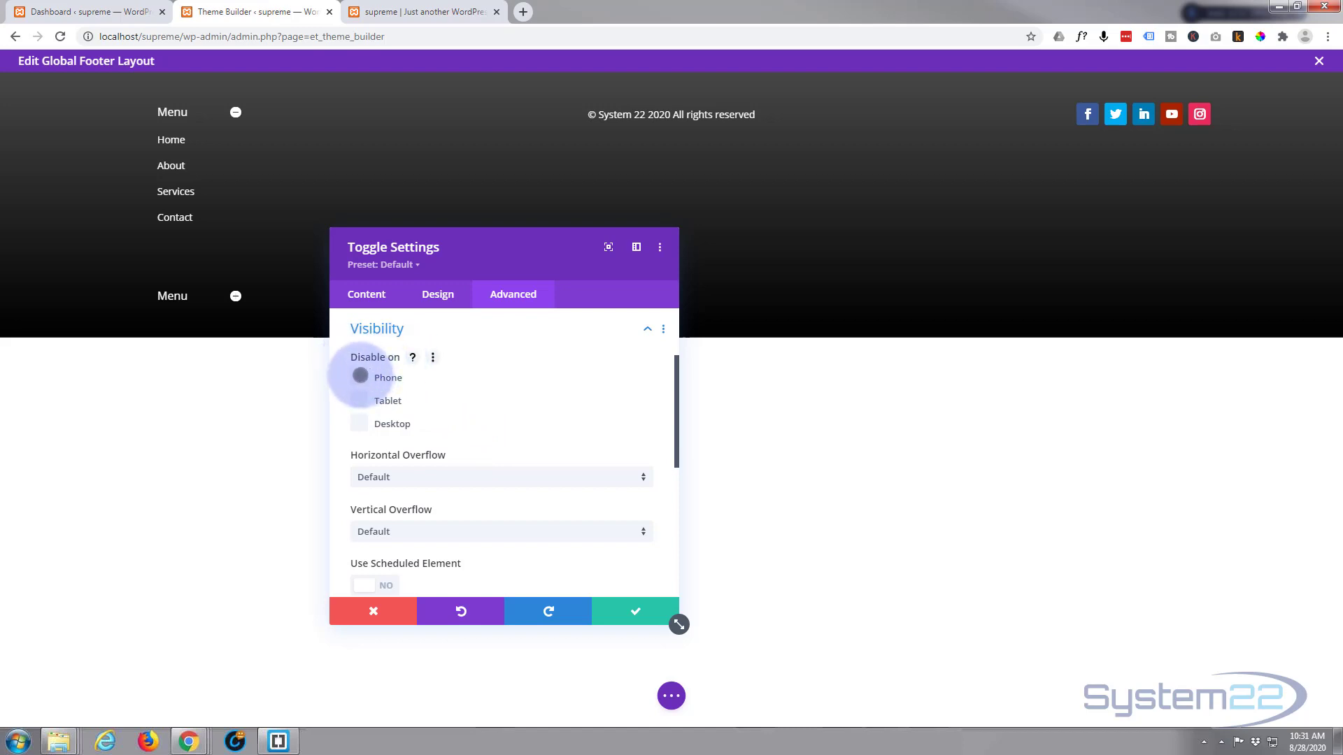
click(360, 376)
click(359, 397)
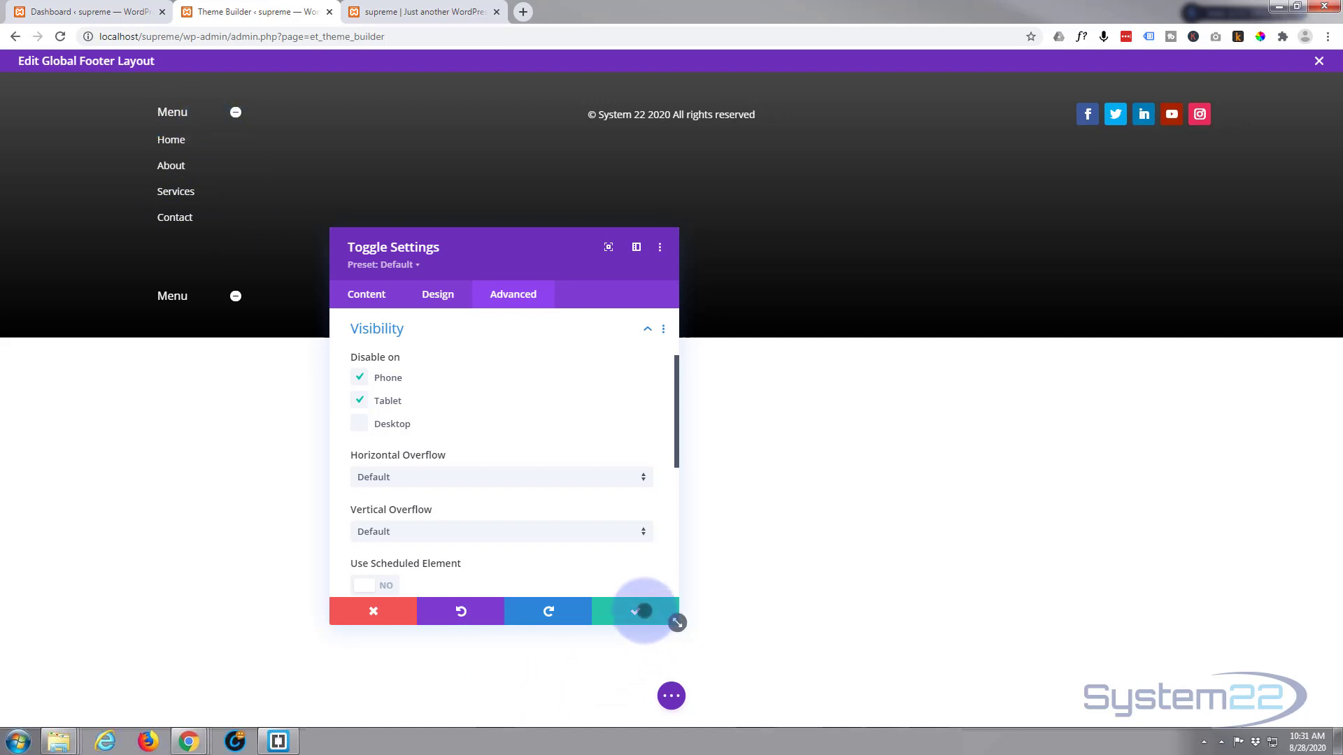
click(642, 610)
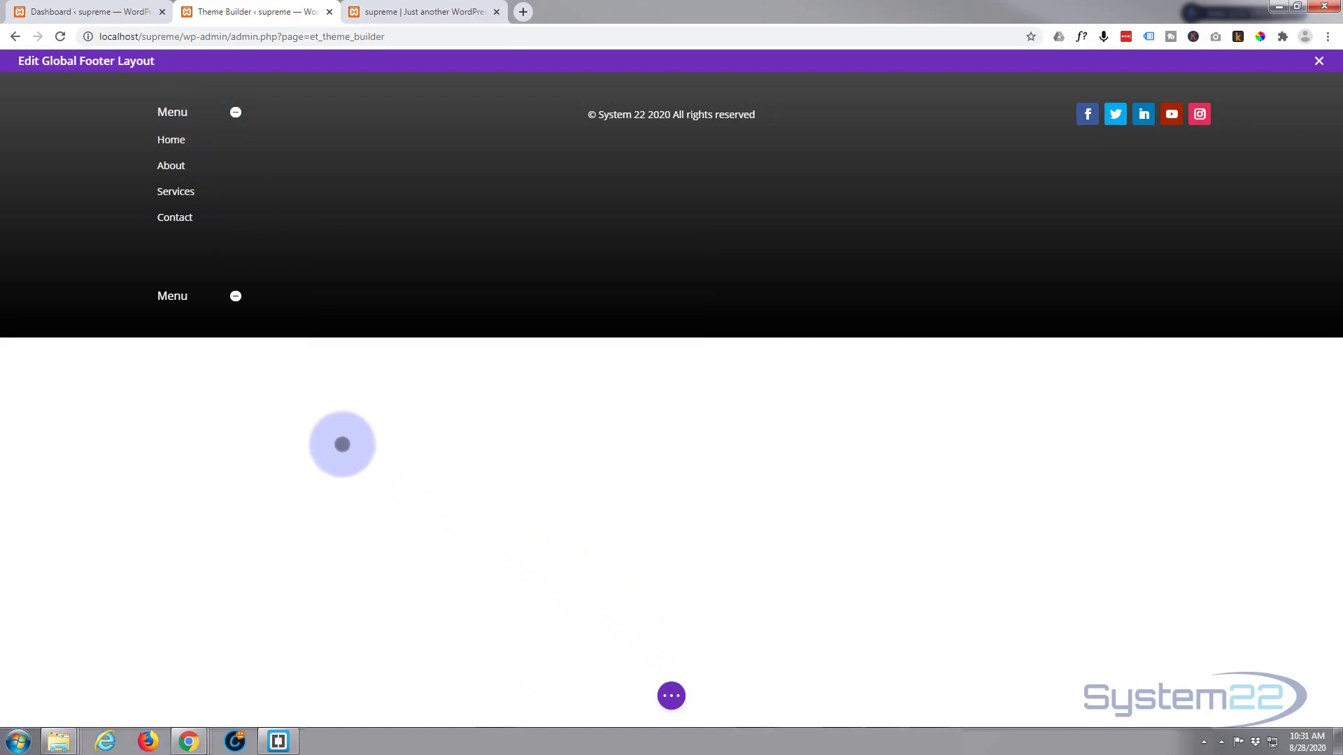
Step: Confirm the lower Menu toggle's State is Close and disable it on tablet and desktop
mouse_move(176, 301)
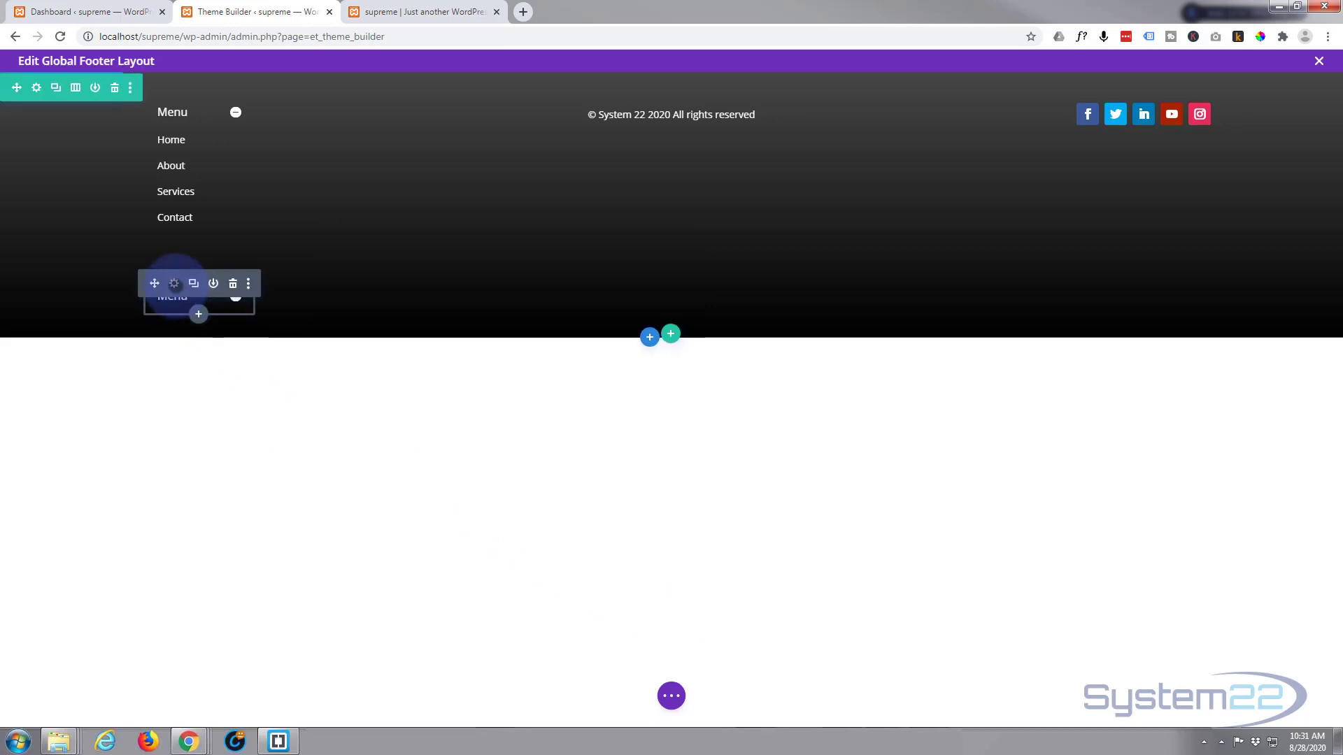
click(174, 283)
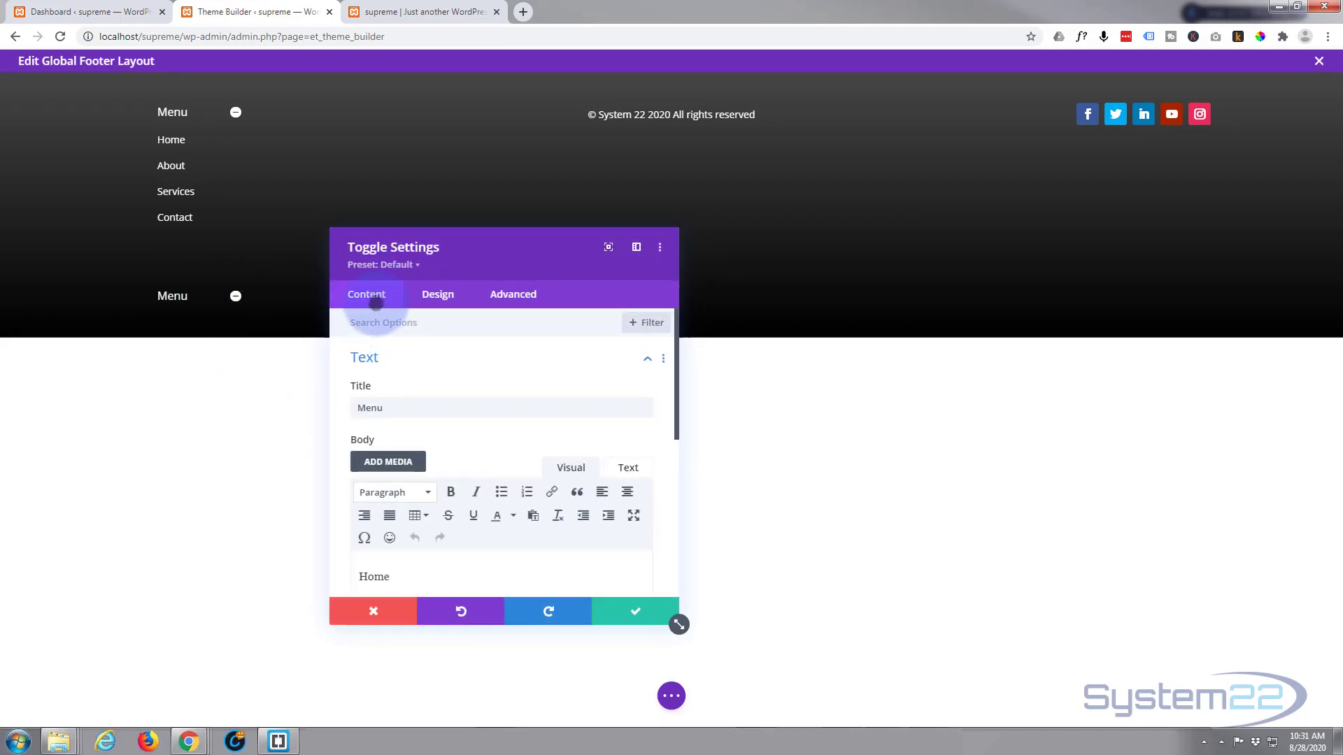
scroll(381, 351, down, 5)
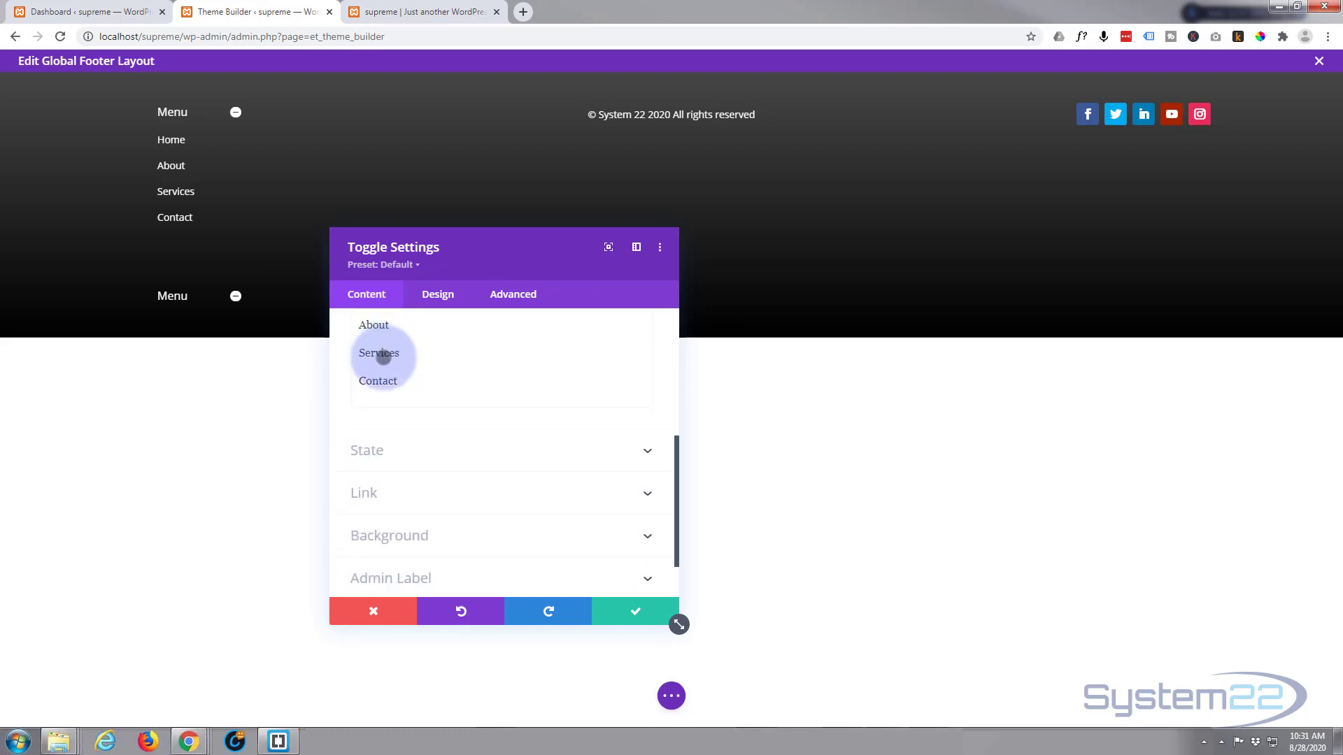
click(423, 451)
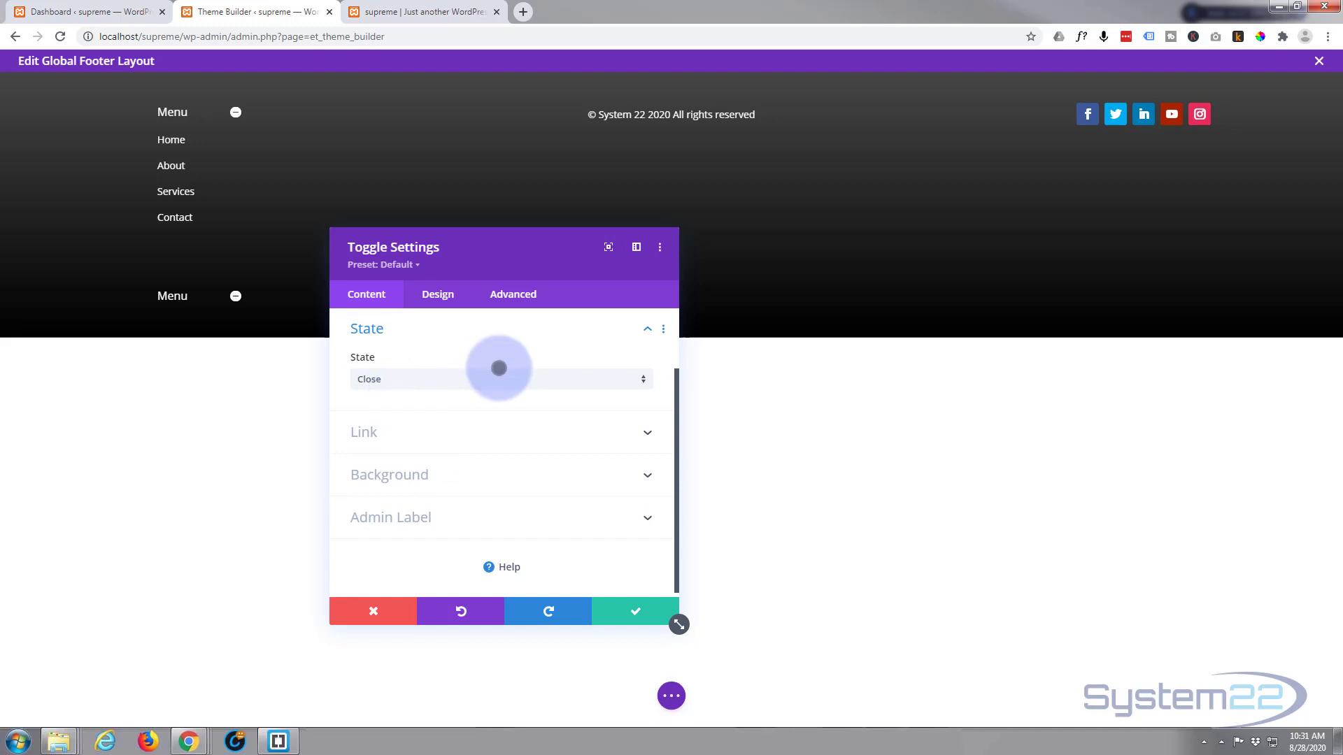
click(510, 293)
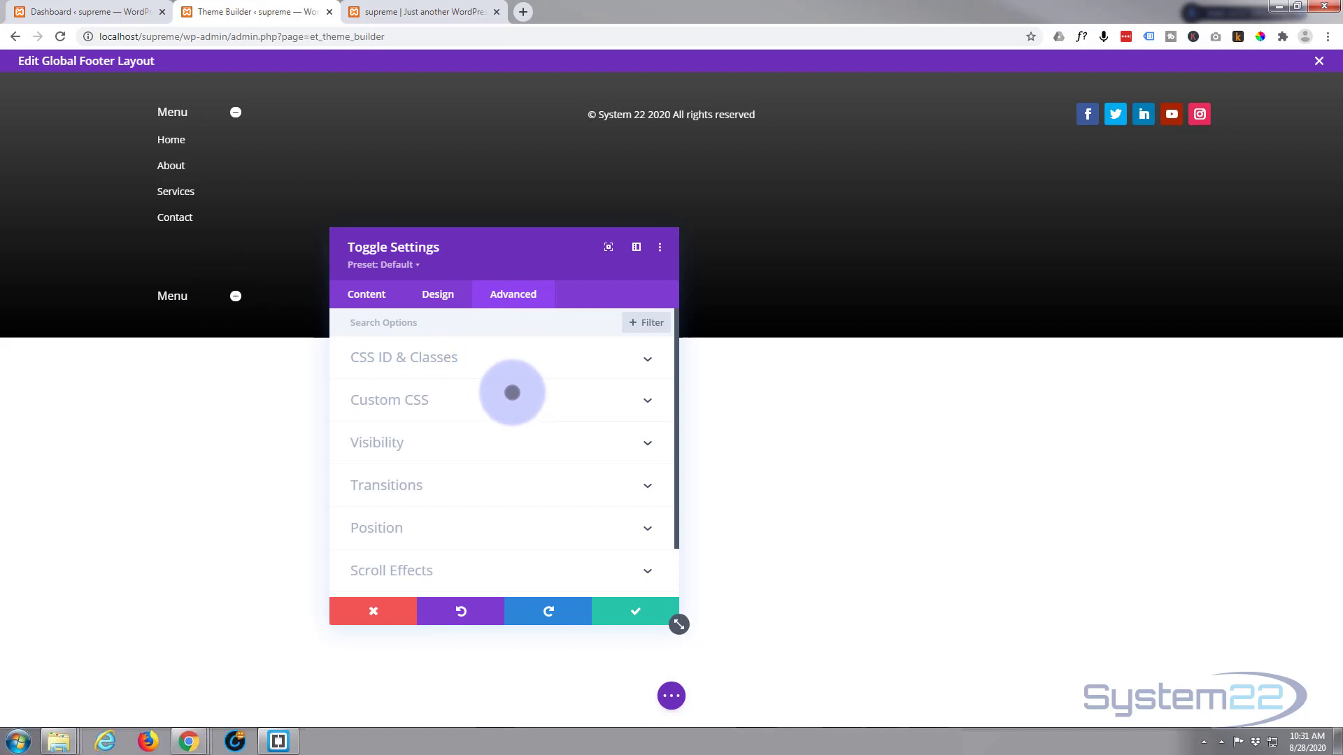
click(471, 434)
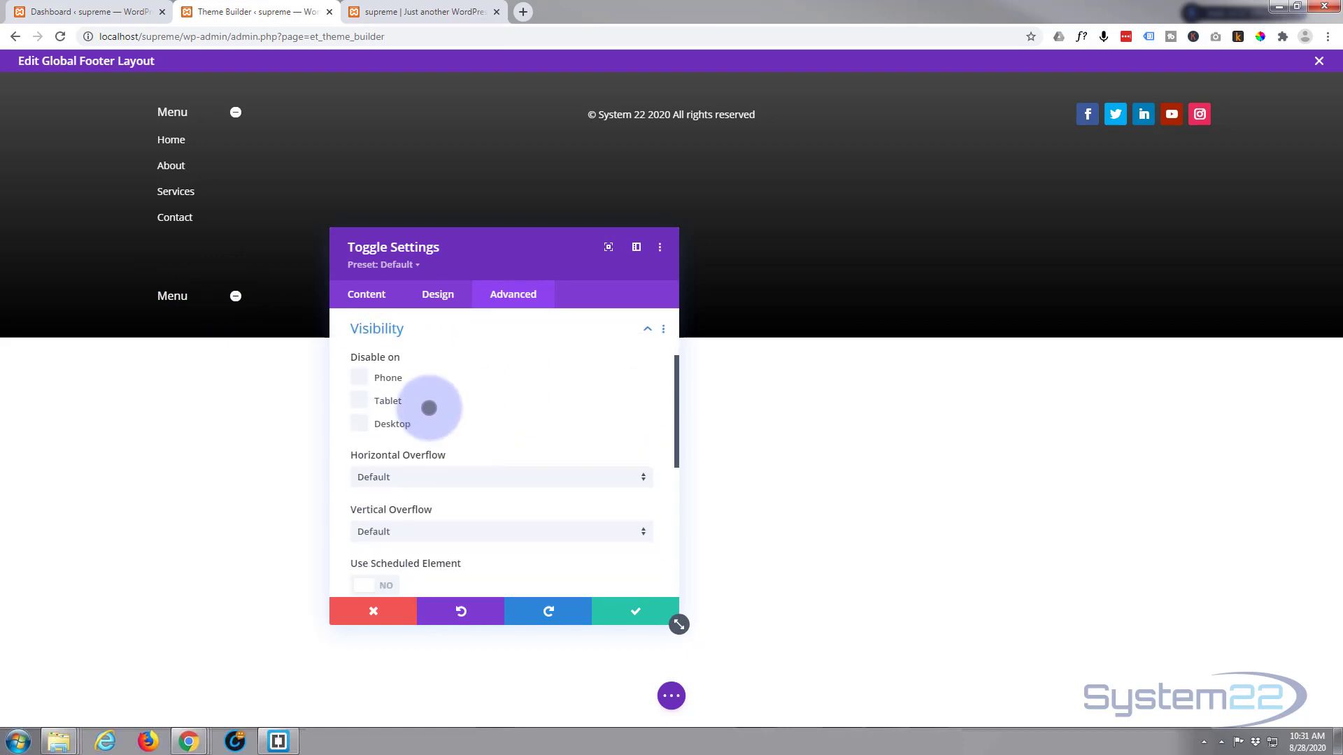
click(358, 399)
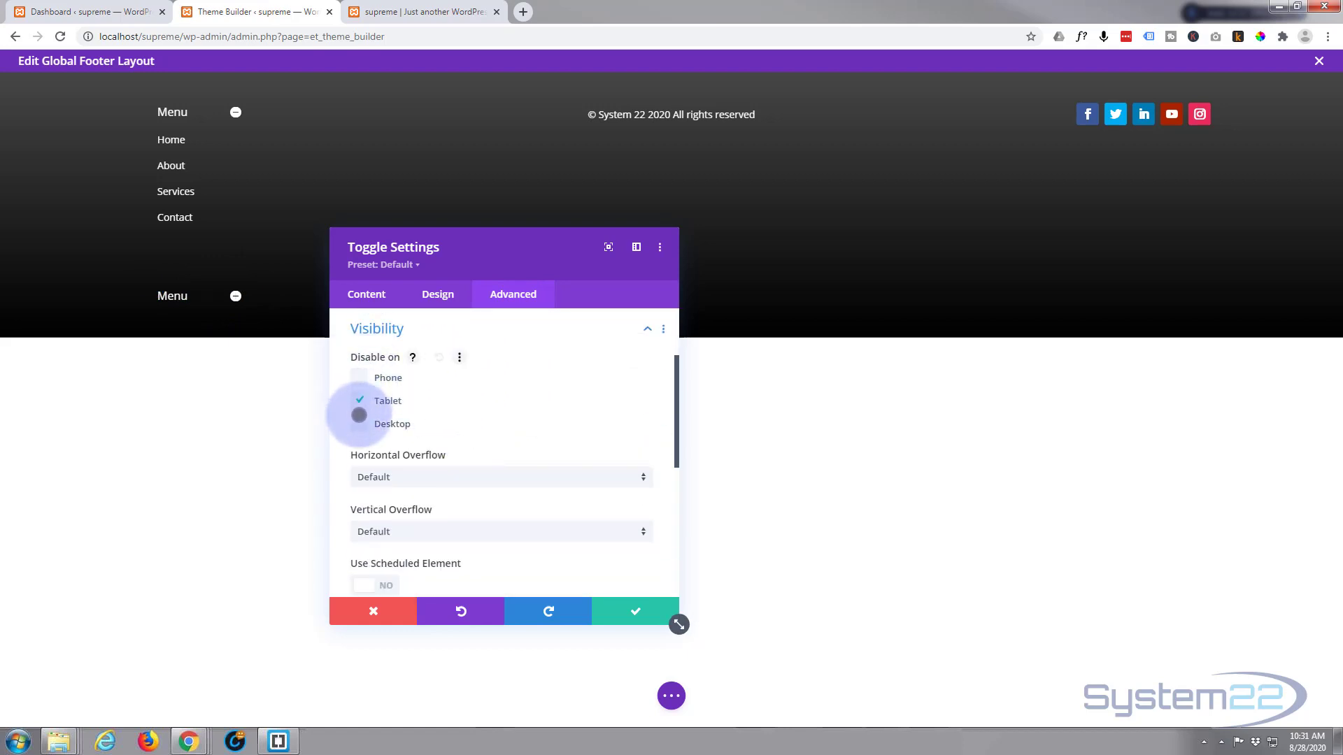
click(357, 422)
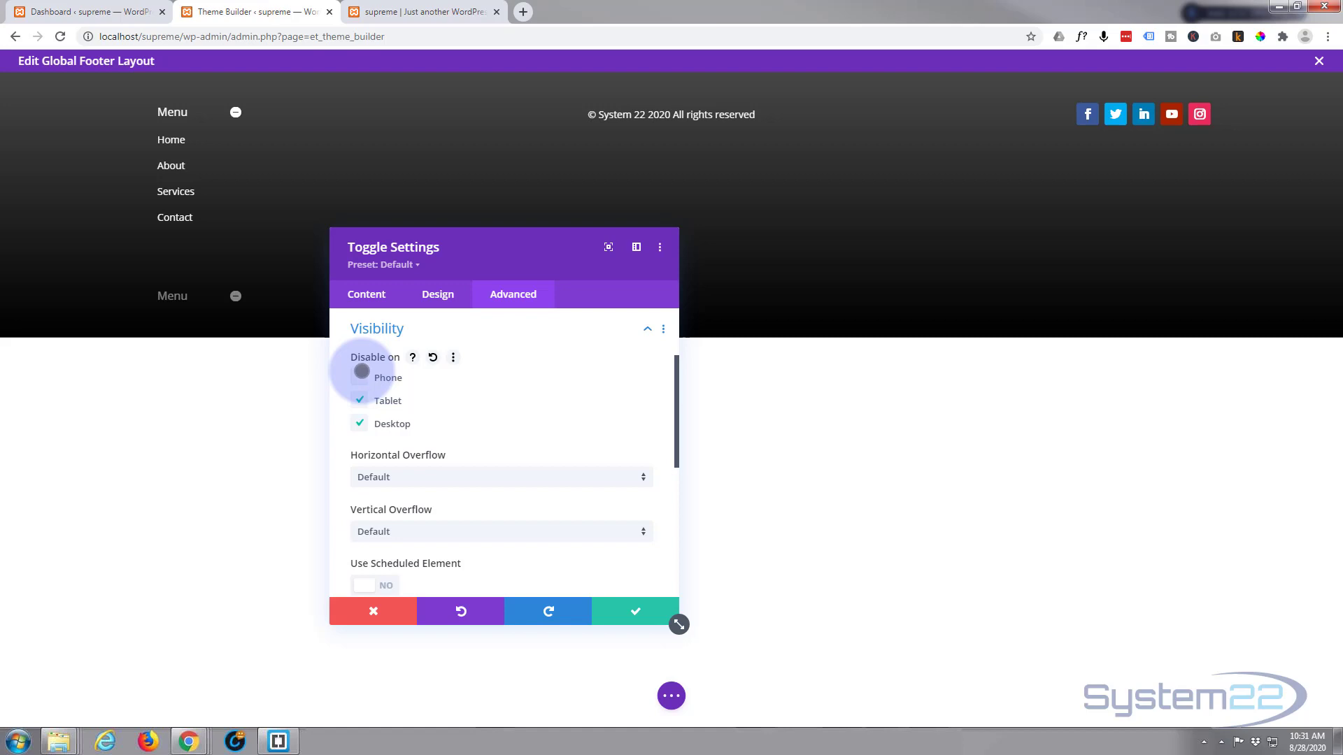
click(626, 613)
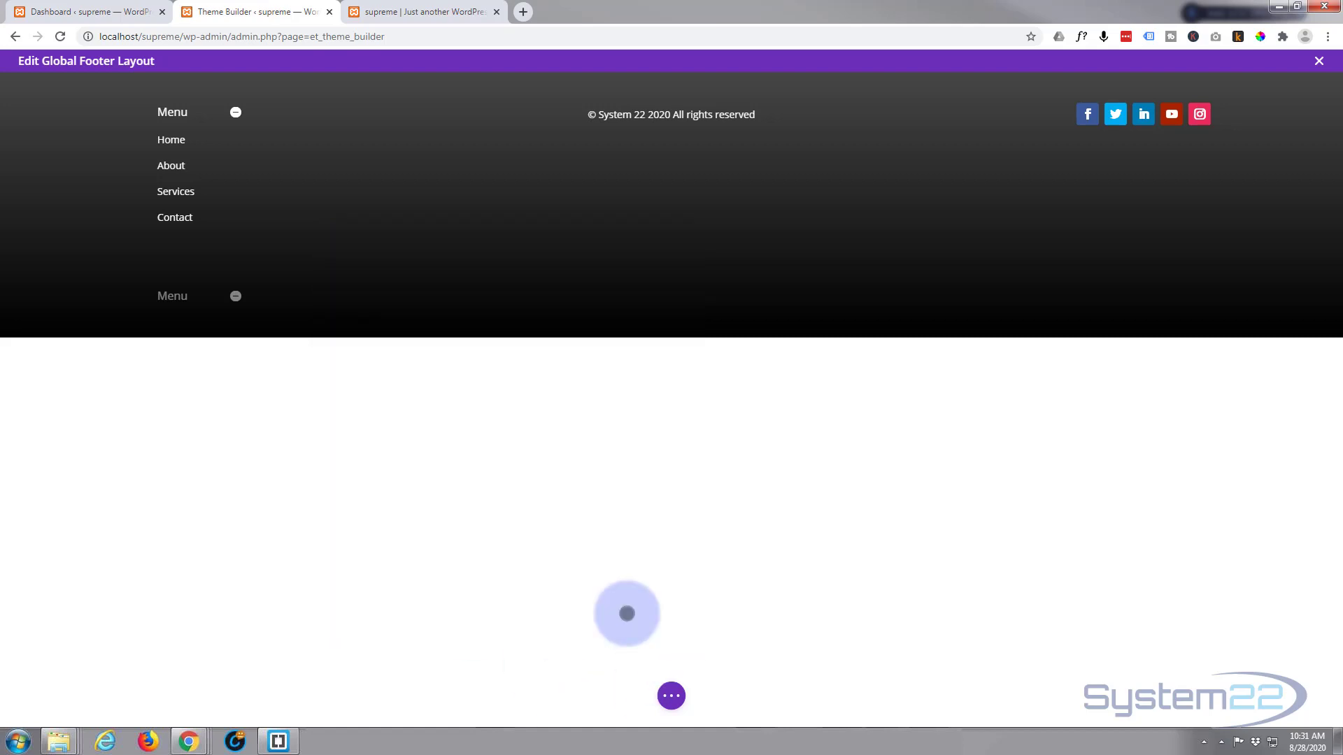
Step: Close the footer layout editor and save all Theme Builder changes
click(672, 696)
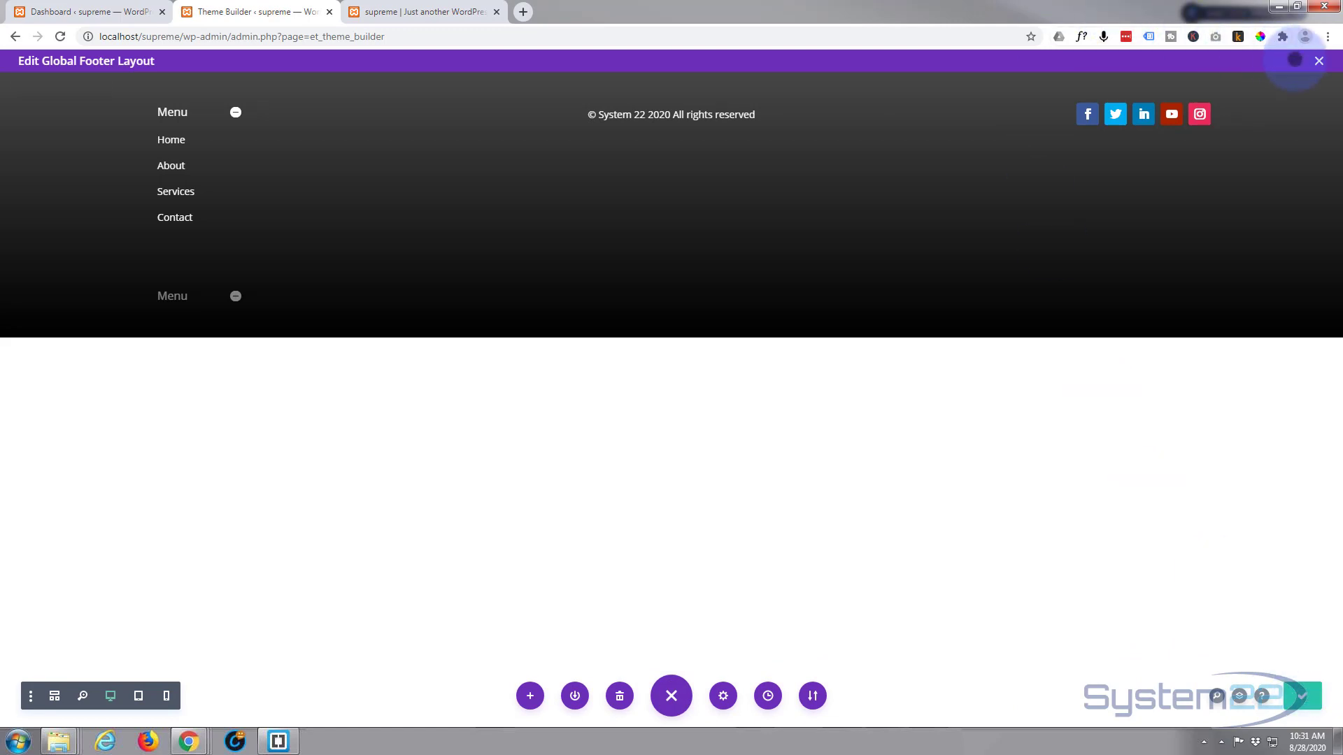
click(1319, 60)
mouse_move(1318, 61)
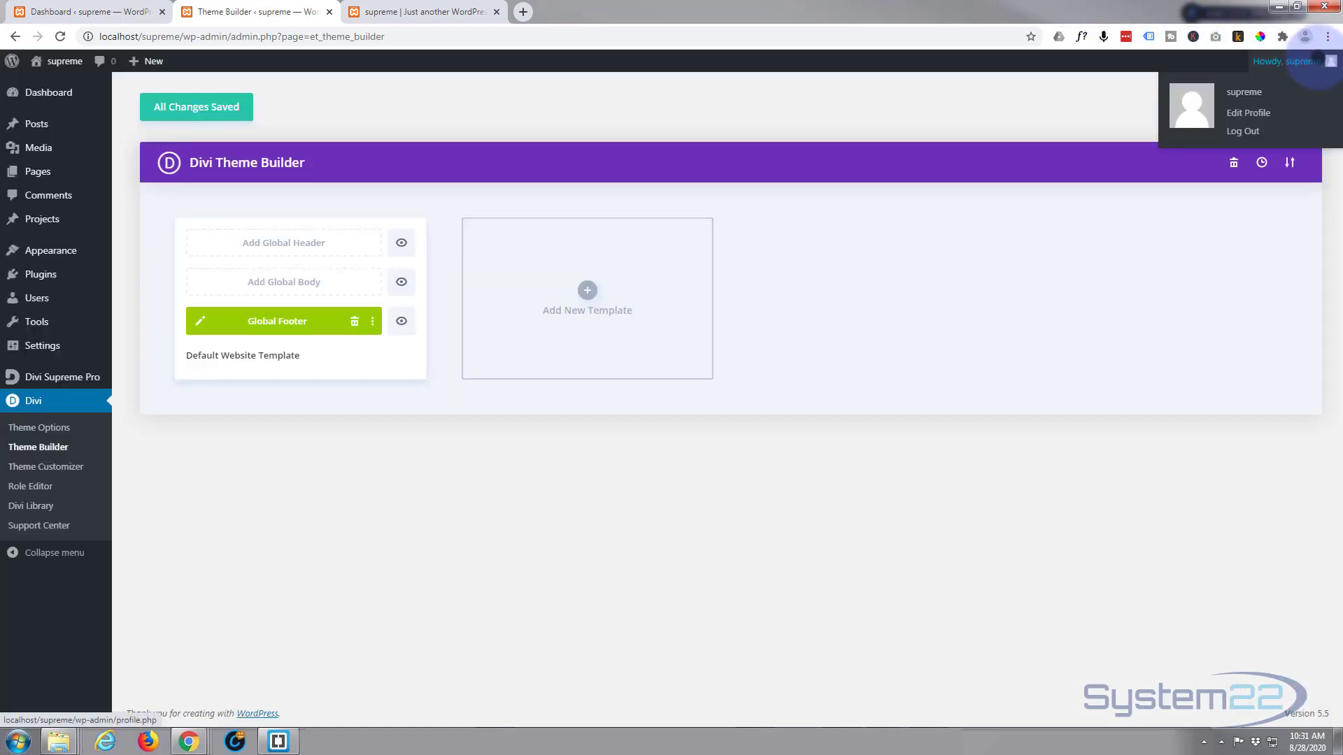
click(198, 105)
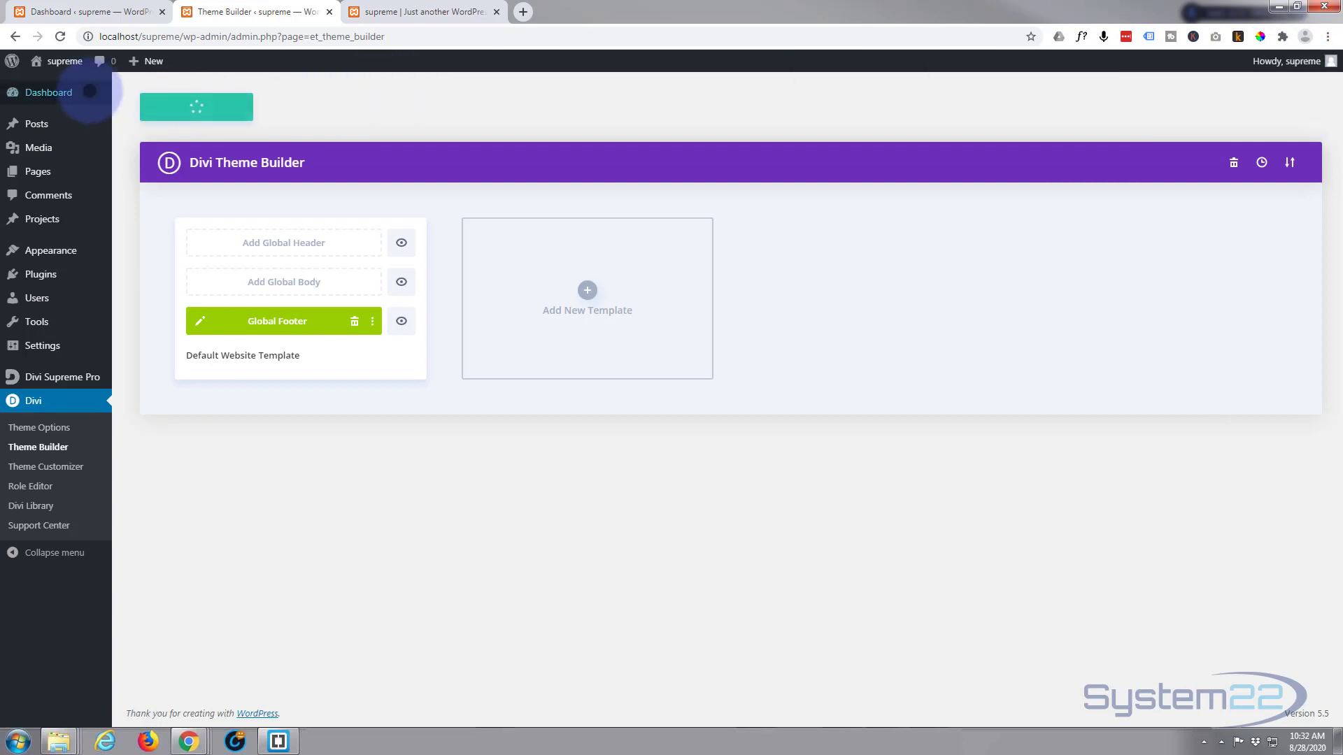
Step: Reload the live site and check the footer Menu toggle shows Home, About, Services and Contact
click(405, 9)
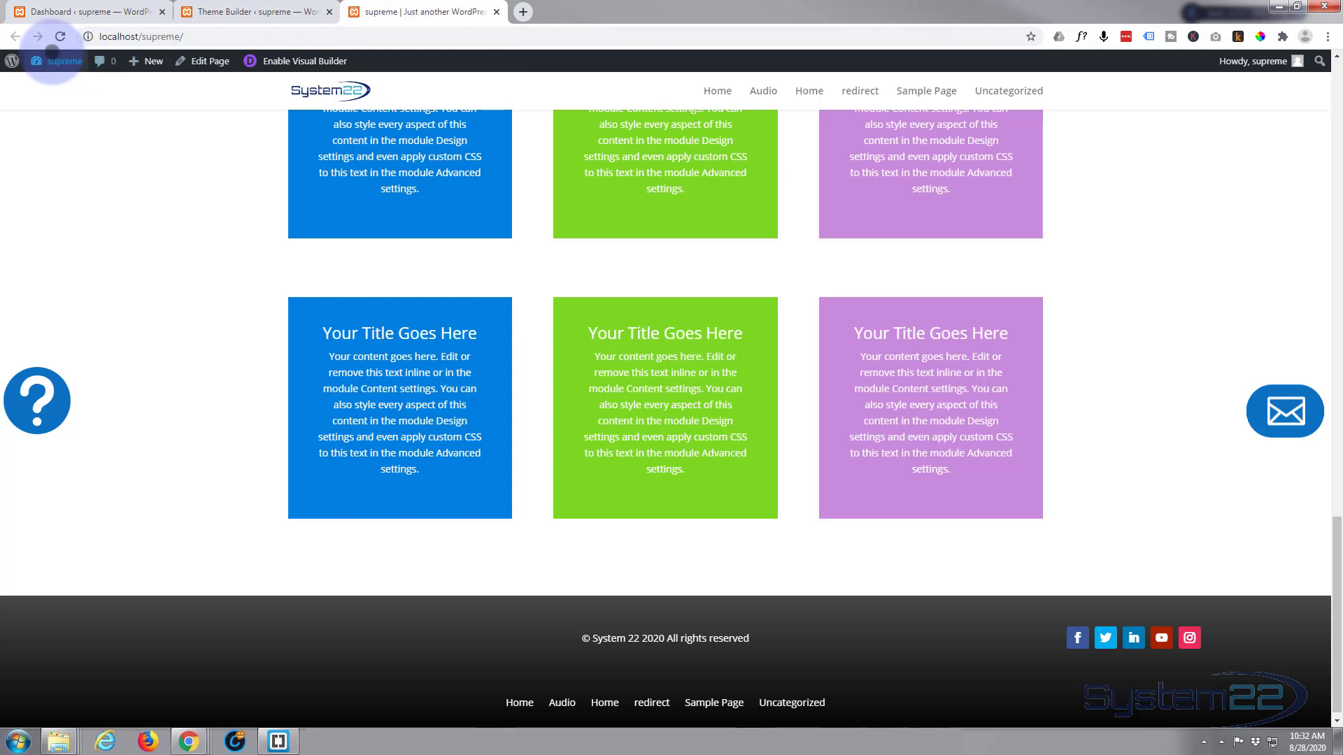
click(55, 36)
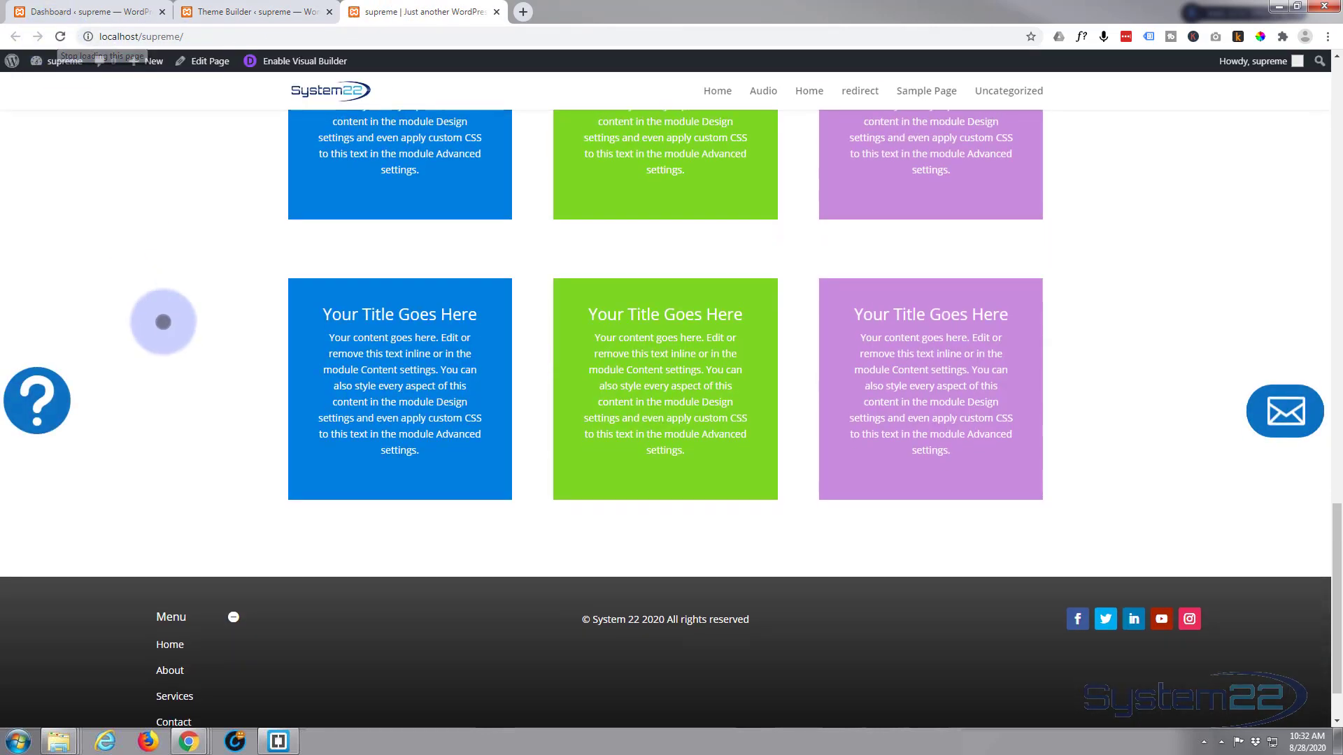
scroll(141, 329, down, 1)
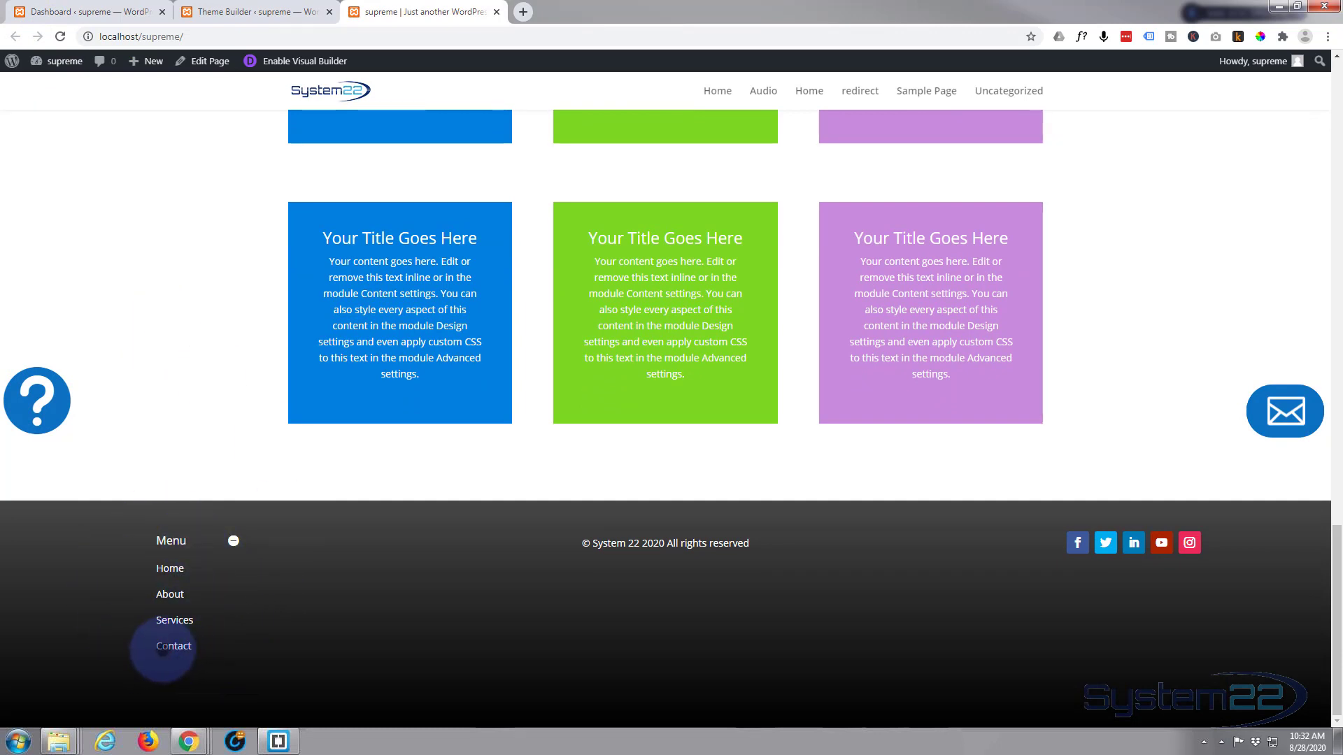
click(234, 541)
click(163, 647)
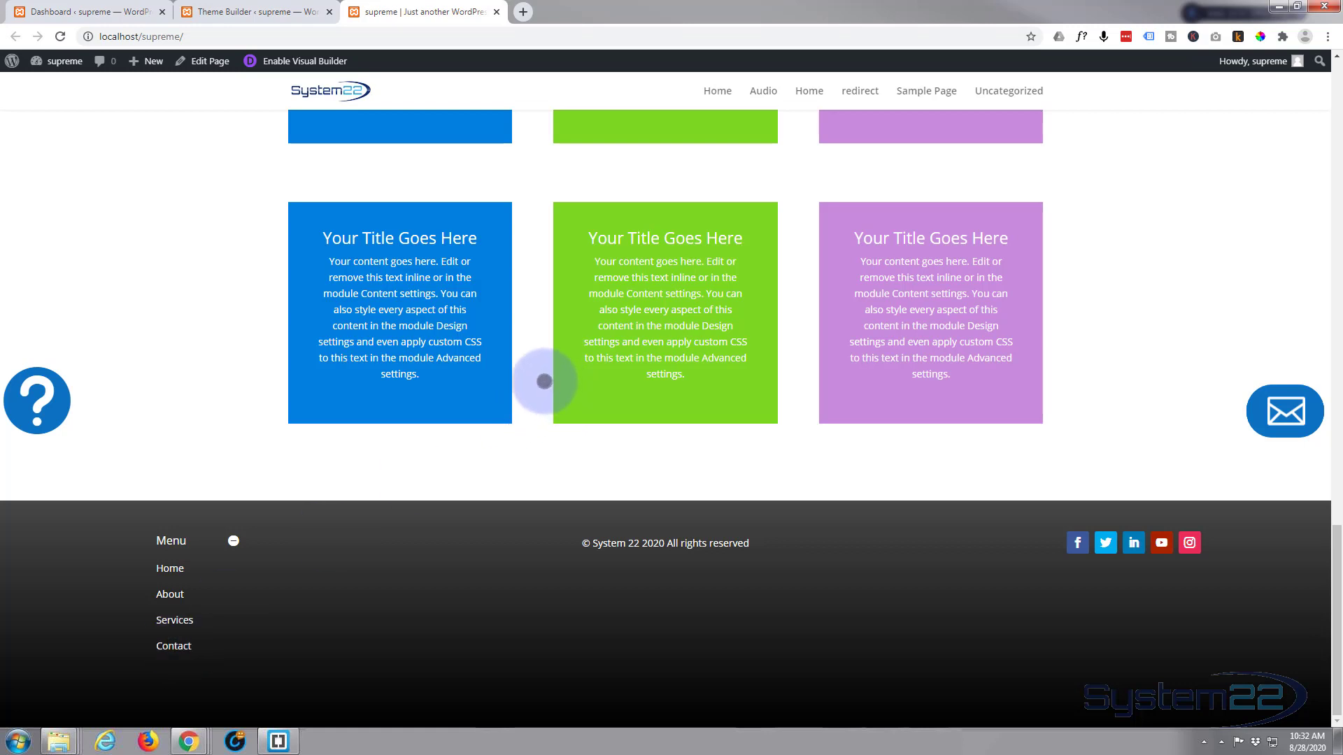
Step: Switch Chrome to iPhone X device mode and scroll down to the site footer
key(ctrl+shift+i)
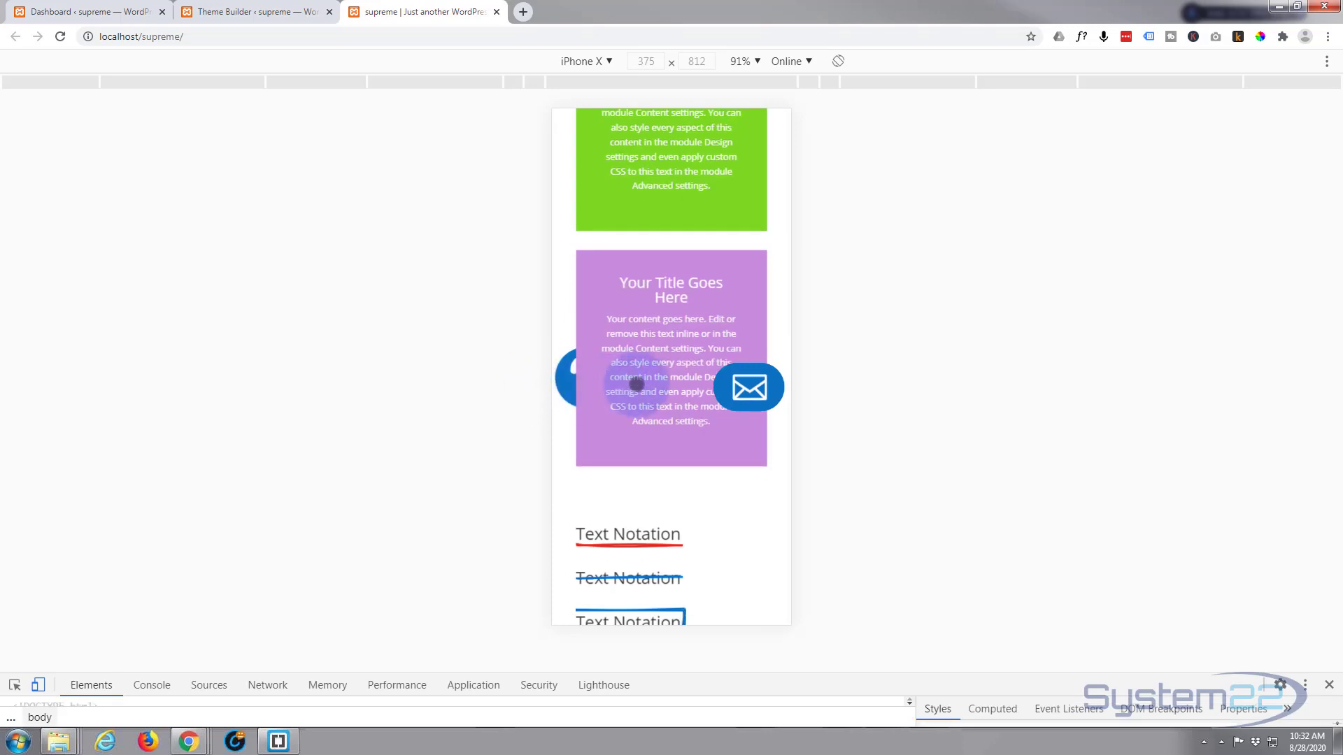
scroll(615, 383, down, 4)
scroll(685, 404, down, 8)
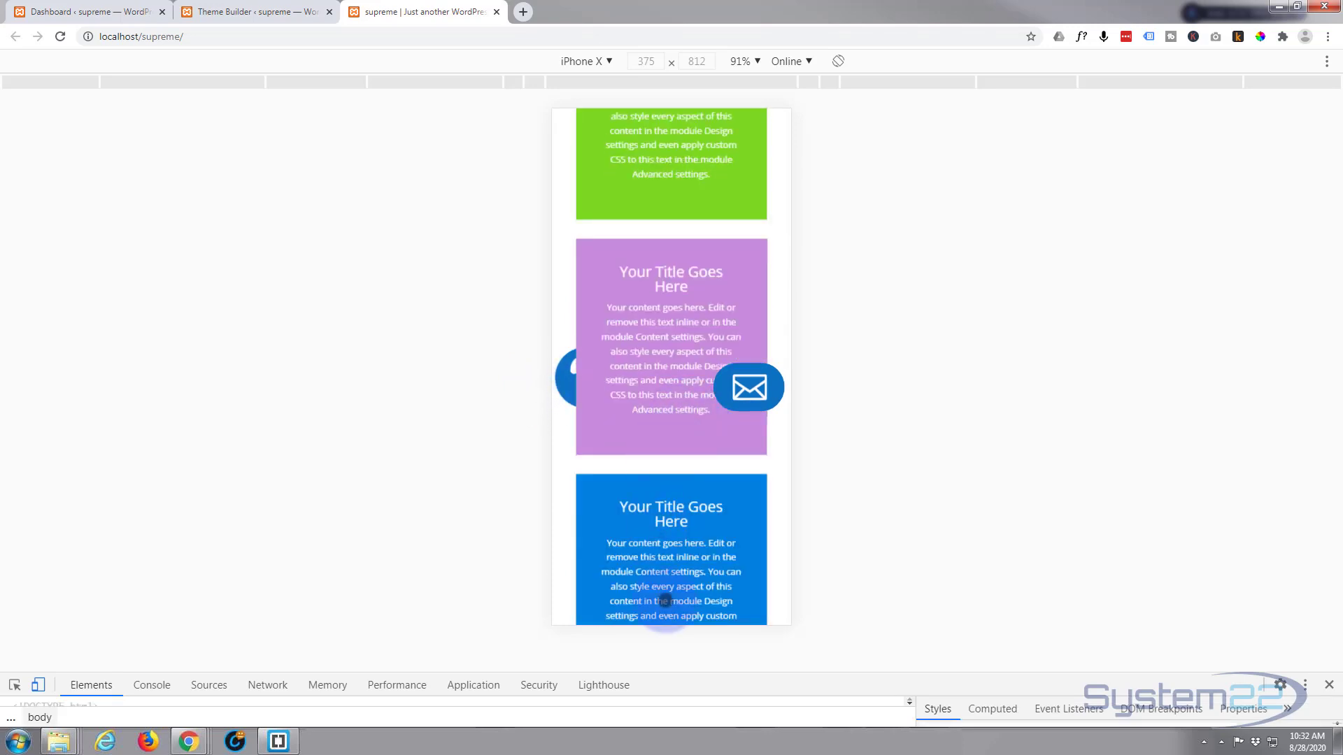
drag(664, 630, 610, 7)
scroll(672, 422, down, 10)
drag(678, 542, 650, 144)
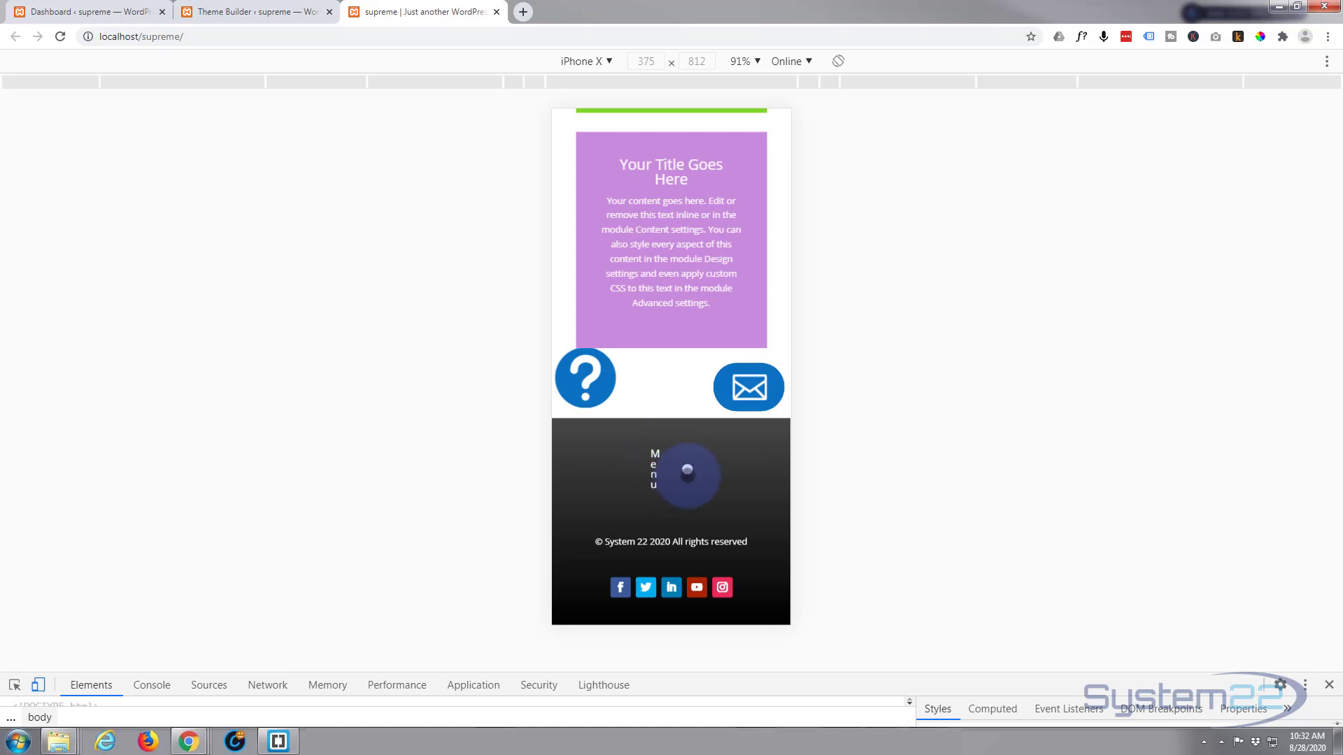
Step: Tap the mobile footer Menu toggle open and closed, then return to the Theme Builder
click(688, 469)
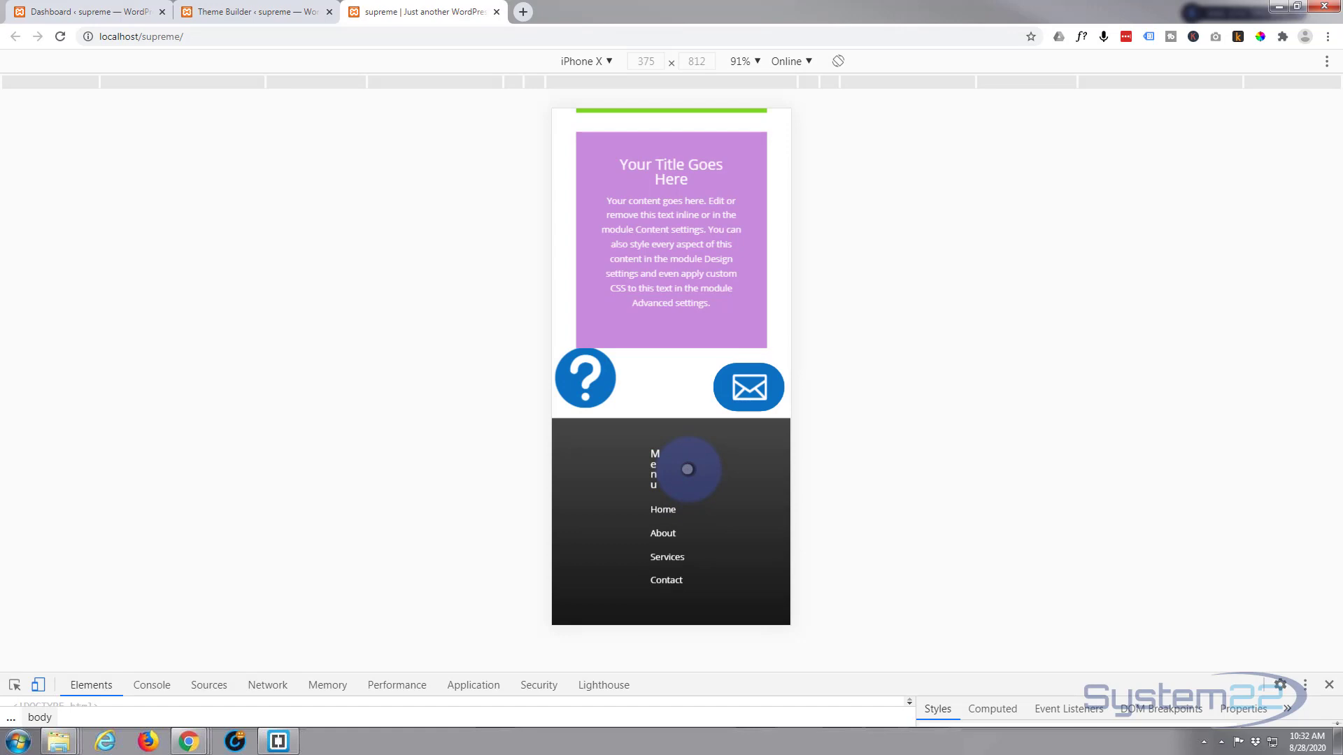
click(687, 469)
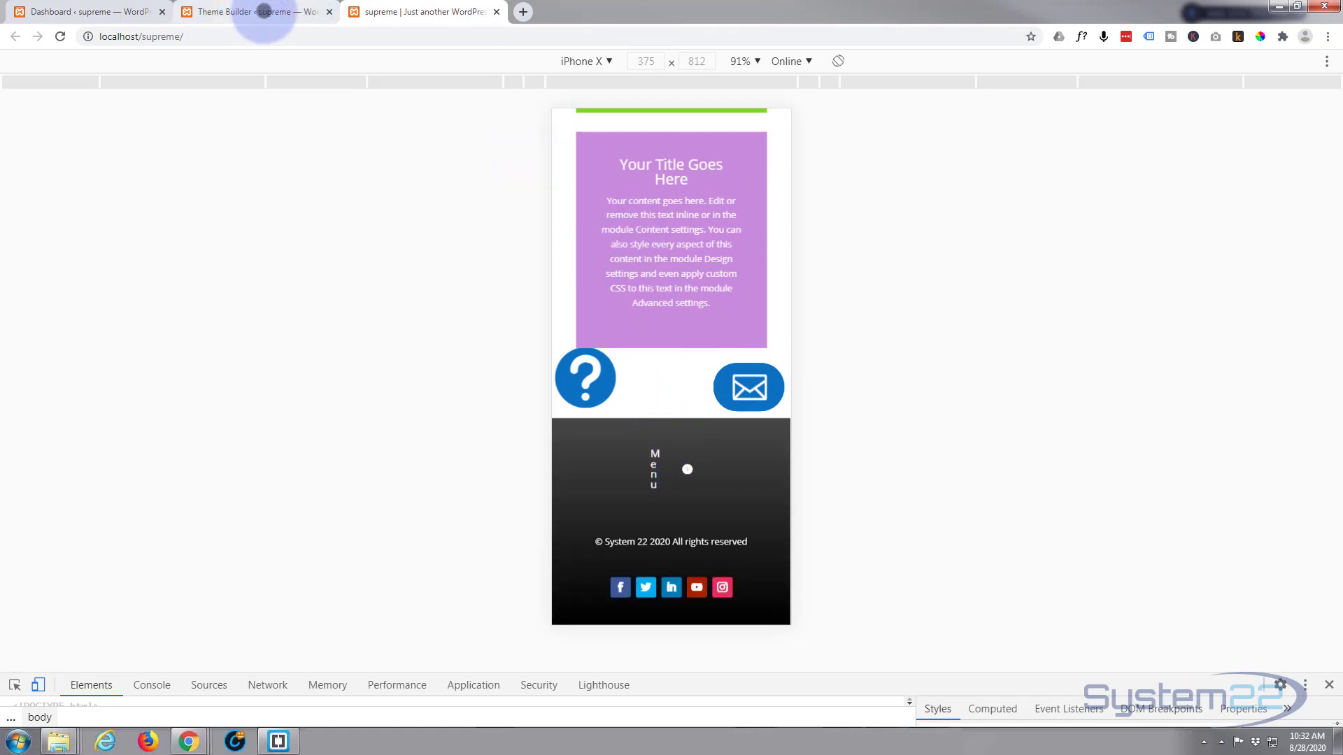
click(264, 10)
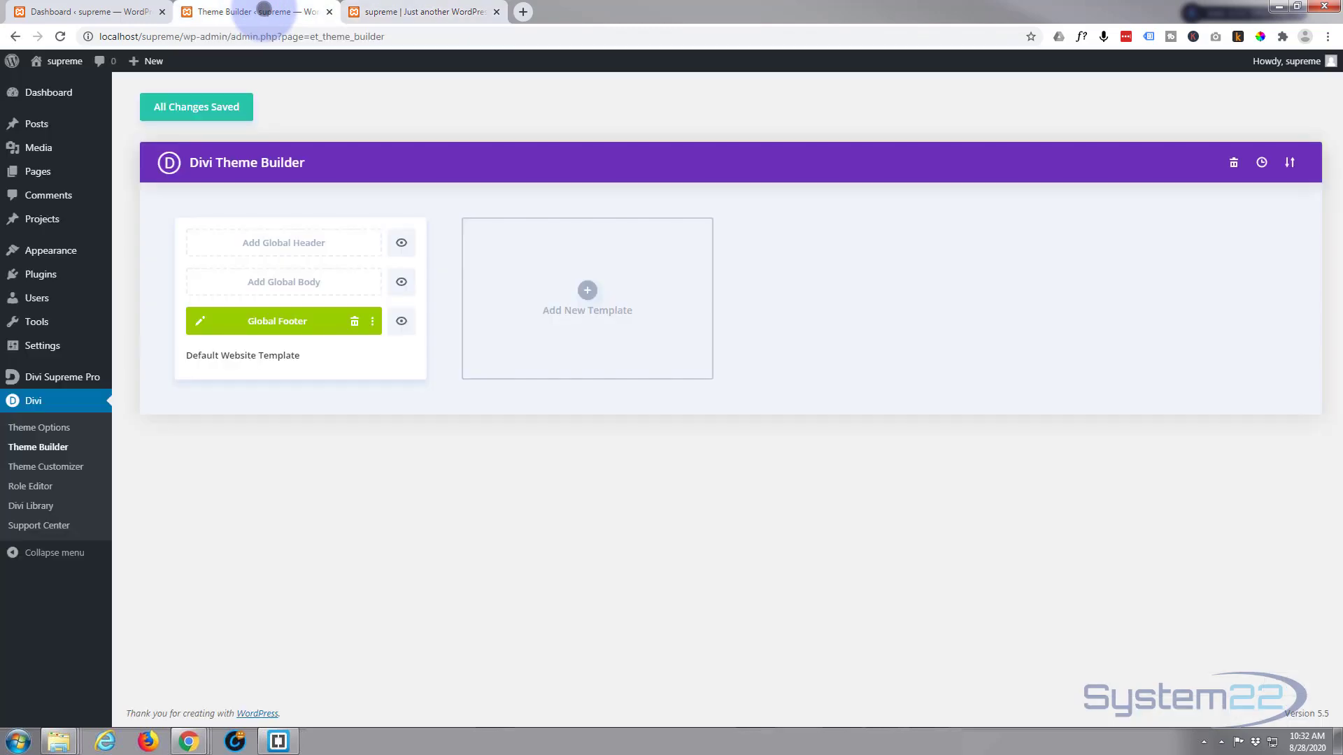
Step: Edit the Global Footer and clear the lower toggle's 'Menu' title
click(200, 320)
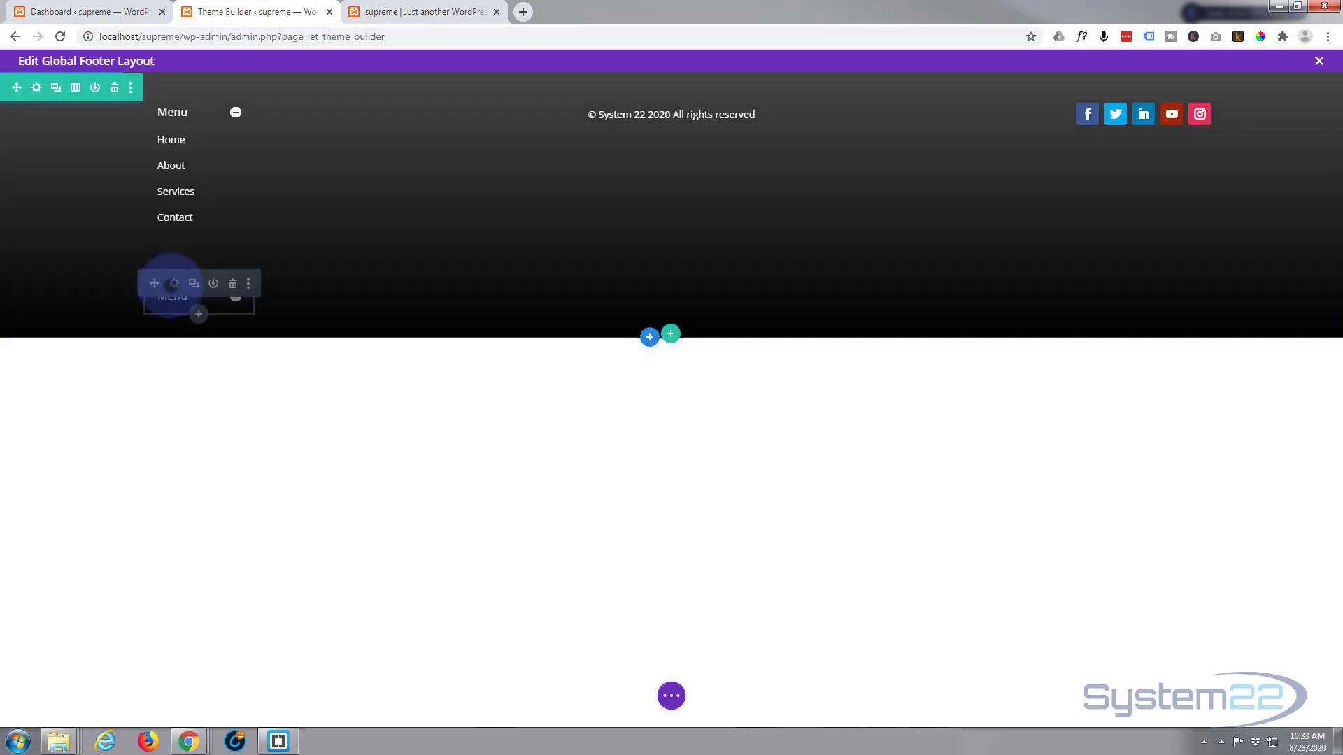
click(174, 283)
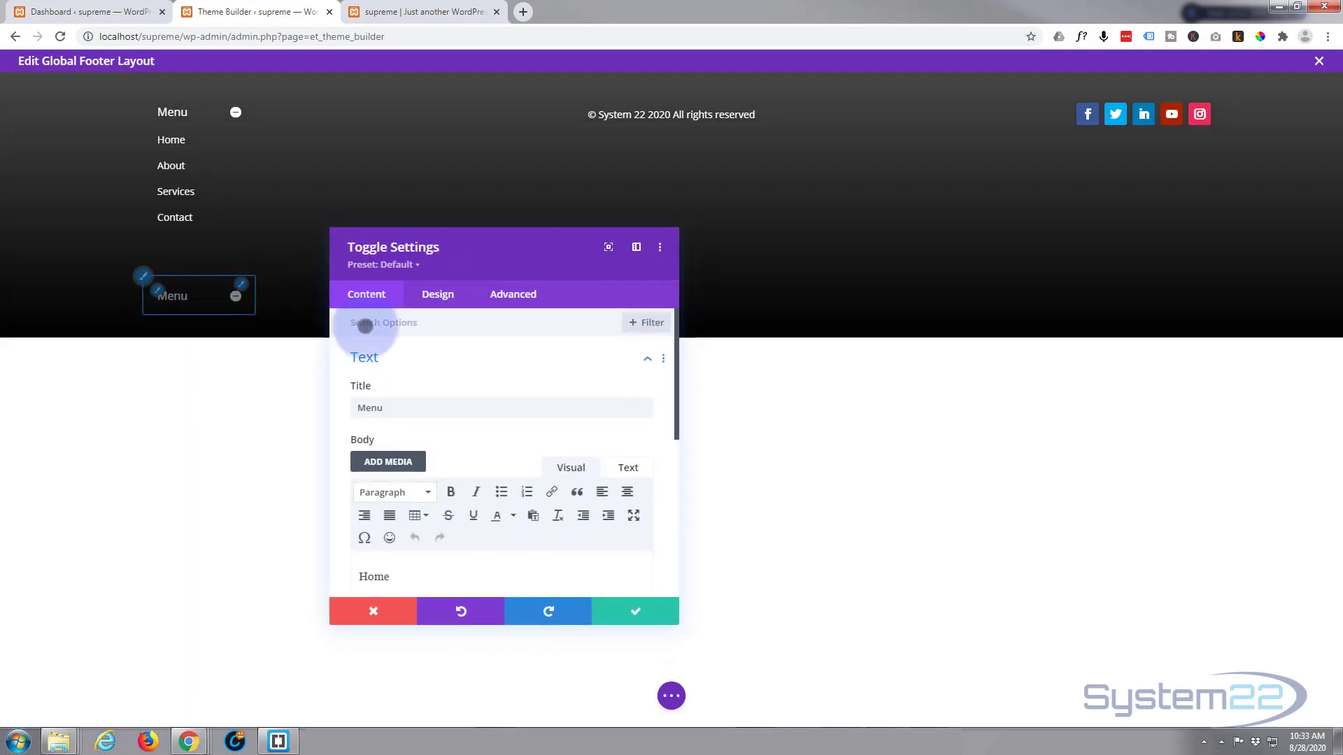
drag(389, 404, 316, 408)
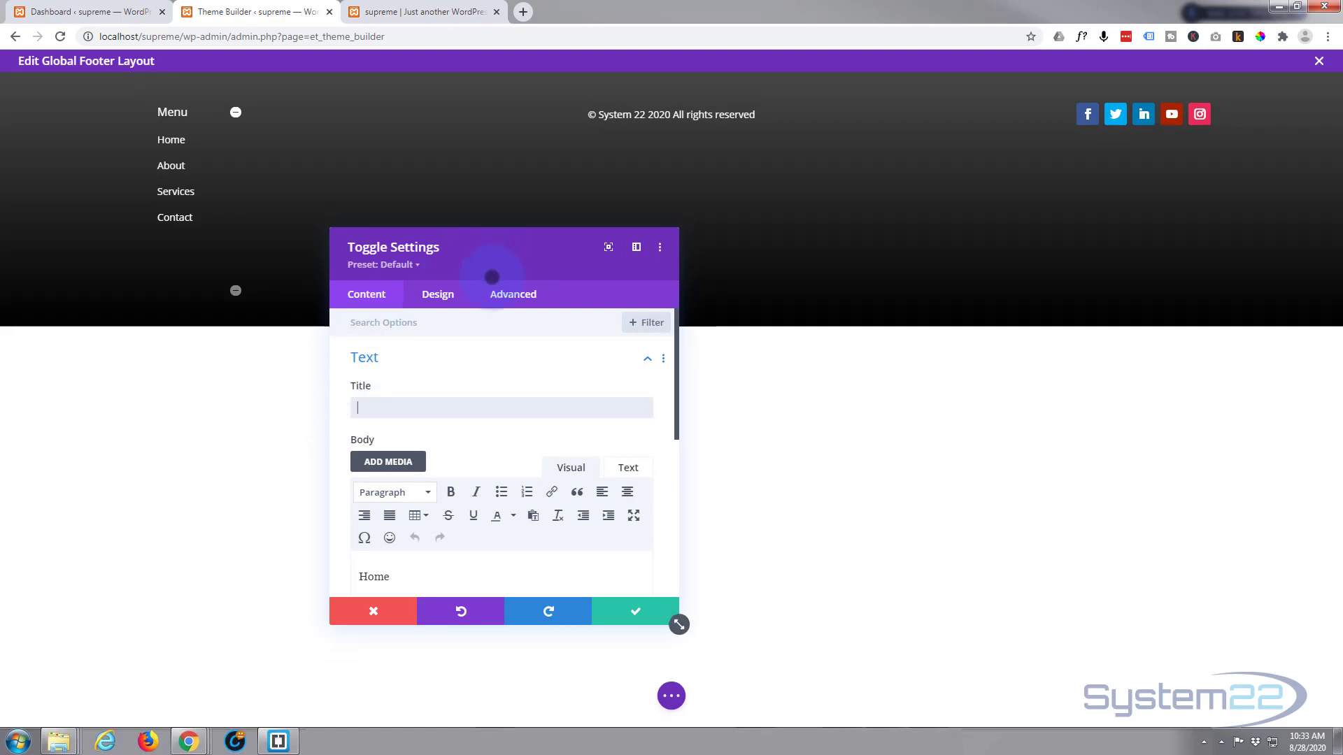
Step: Give the lower toggle a custom icon font size of 31px and save its settings
click(440, 293)
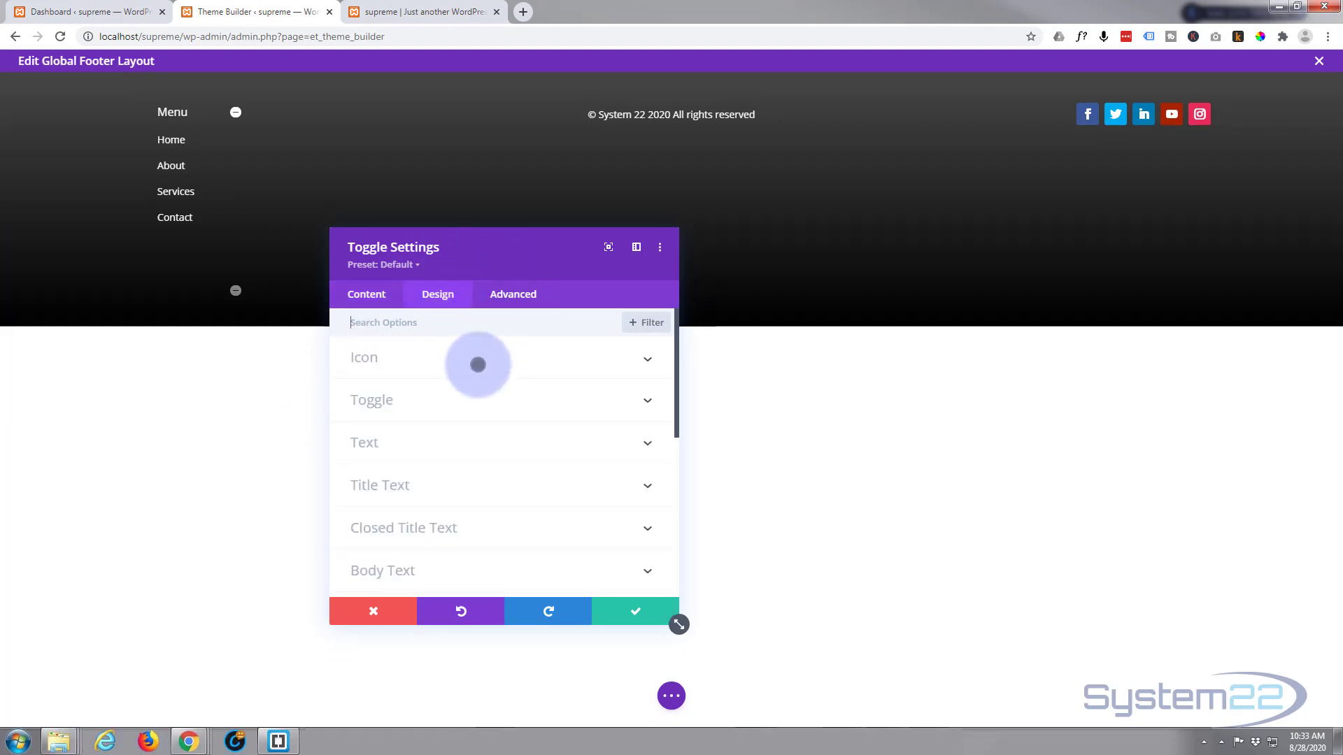
scroll(477, 361, down, 1)
click(469, 332)
scroll(487, 335, down, 1)
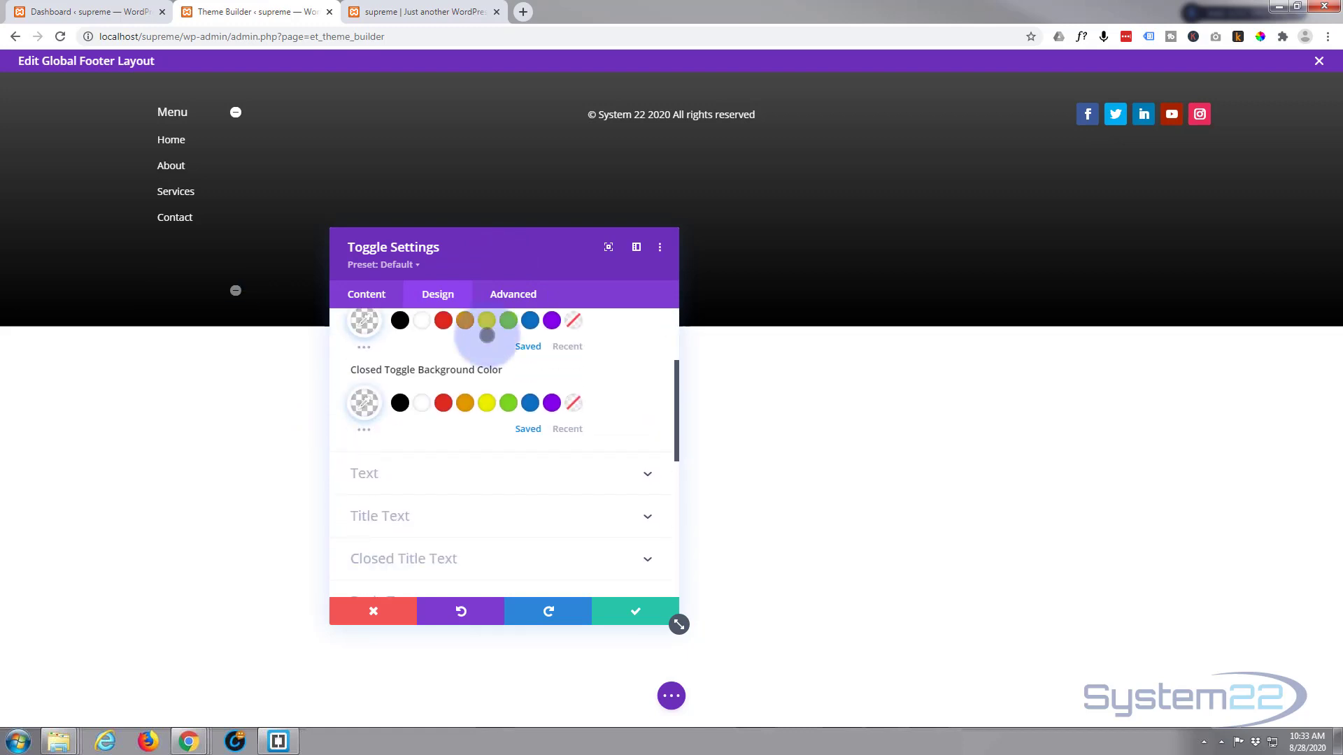
scroll(487, 335, up, 2)
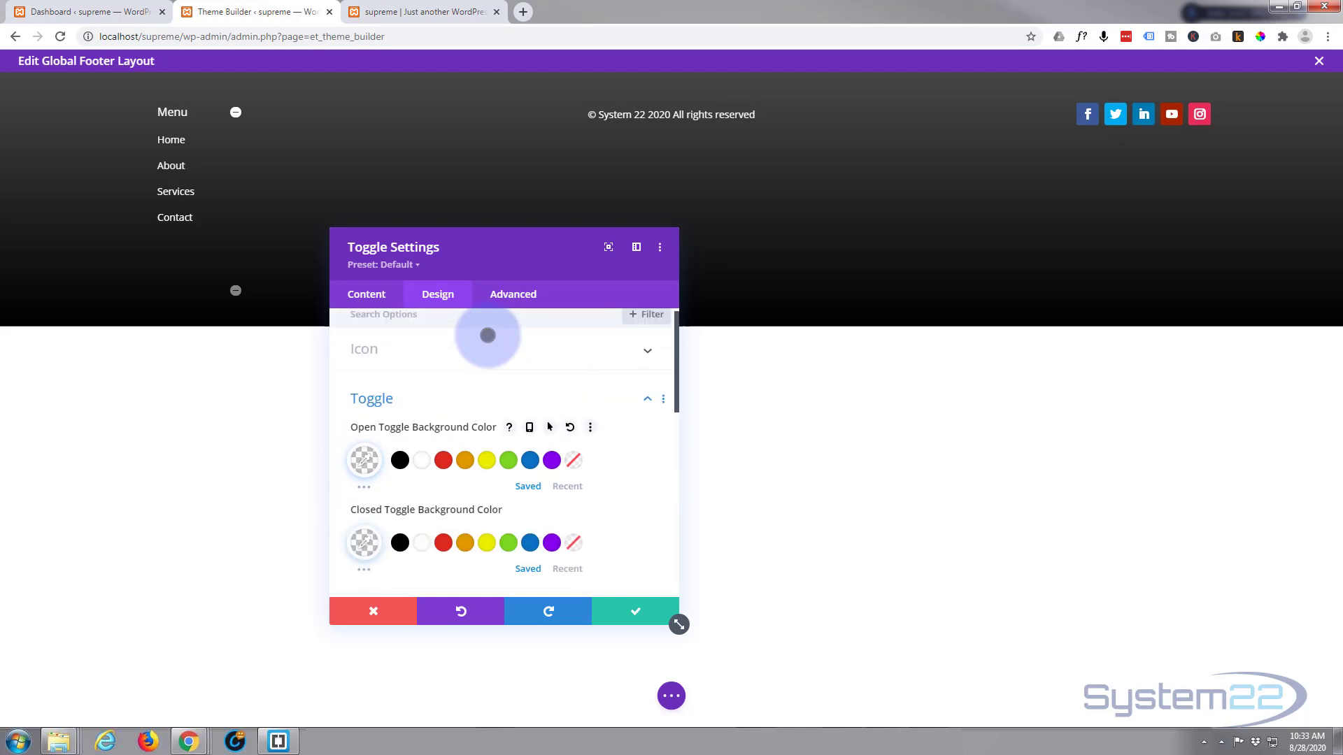
click(446, 351)
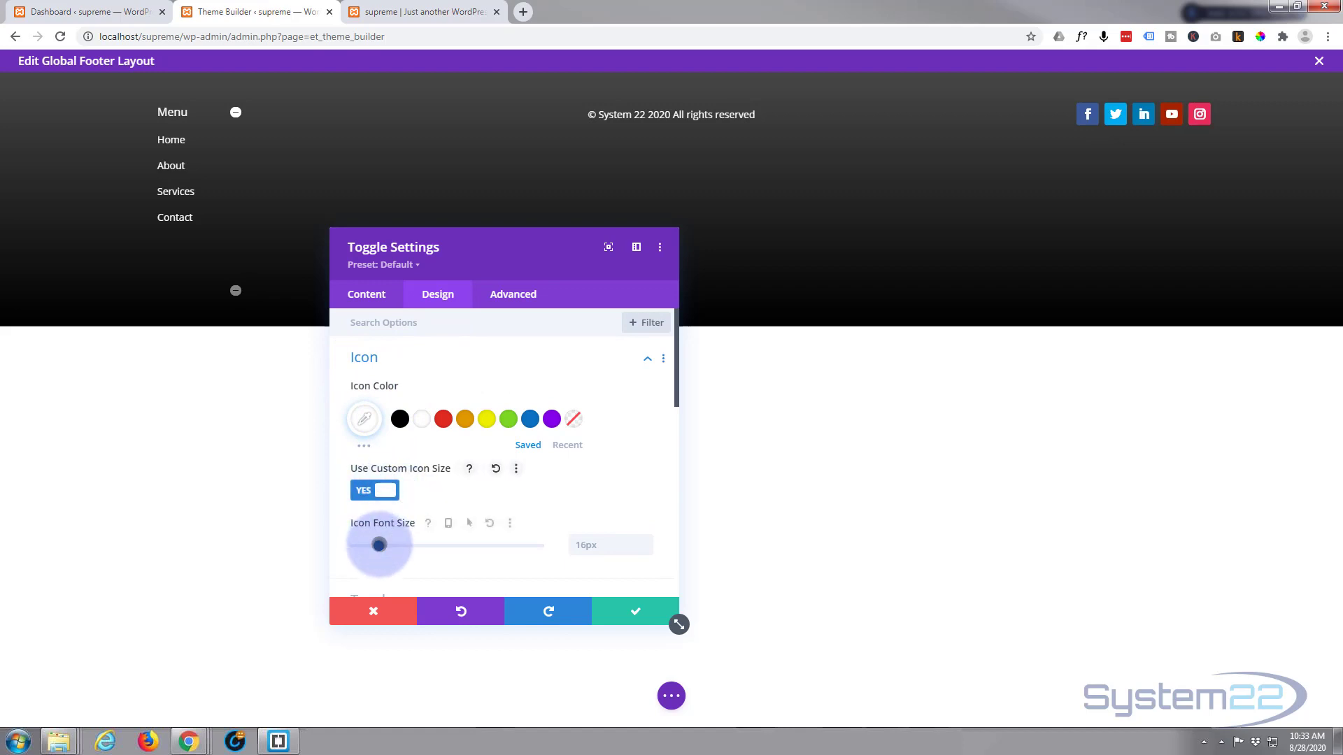
drag(379, 546, 399, 544)
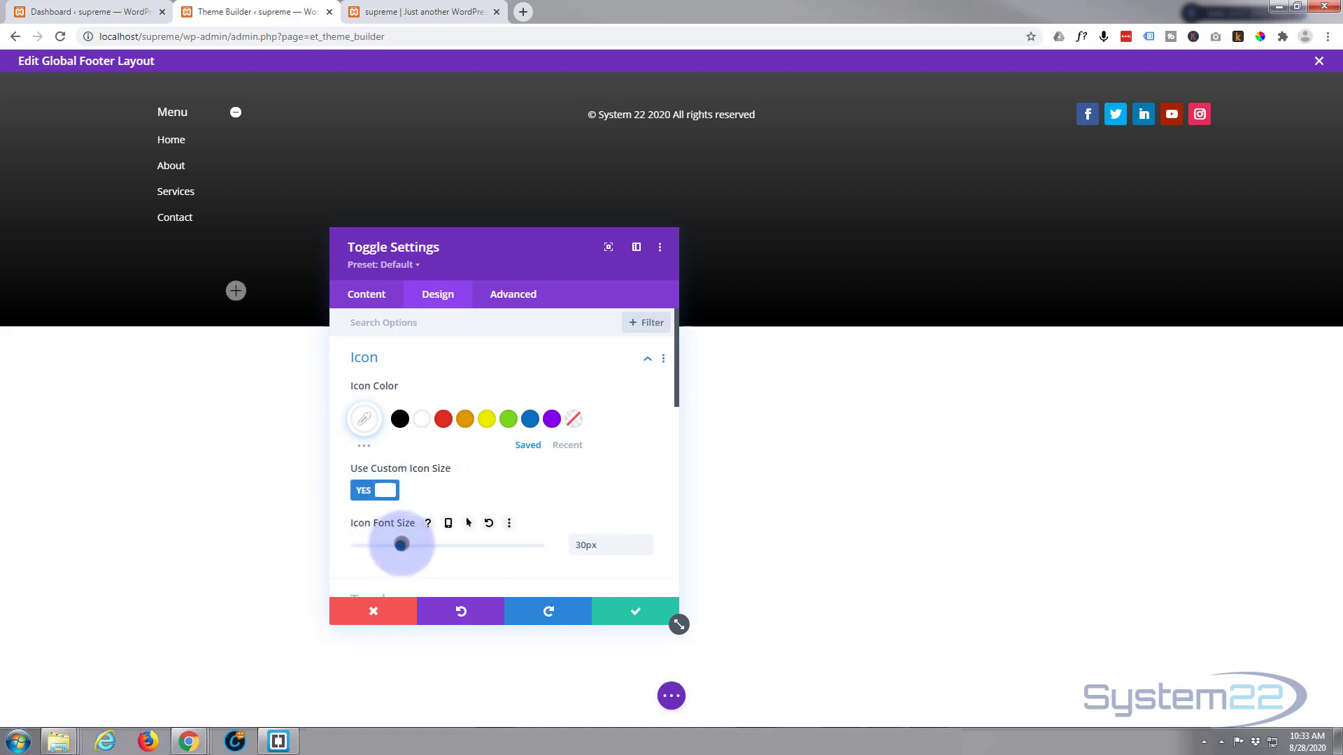
click(626, 612)
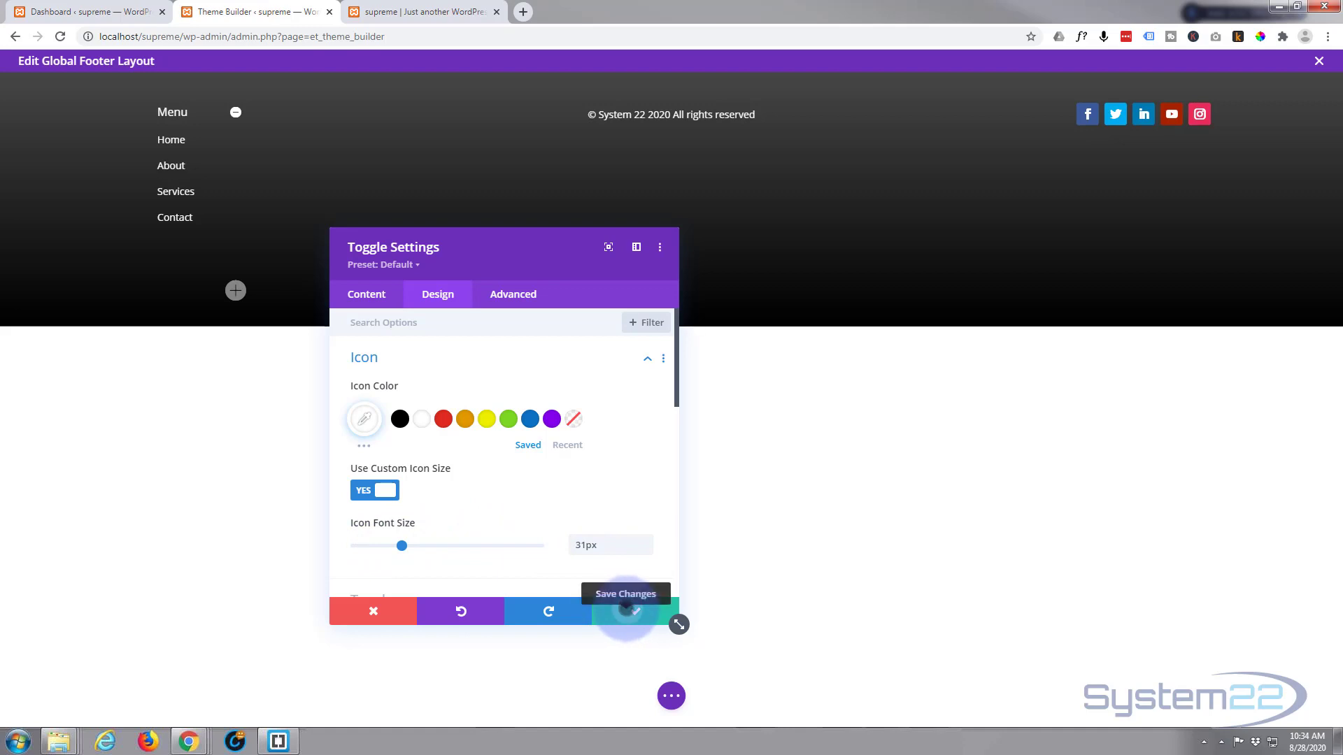
click(626, 611)
Step: Save the footer layout and close the editor
click(671, 695)
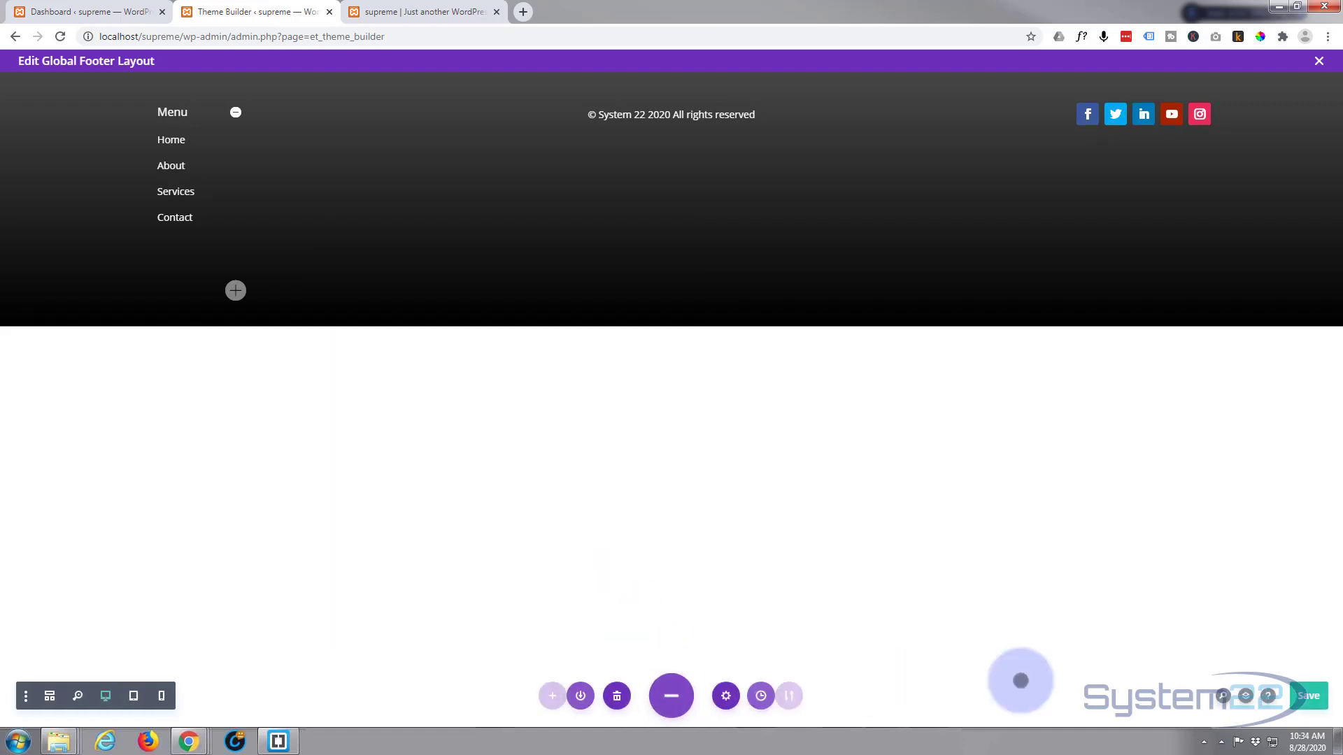
click(1294, 691)
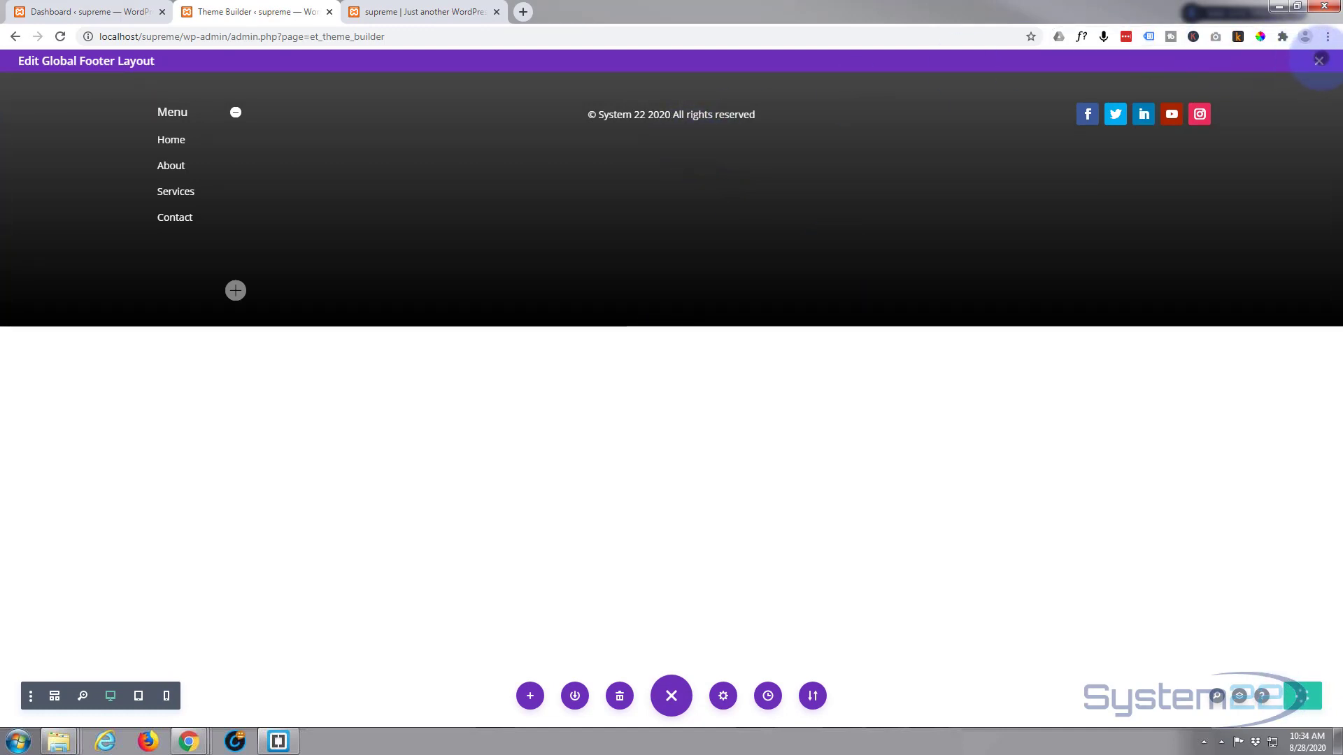
click(1319, 61)
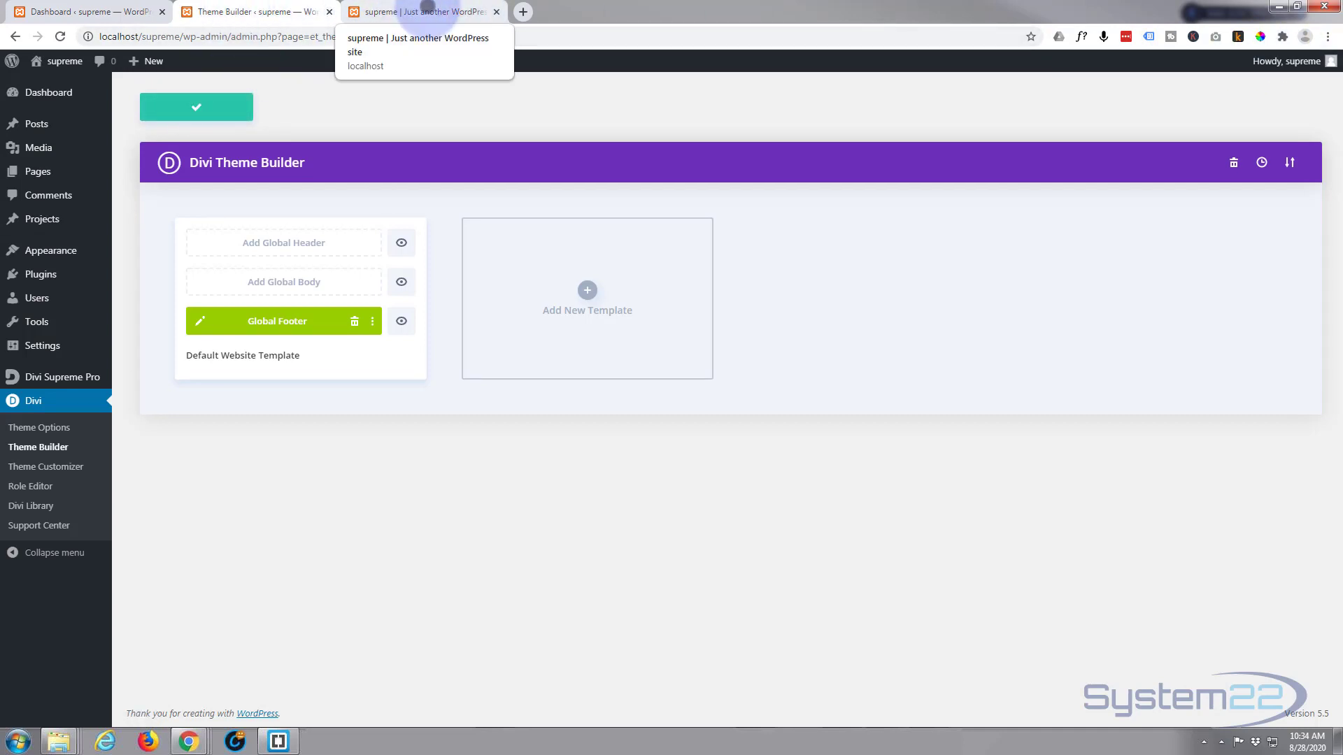
Step: Reload the site, test the untitled footer toggle on iPhone X, then turn off device mode
click(428, 10)
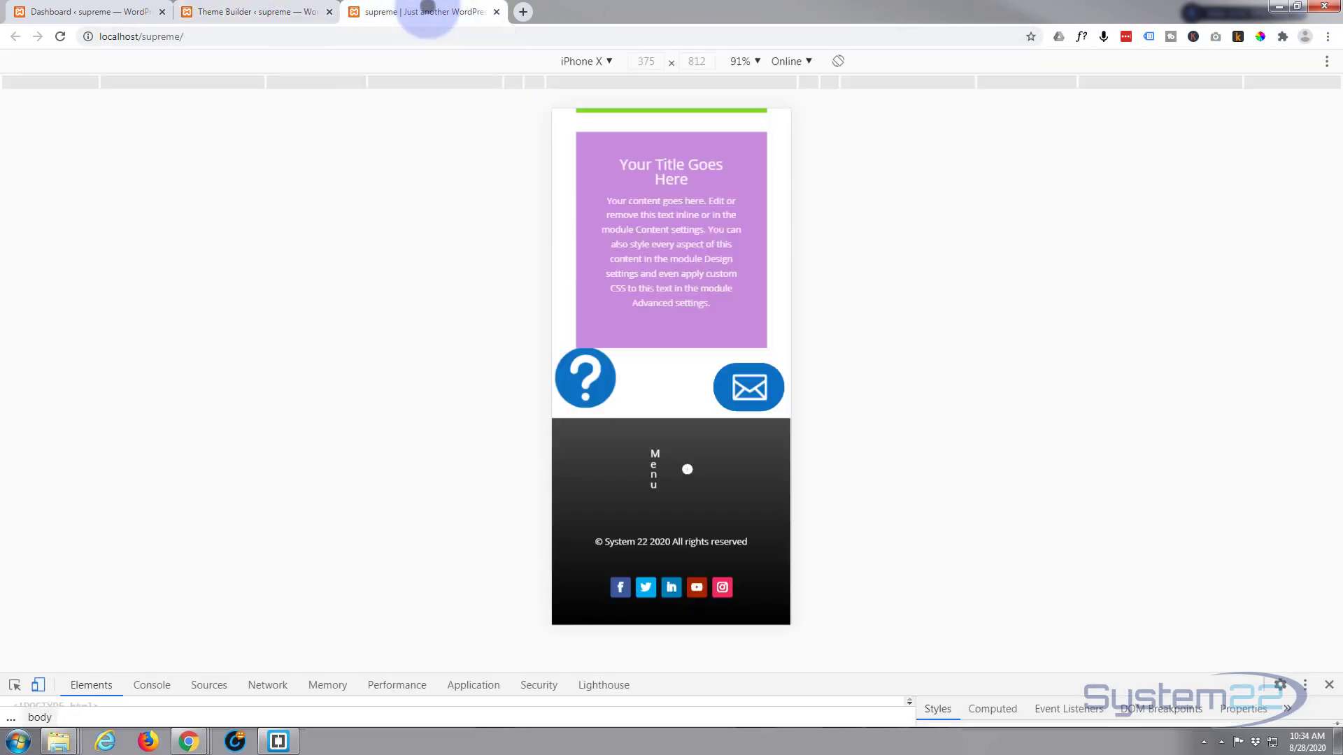
click(55, 36)
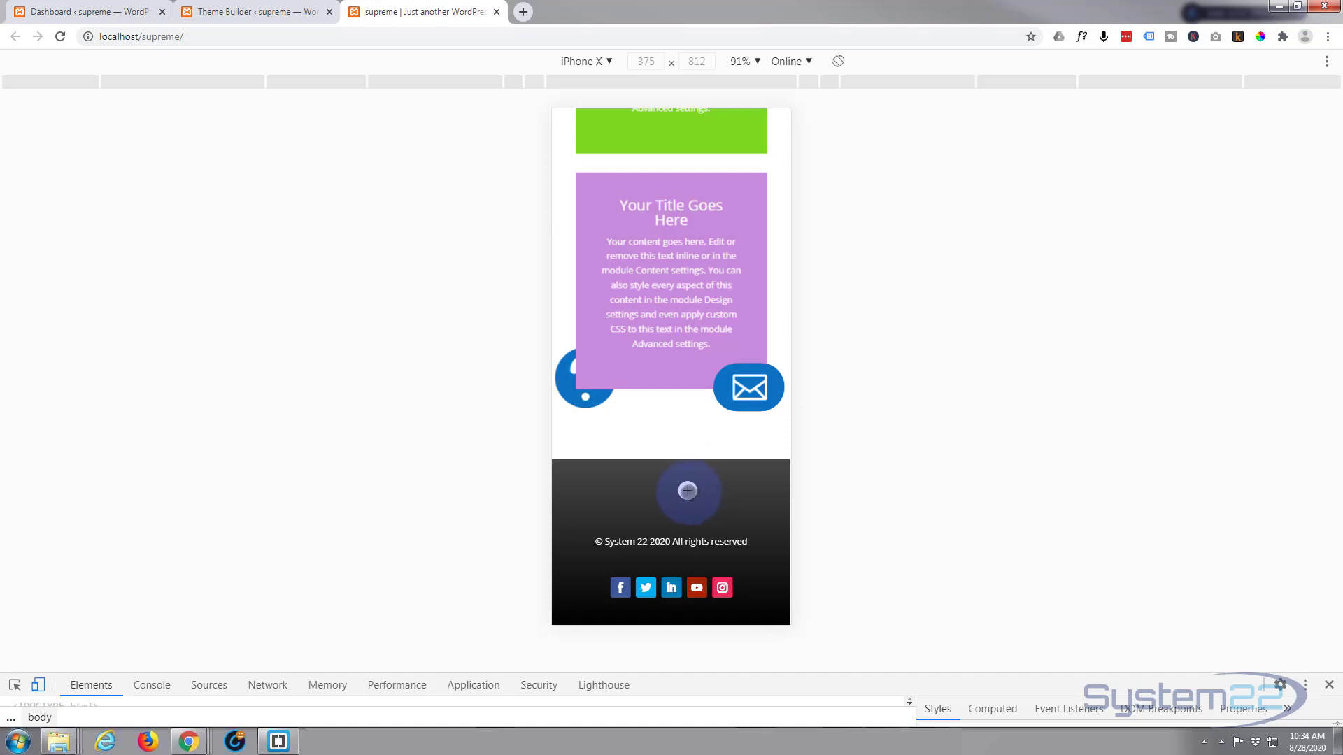
click(687, 491)
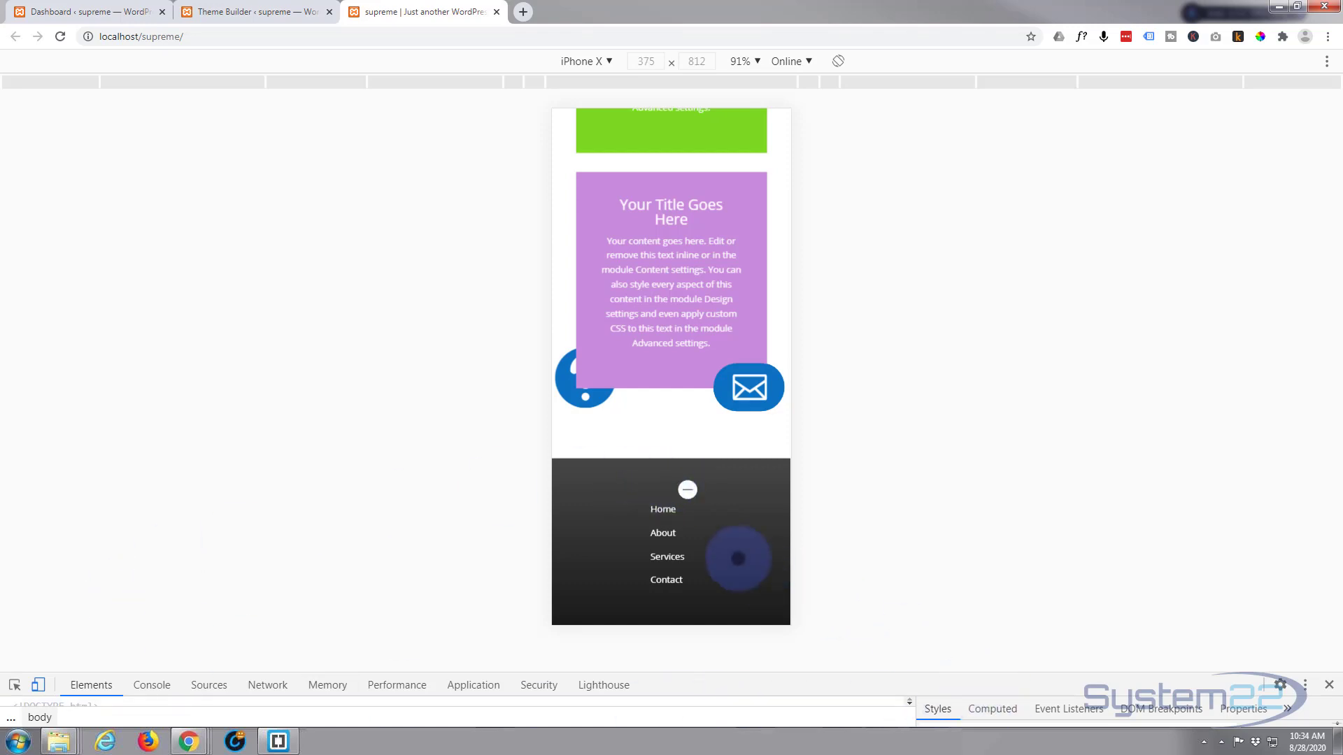
click(688, 490)
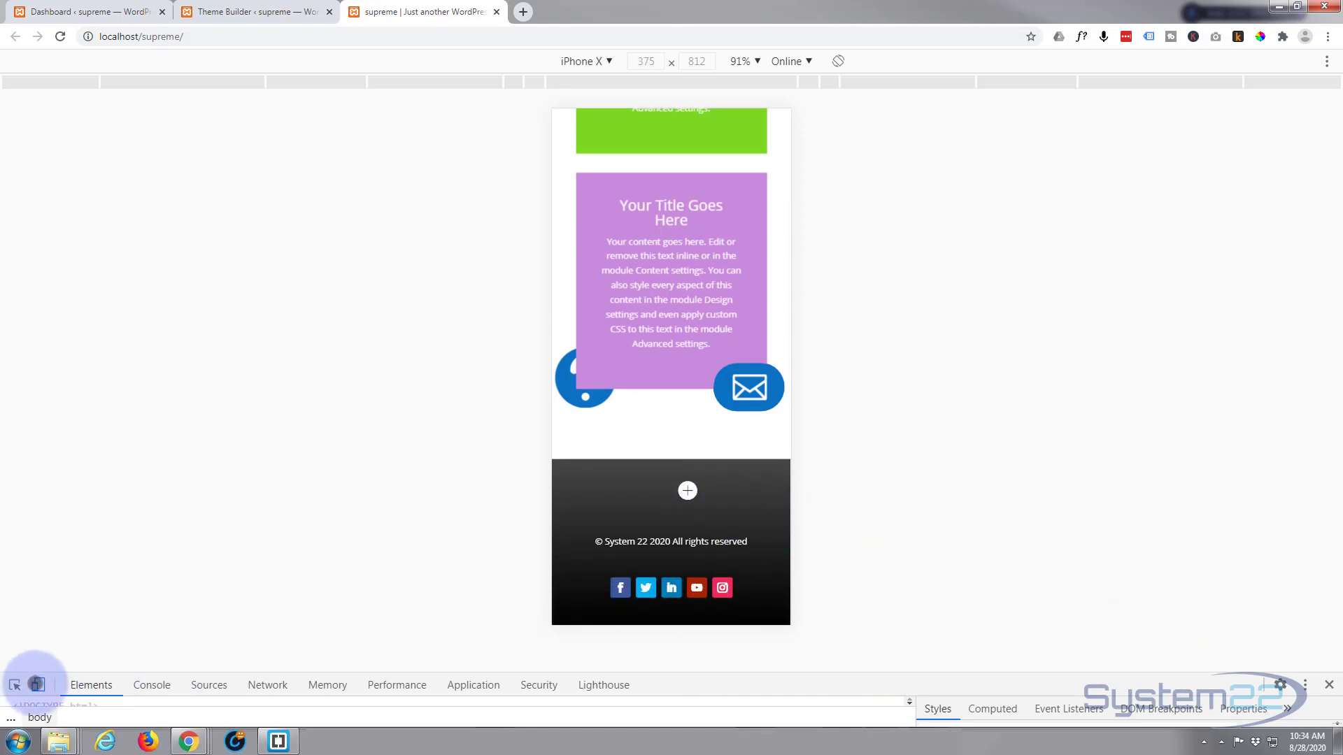
click(38, 684)
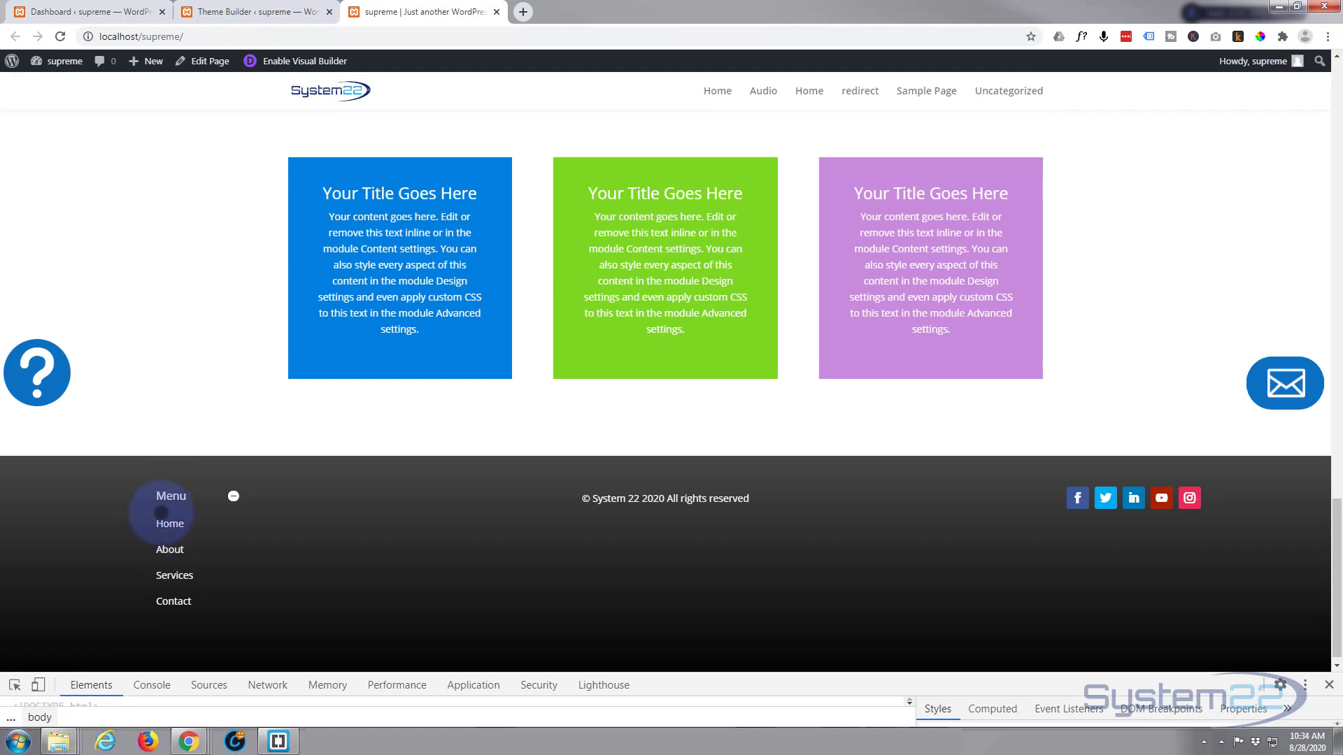